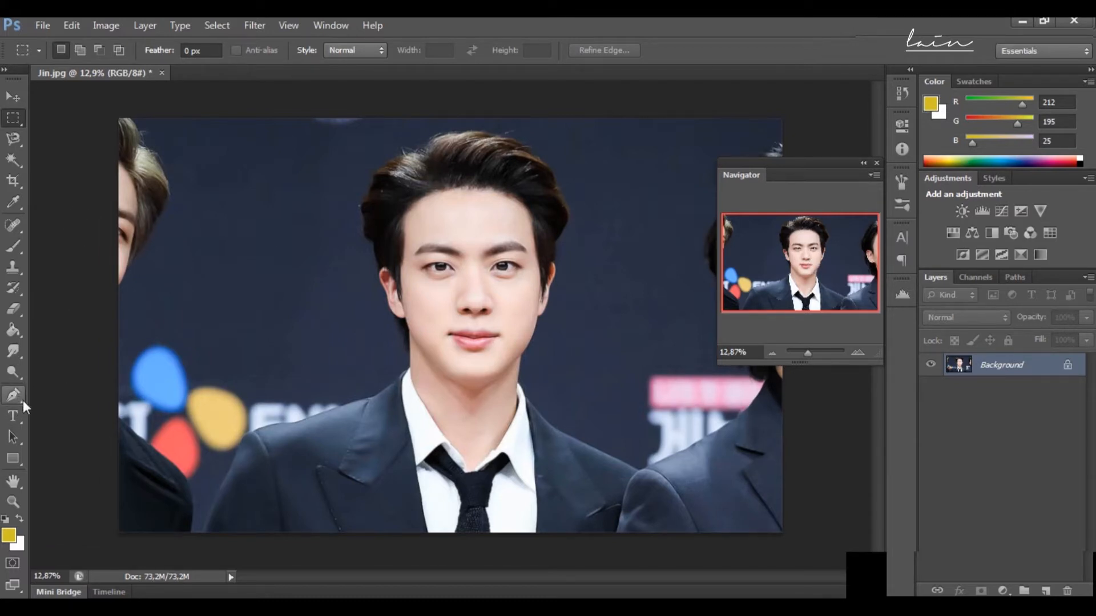
Step: Duplicate the background layer and start a Pen path from the photo's bottom edge up the central man's left-hand sleeve
key(ctrl+j)
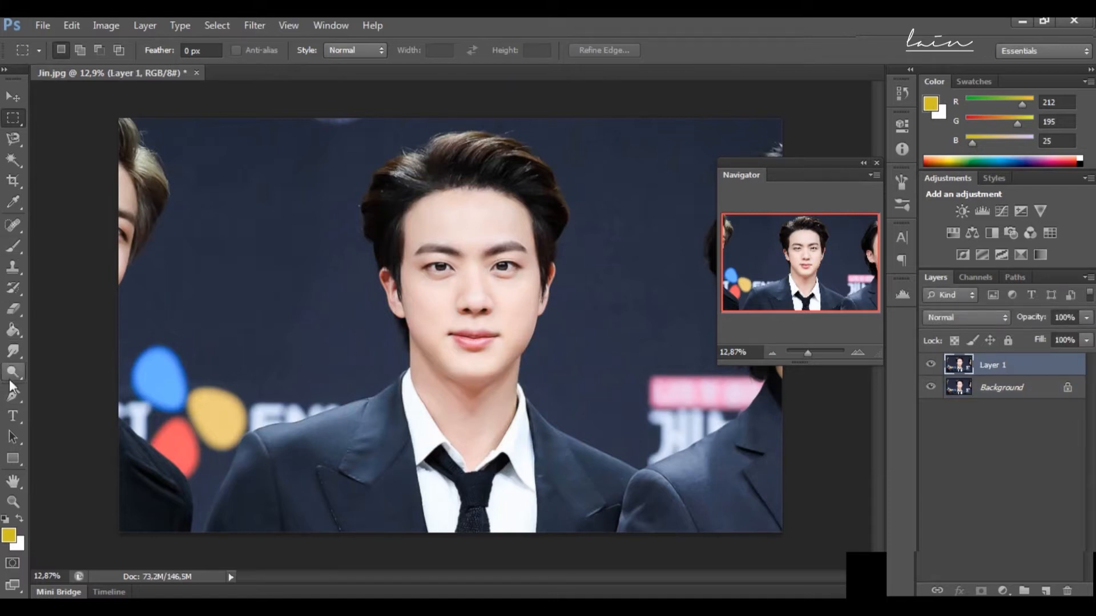
click(13, 395)
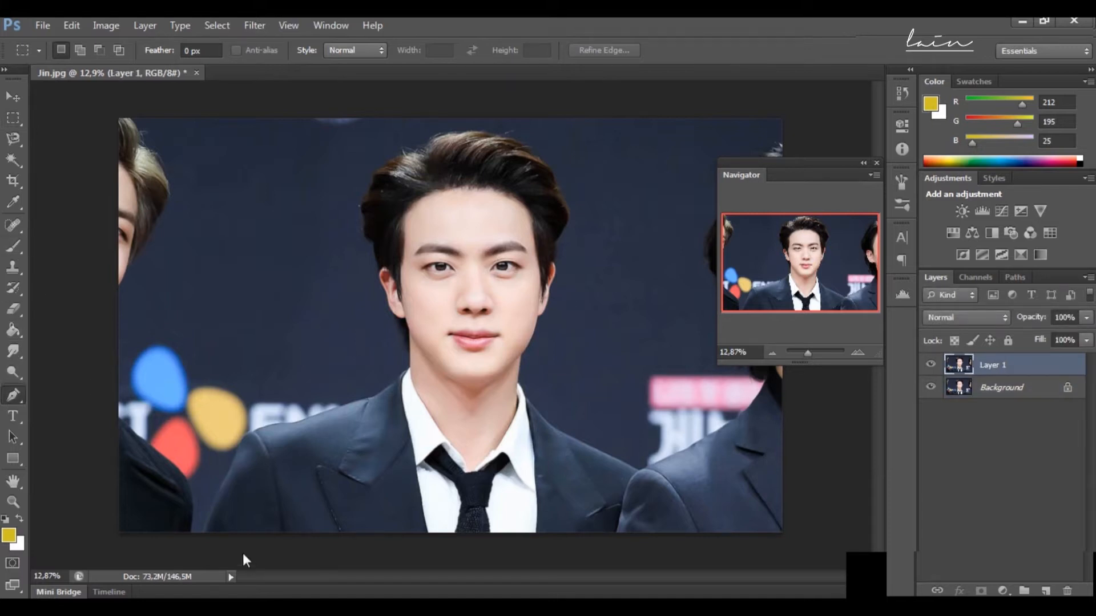
click(205, 534)
drag(221, 490, 228, 486)
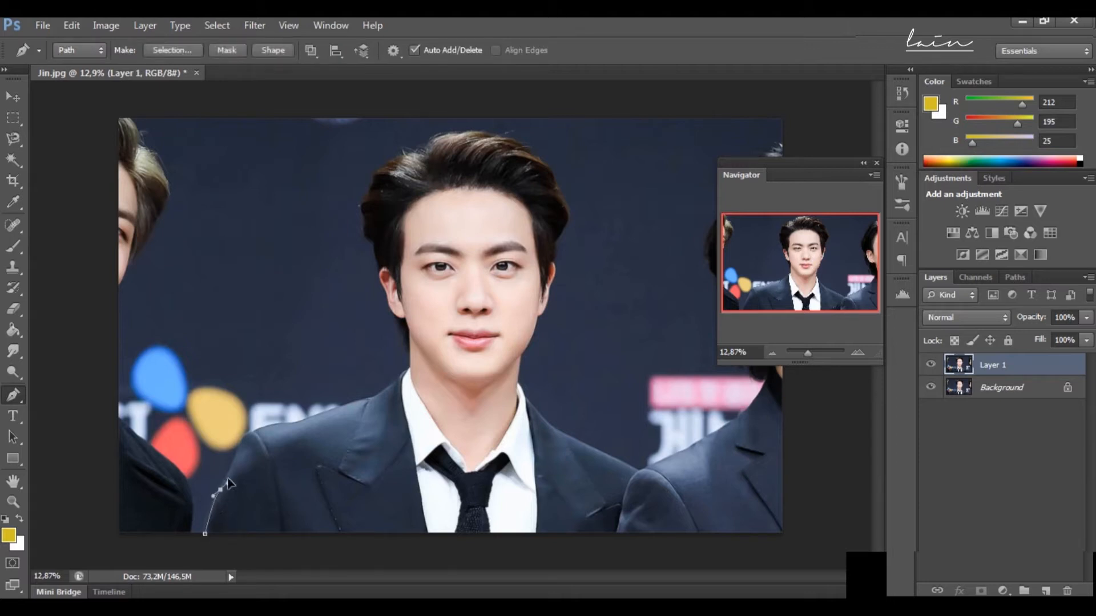
drag(241, 445, 244, 438)
Step: Continue the Pen path along the left-hand jacket shoulder and up over the collar to the neck
click(810, 353)
drag(797, 280, 773, 296)
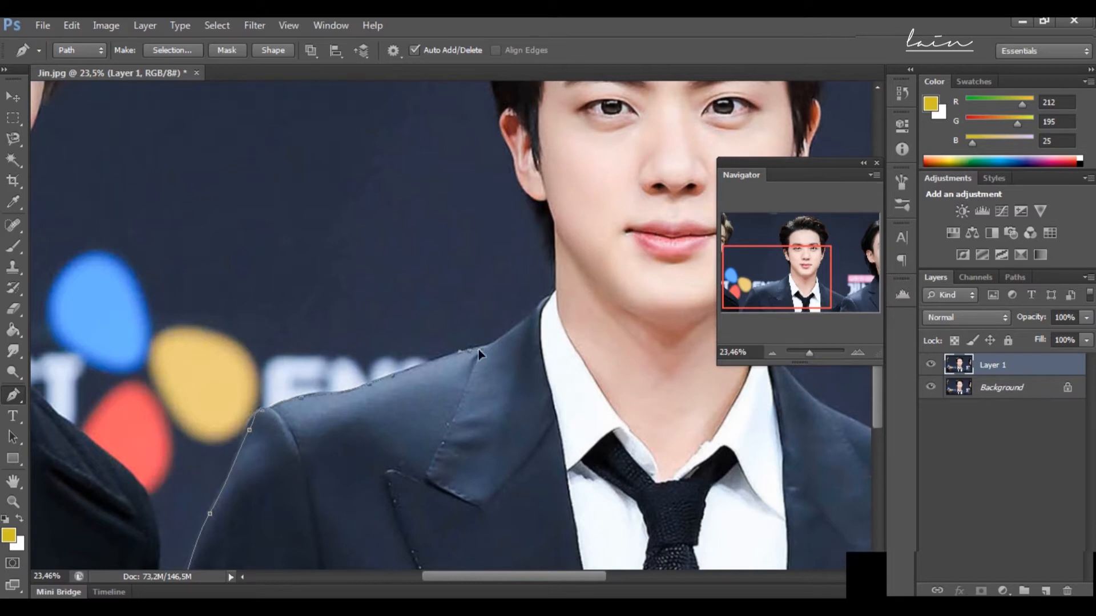
drag(522, 324, 555, 283)
click(555, 265)
Step: Trace the Pen path closely up the left side of the neck towards the ear
drag(810, 352, 812, 352)
drag(776, 277, 785, 264)
drag(516, 362, 513, 341)
drag(501, 304, 493, 289)
drag(475, 261, 455, 200)
drag(443, 168, 433, 149)
Step: Extend the Pen path upward past the left-hand ear and onto the side hair
scroll(432, 149, up, 5)
drag(424, 392, 424, 372)
drag(410, 303, 406, 286)
drag(399, 278, 372, 233)
drag(379, 216, 368, 186)
scroll(352, 235, up, 3)
Step: Trace the Pen path around the bulge of hair on the left side of the head
drag(368, 305, 400, 238)
scroll(401, 239, up, 3)
drag(411, 355, 422, 339)
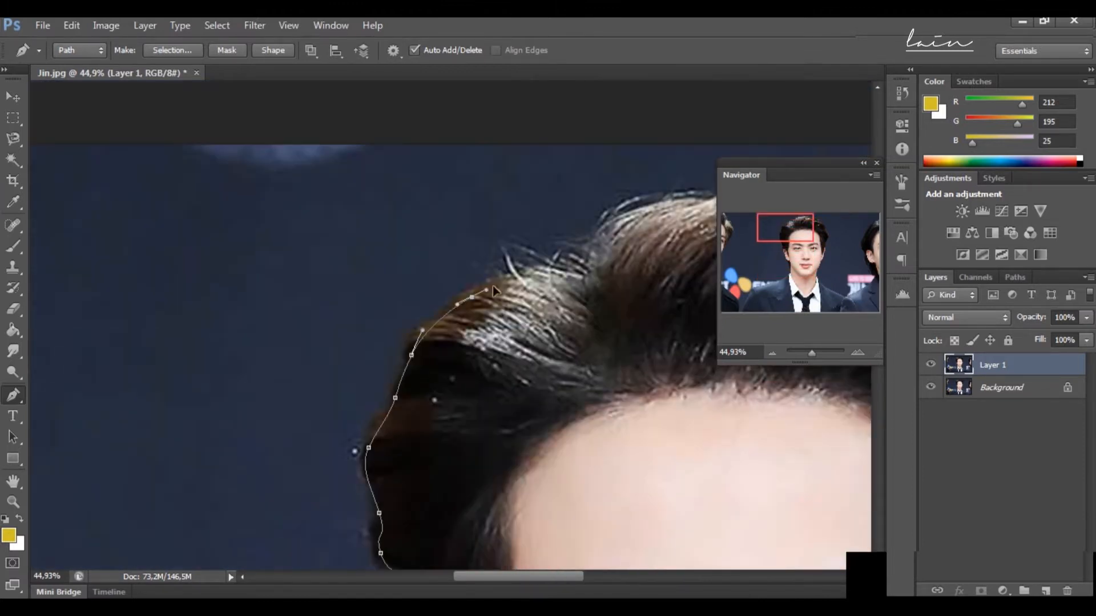
scroll(492, 285, up, 2)
drag(471, 375, 499, 357)
Step: Carry the Pen path over the crown of the hair with smooth curved anchor points
scroll(588, 346, up, 2)
drag(614, 374, 627, 363)
drag(791, 220, 811, 230)
drag(403, 135, 495, 149)
key(ctrl+z)
drag(438, 130, 534, 147)
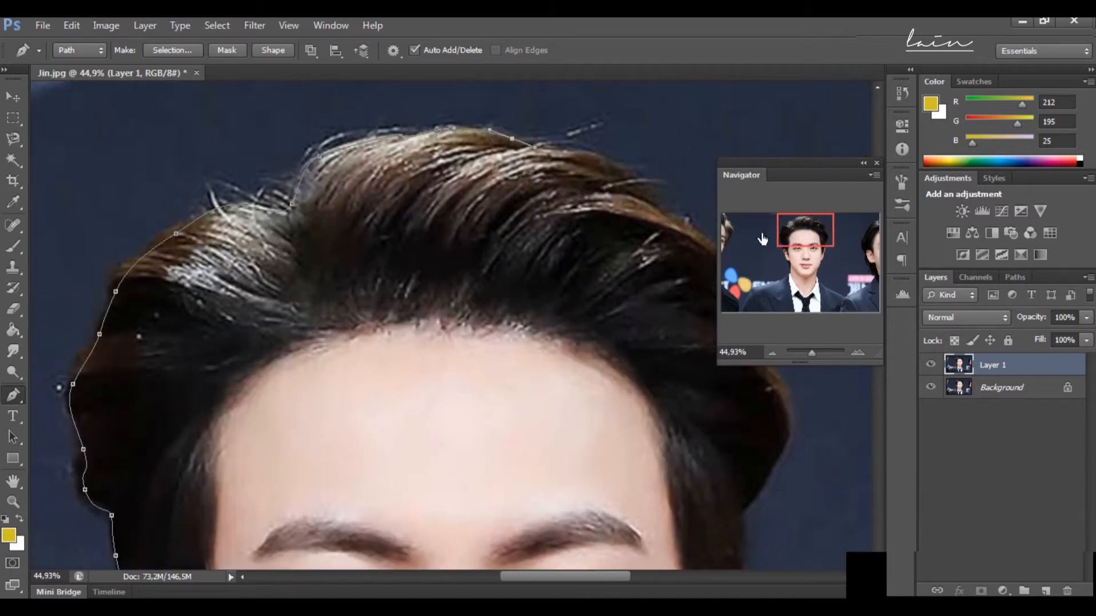
Step: Trace the Pen path down the right-hand contour of the hair to its lower edge above the ear
drag(795, 231, 811, 231)
drag(320, 146, 335, 148)
drag(396, 168, 418, 184)
drag(432, 204, 540, 376)
scroll(542, 354, down, 2)
scroll(554, 367, down, 2)
drag(520, 404, 515, 416)
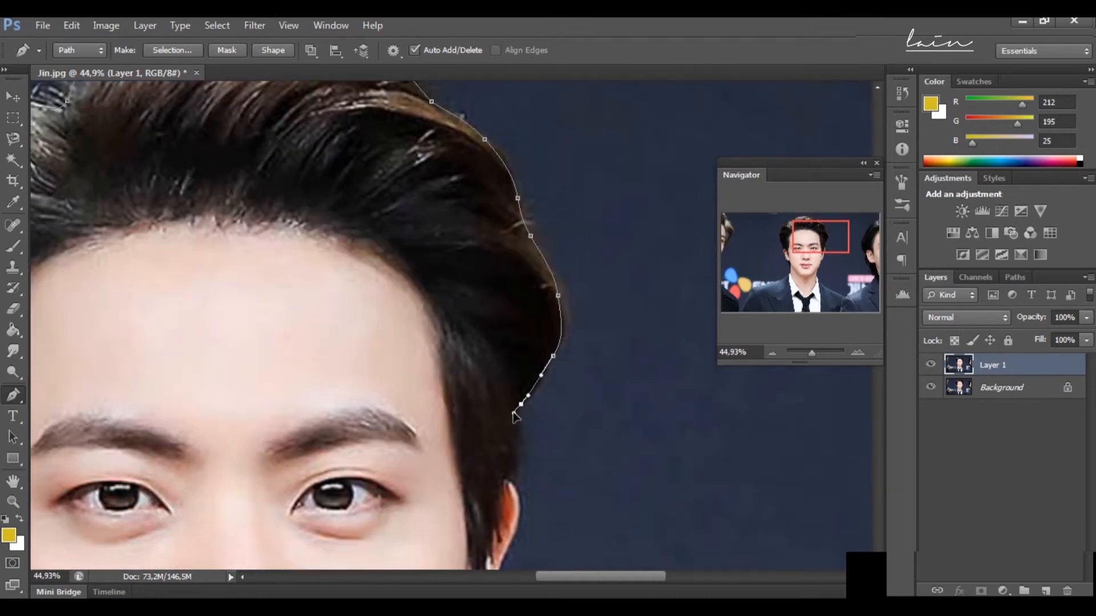
Step: Continue the Pen path down around the right-hand ear to the side of the jaw
scroll(514, 415, down, 3)
drag(513, 368, 510, 389)
click(513, 403)
scroll(512, 432, down, 5)
scroll(518, 305, down, 2)
drag(518, 294, 495, 340)
key(ctrl+z)
drag(485, 379, 432, 410)
click(460, 406)
Step: Trace the Pen path down the right side of the jaw and neck to the shirt collar
scroll(459, 408, down, 3)
drag(412, 453, 405, 463)
click(396, 470)
scroll(388, 514, down, 5)
click(387, 435)
scroll(391, 459, down, 2)
drag(394, 394, 415, 447)
scroll(417, 442, down, 3)
drag(438, 391, 446, 401)
Step: Extend the Pen path along the right-hand jacket shoulder and down past the photo's bottom edge
drag(481, 437, 350, 351)
drag(418, 377, 445, 390)
drag(520, 429, 539, 437)
scroll(641, 430, down, 1)
drag(658, 467, 692, 489)
scroll(662, 485, down, 3)
click(637, 514)
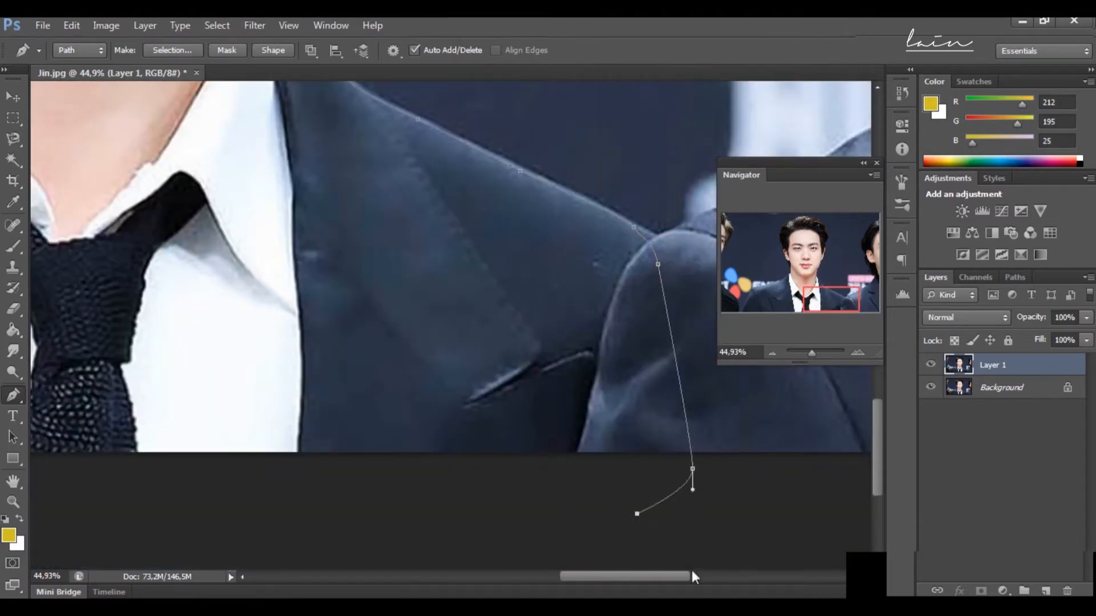
Step: Run the Pen path below the photo back to its starting anchor and close the outline
drag(813, 355, 810, 355)
click(173, 414)
drag(604, 581, 487, 580)
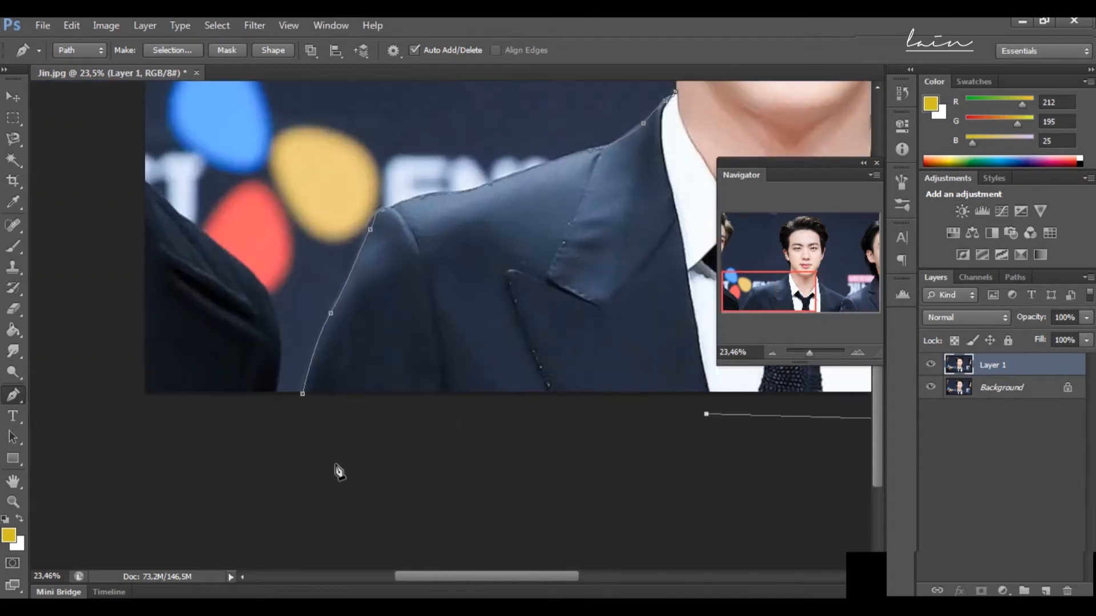
click(302, 393)
click(303, 395)
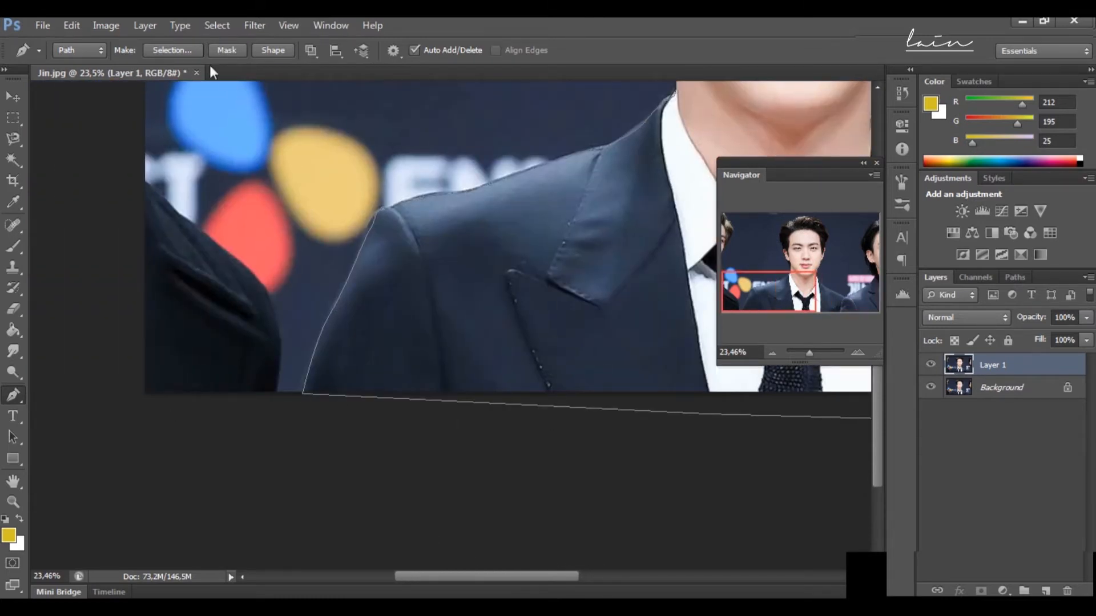
Step: Copy the figure enclosed by the path onto a new layer and hide the two layers beneath it
click(186, 50)
click(630, 186)
click(70, 28)
click(110, 118)
click(73, 27)
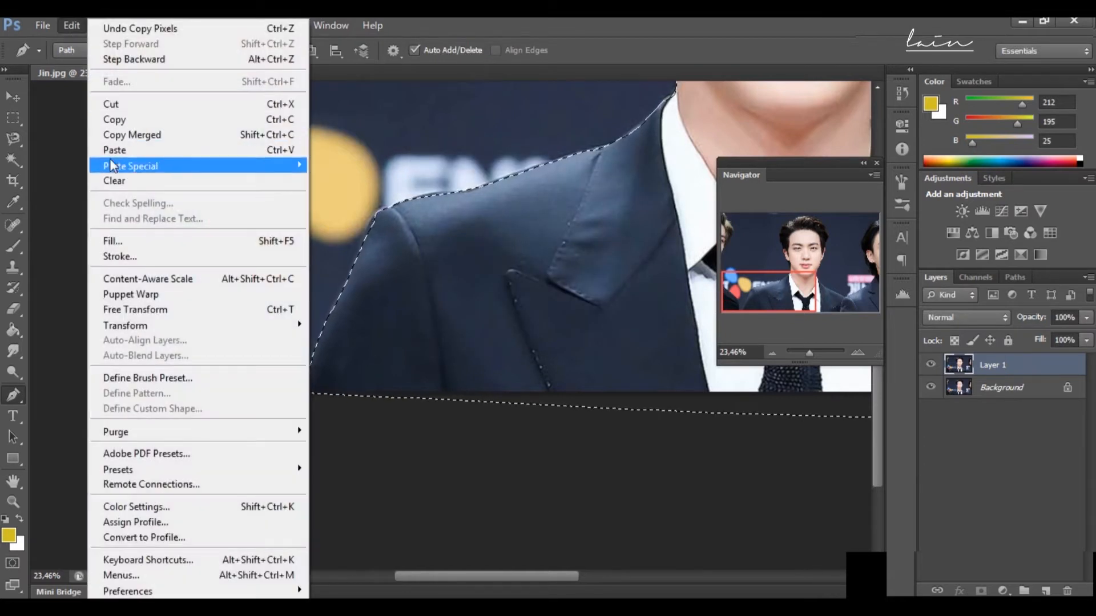
click(114, 150)
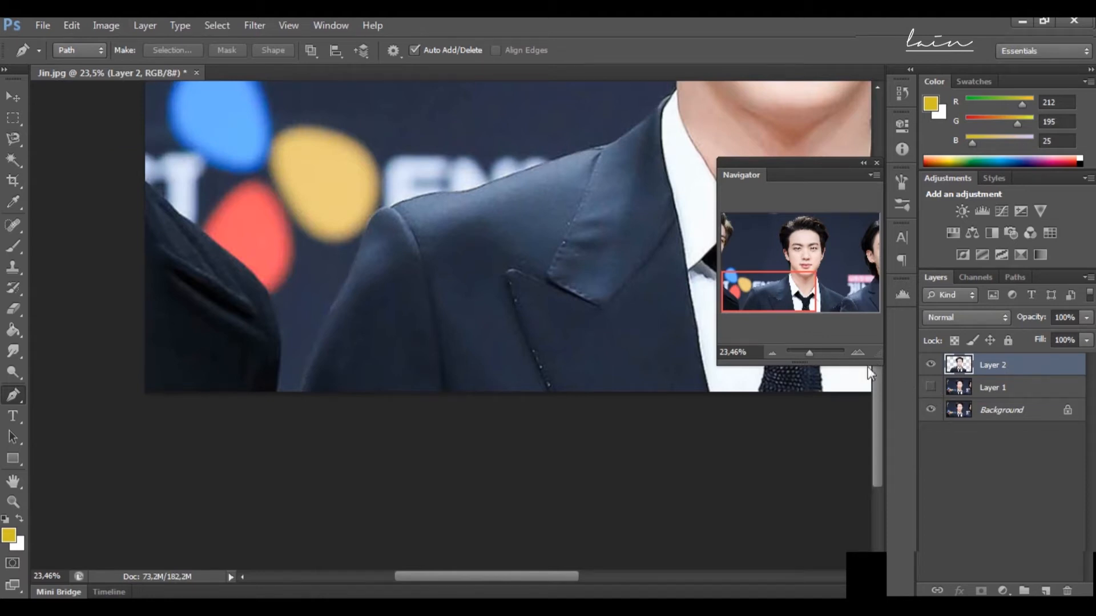
click(931, 410)
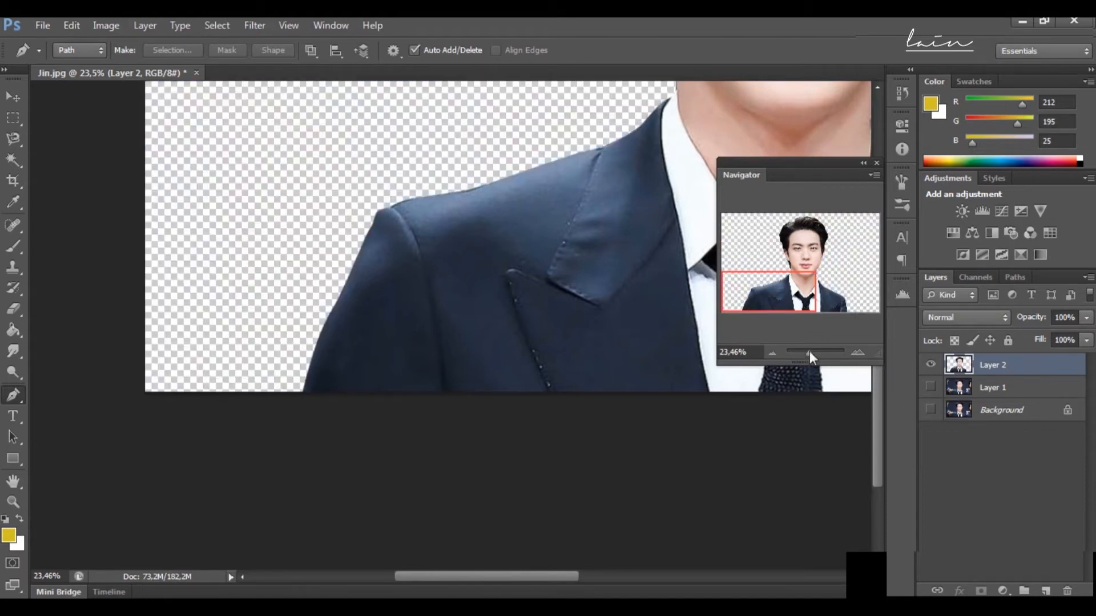
drag(806, 356, 793, 358)
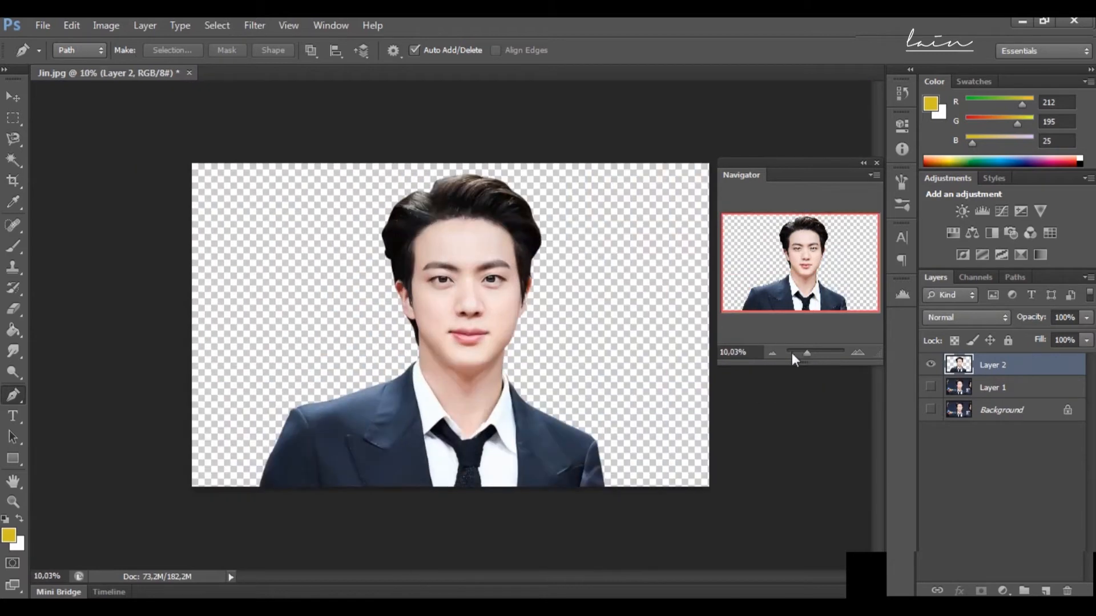
Step: Extend the canvas above and below the cut-out figure with the Crop tool
click(14, 99)
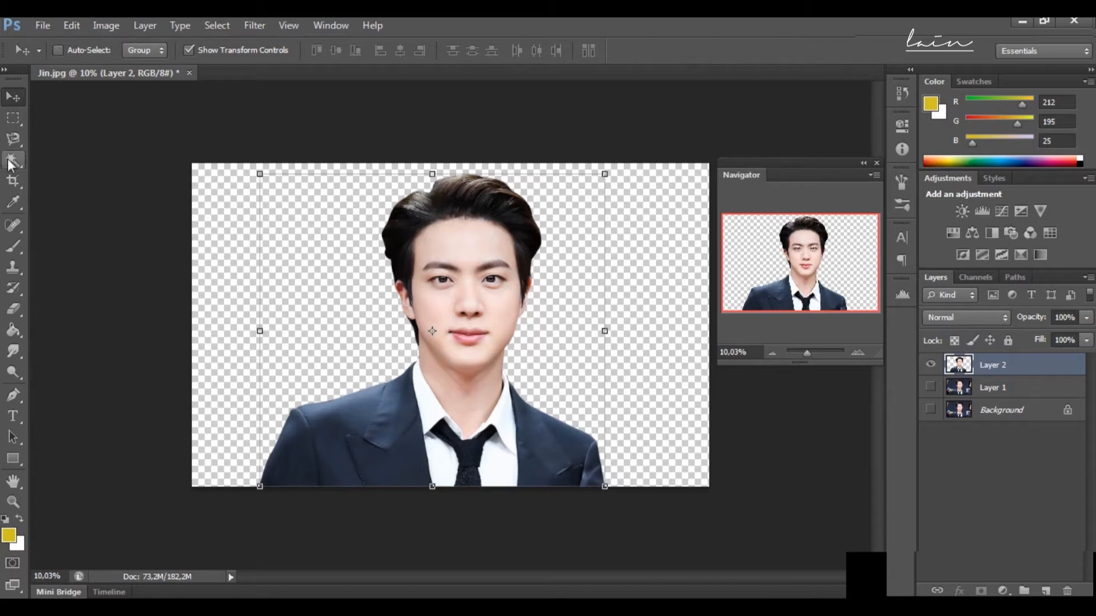
click(13, 181)
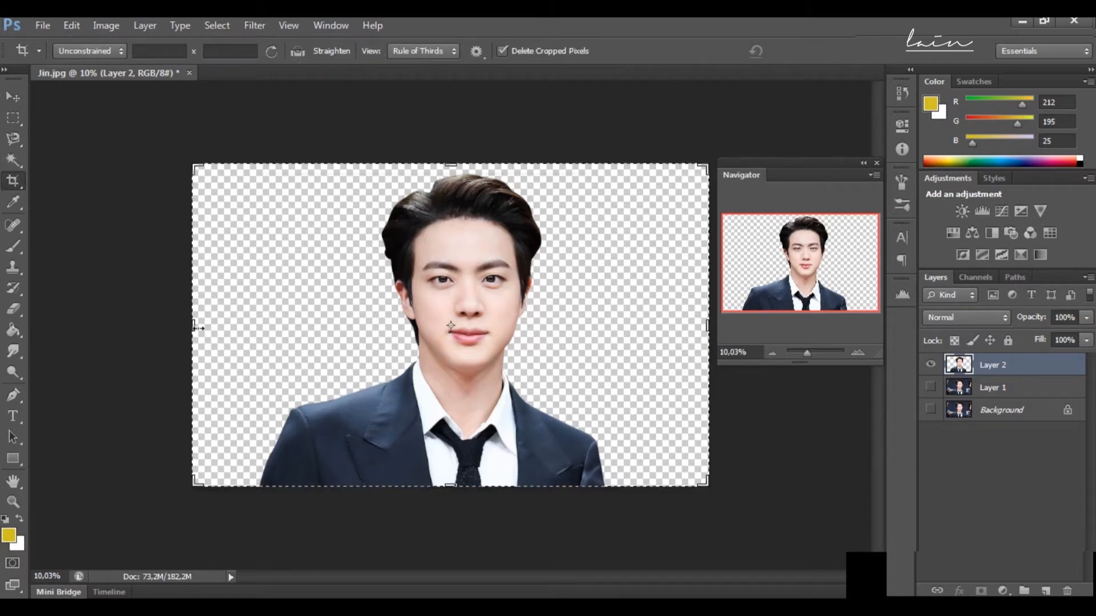
drag(456, 497, 448, 529)
drag(448, 121, 460, 91)
key(Return)
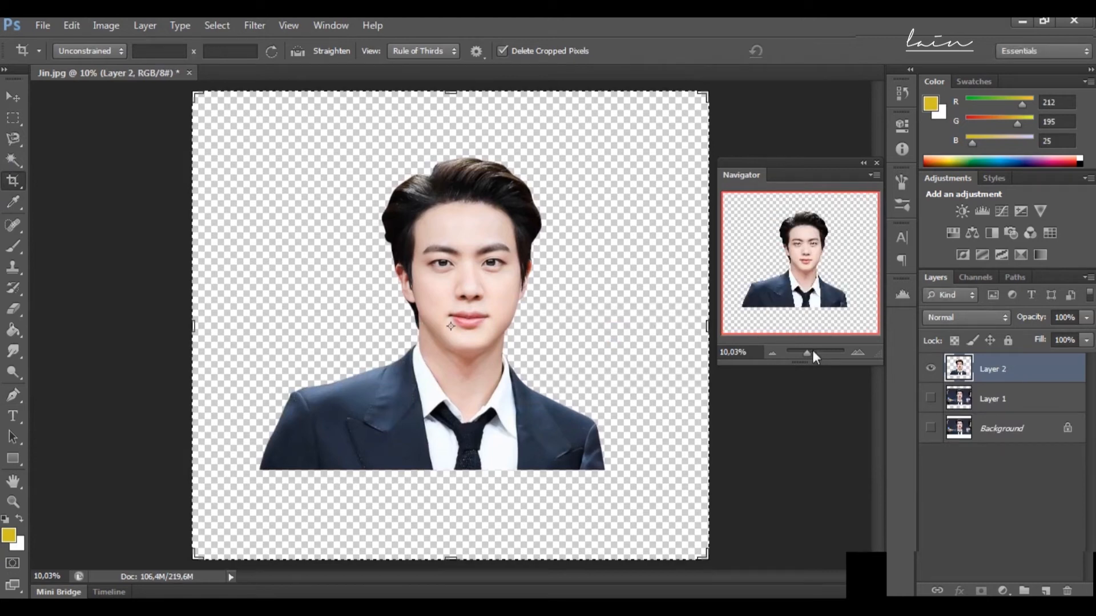
Step: Apply a Brightness/Contrast adjustment to the cut-out with brightness -45 and contrast 56
click(106, 25)
mouse_move(140, 63)
click(332, 64)
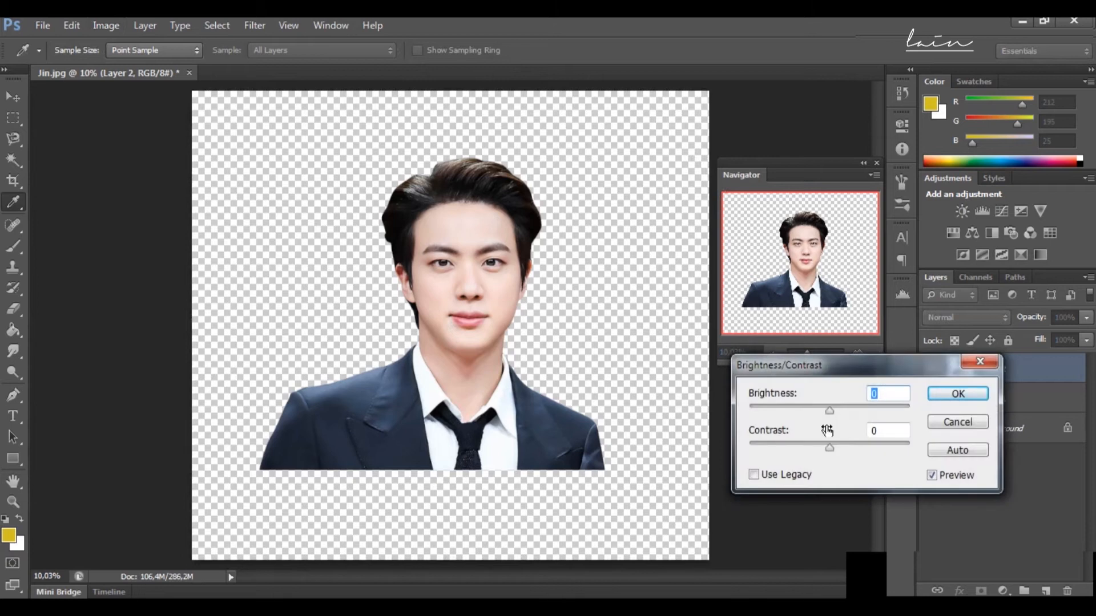
drag(832, 449, 805, 414)
mouse_move(834, 448)
mouse_down()
mouse_move(824, 454)
mouse_move(845, 447)
mouse_up()
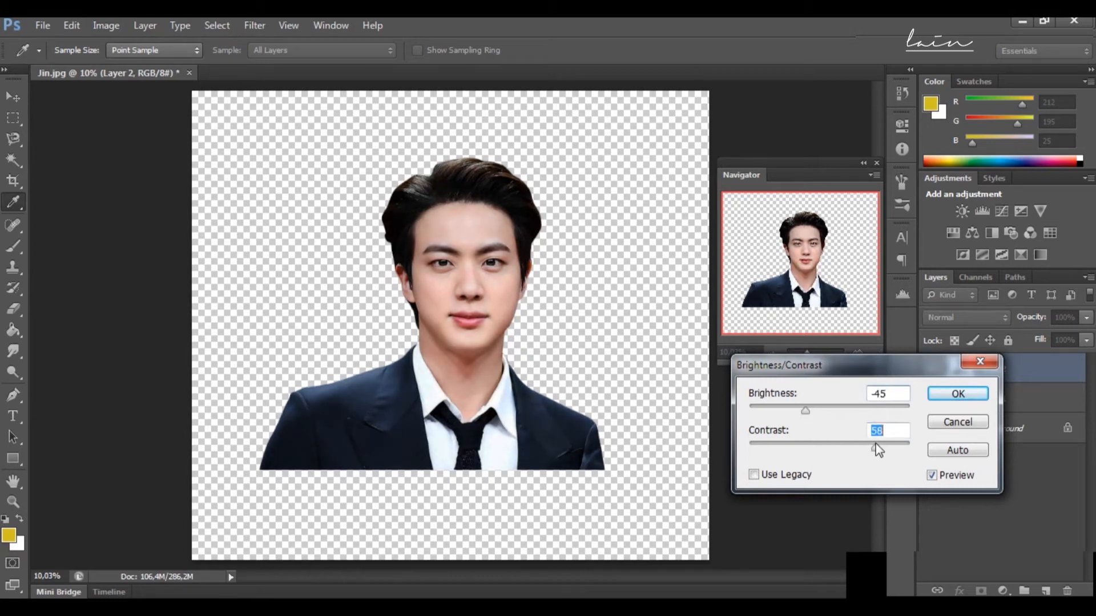
click(957, 394)
key(c)
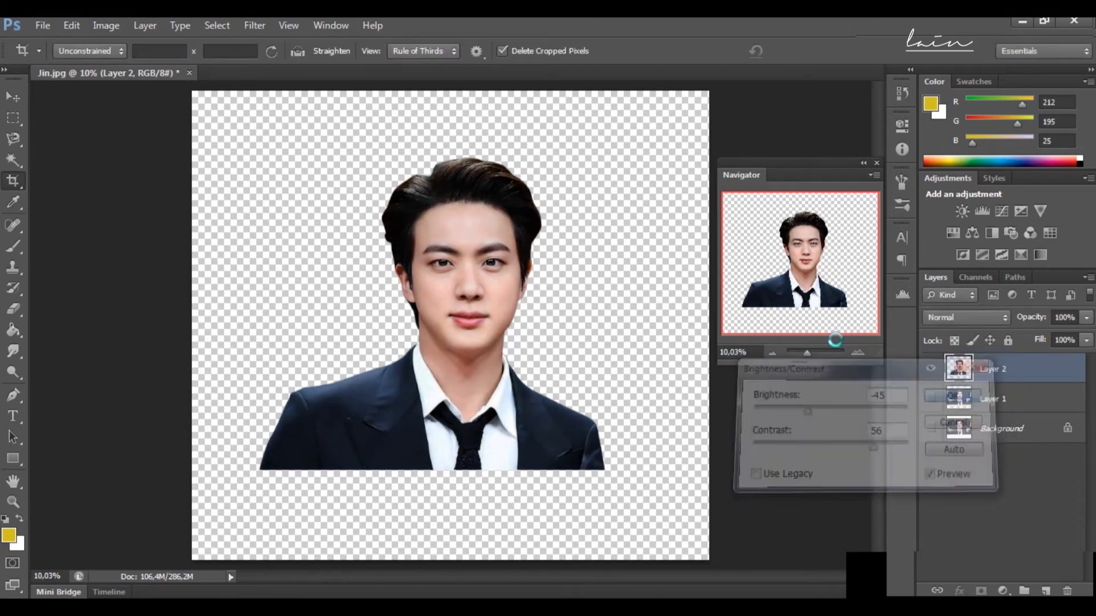
Step: Apply Shadows/Highlights to the cut-out with shadows at 35% and highlights at 3%
mouse_move(813, 357)
mouse_down()
mouse_move(824, 356)
mouse_move(808, 357)
mouse_up()
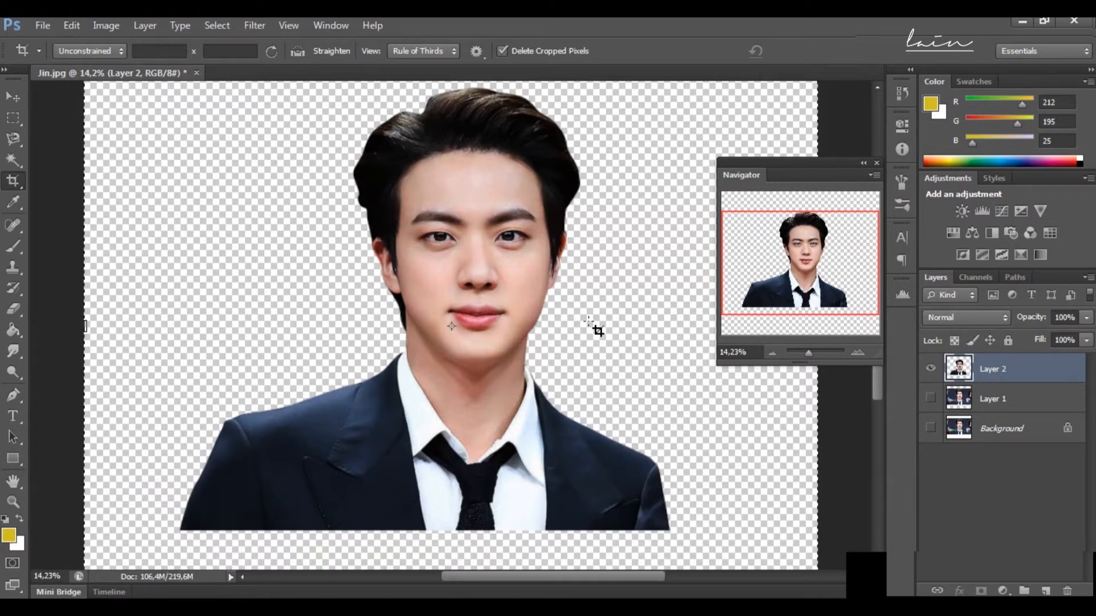
click(115, 26)
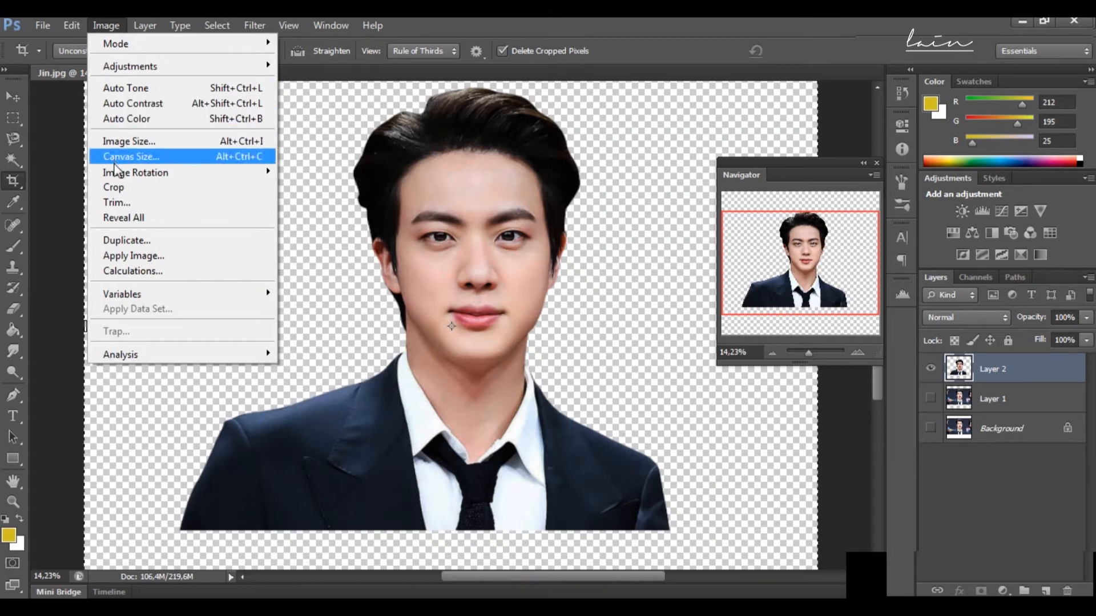
mouse_move(117, 171)
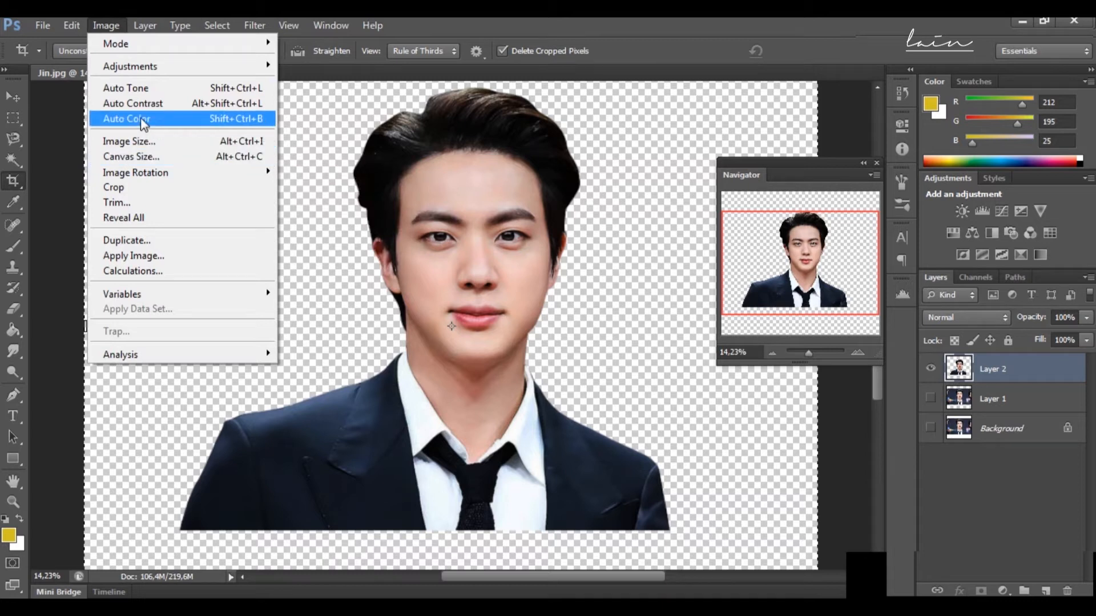
mouse_move(154, 67)
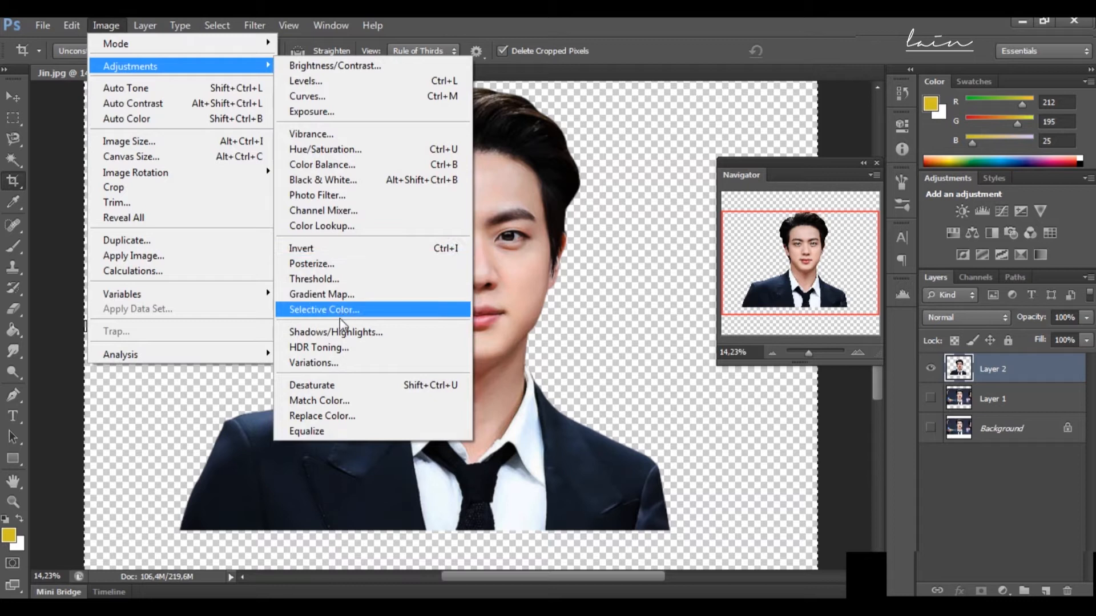
click(360, 336)
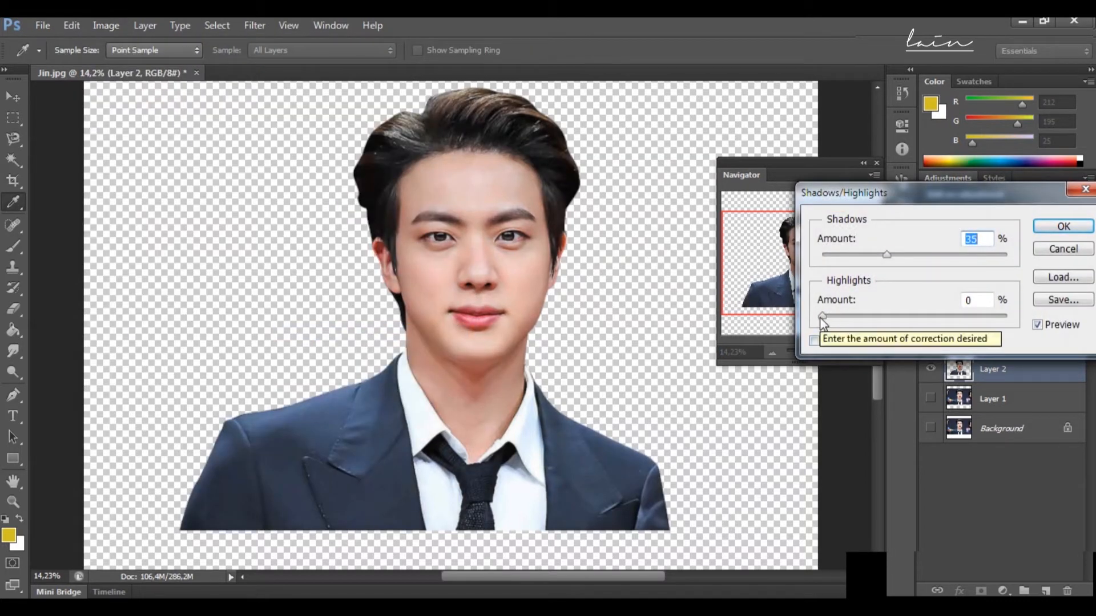
mouse_move(827, 314)
mouse_down()
mouse_move(844, 314)
mouse_move(835, 314)
mouse_up()
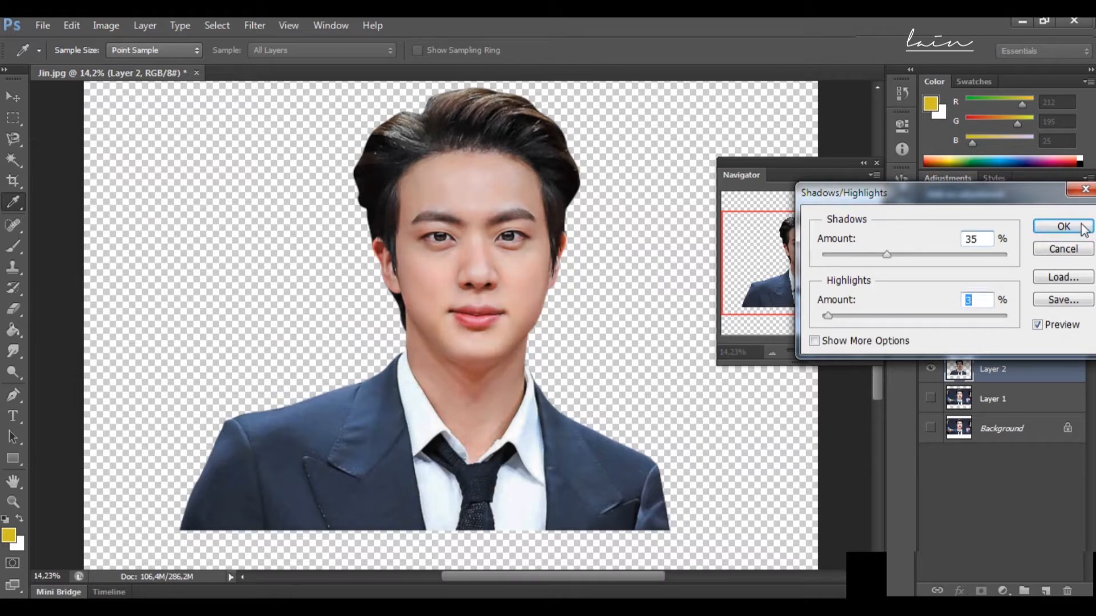
click(1063, 228)
key(c)
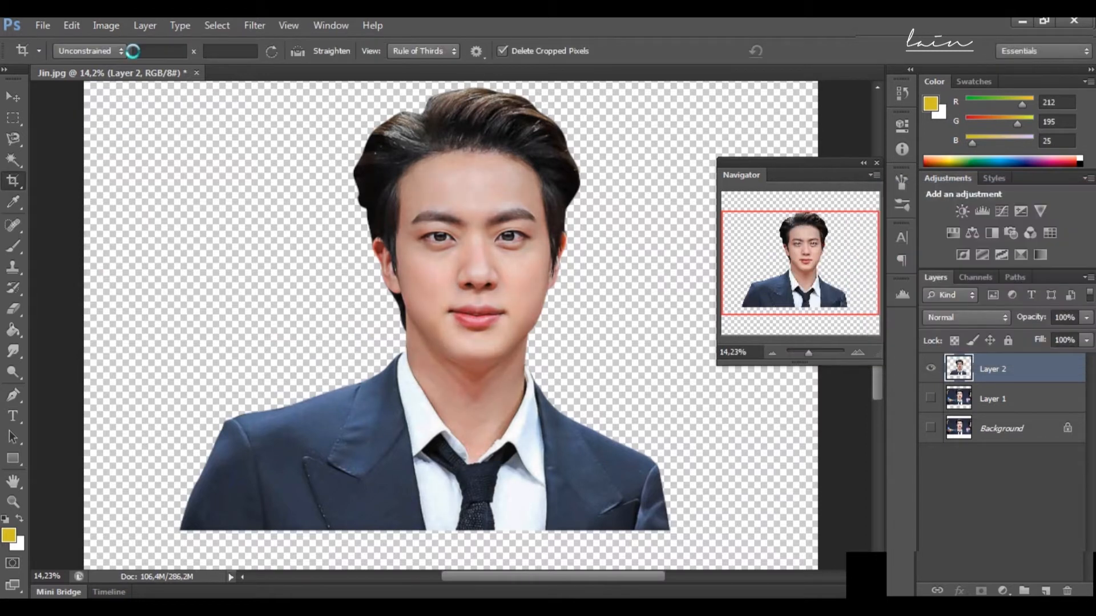
Step: Sharpen the cut-out with Smart Sharpen, using an amount of 50% and a radius of 0.6 px
click(113, 30)
mouse_move(228, 71)
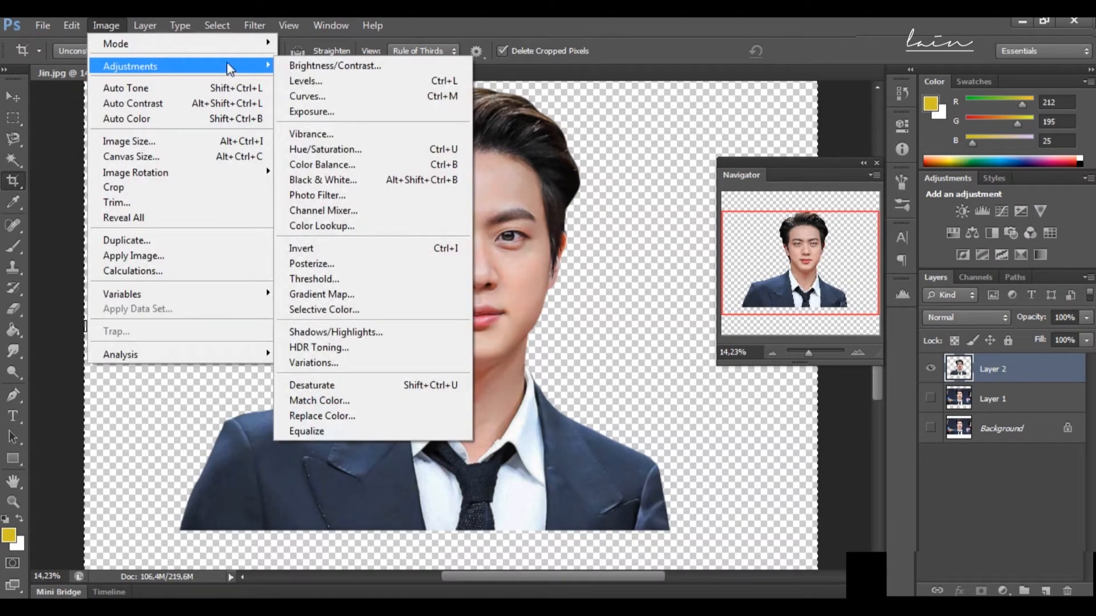
mouse_move(255, 25)
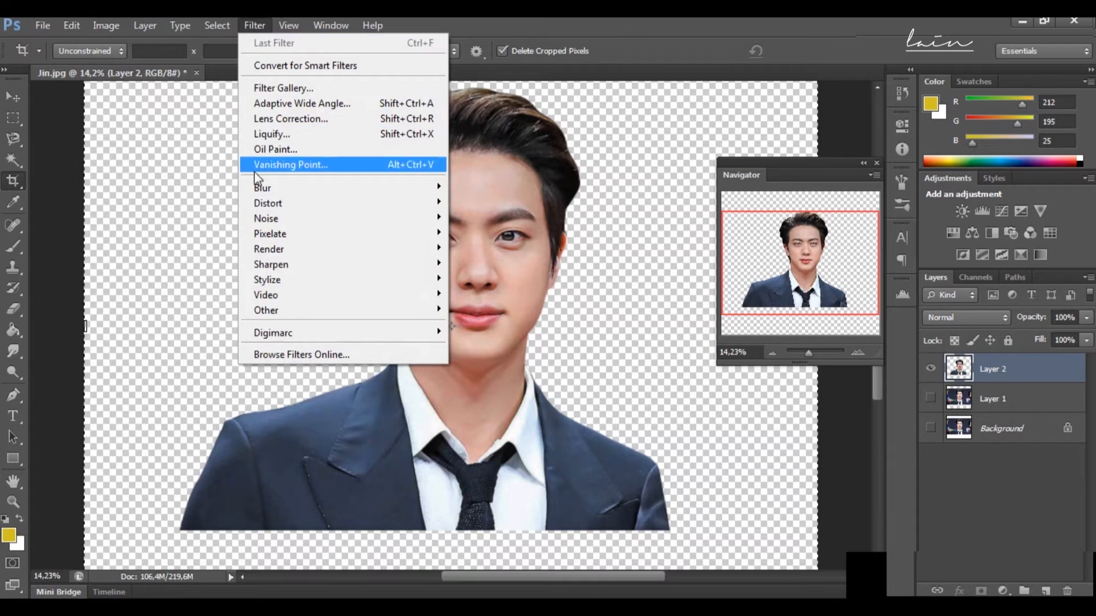
mouse_move(399, 264)
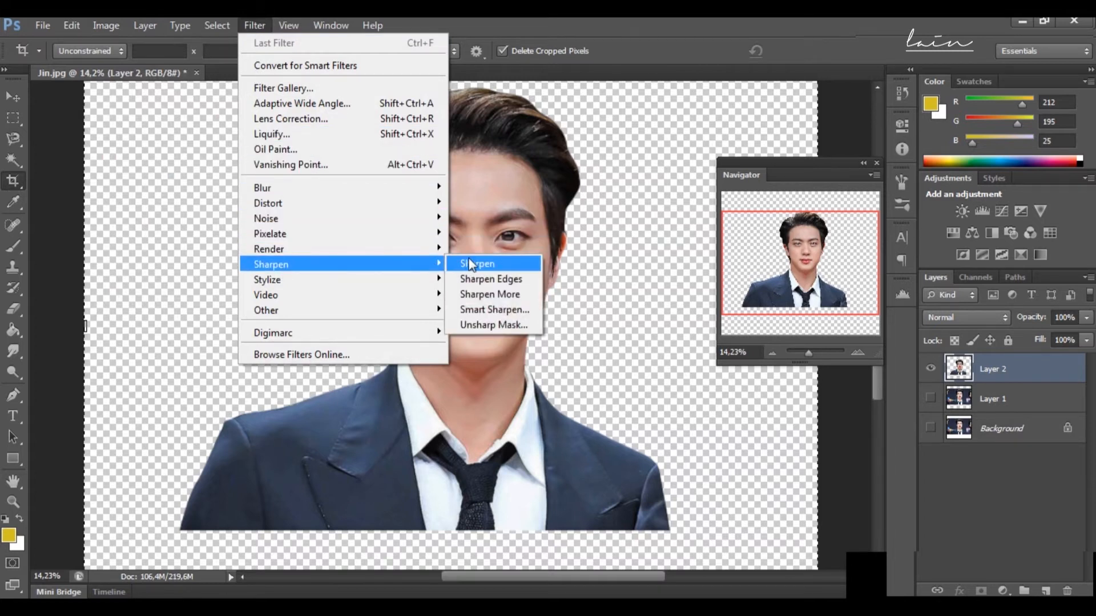
click(490, 309)
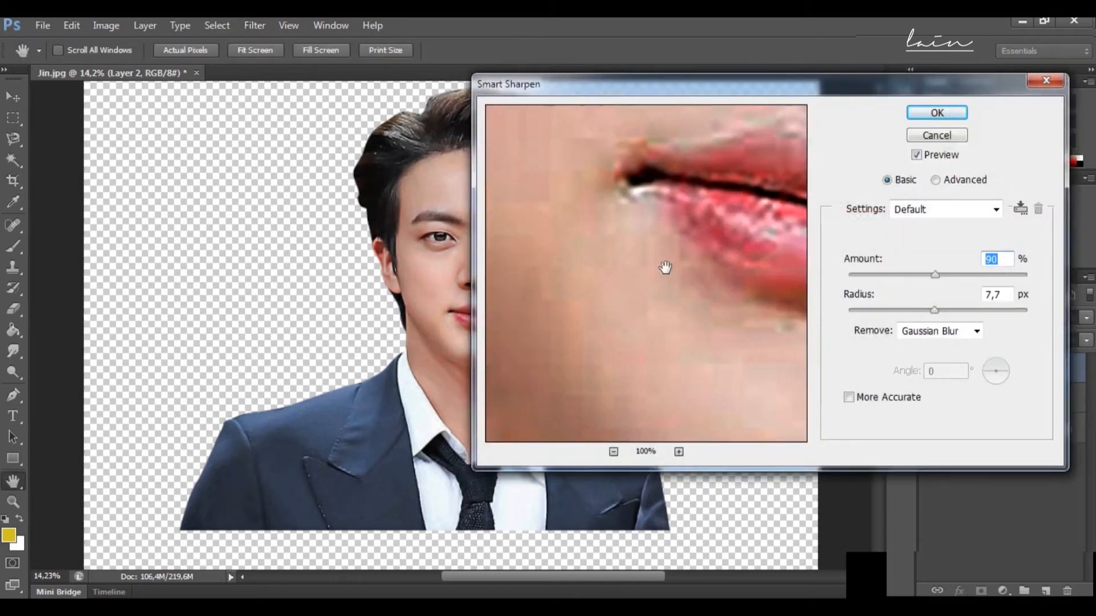
click(613, 451)
click(614, 451)
click(613, 451)
drag(648, 276, 549, 380)
drag(934, 311, 865, 314)
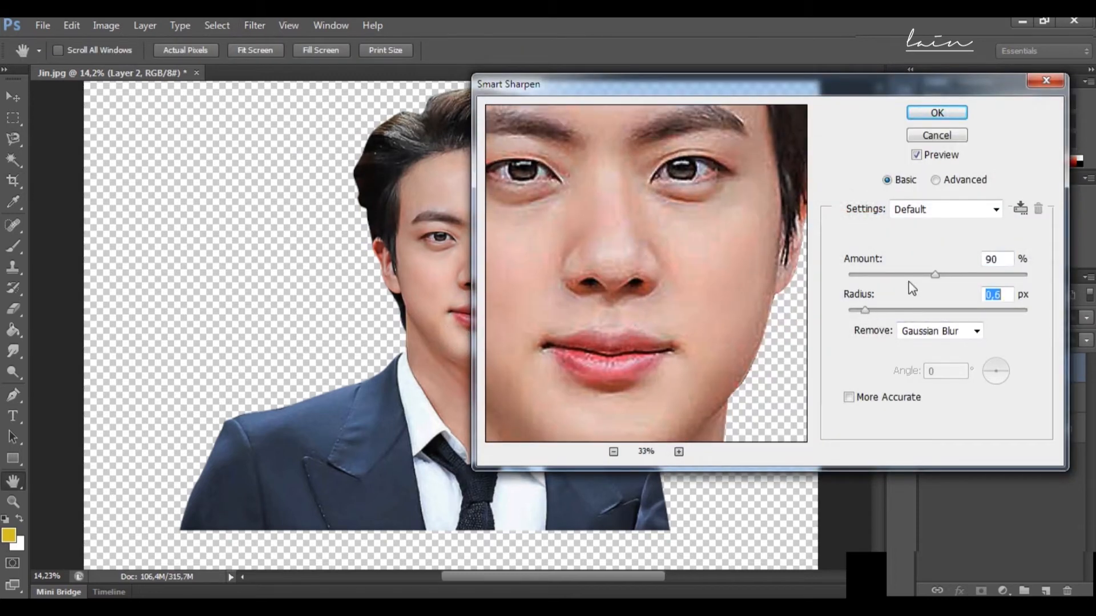
mouse_move(931, 276)
mouse_down()
mouse_move(899, 276)
mouse_move(941, 274)
mouse_move(926, 274)
mouse_up()
click(936, 112)
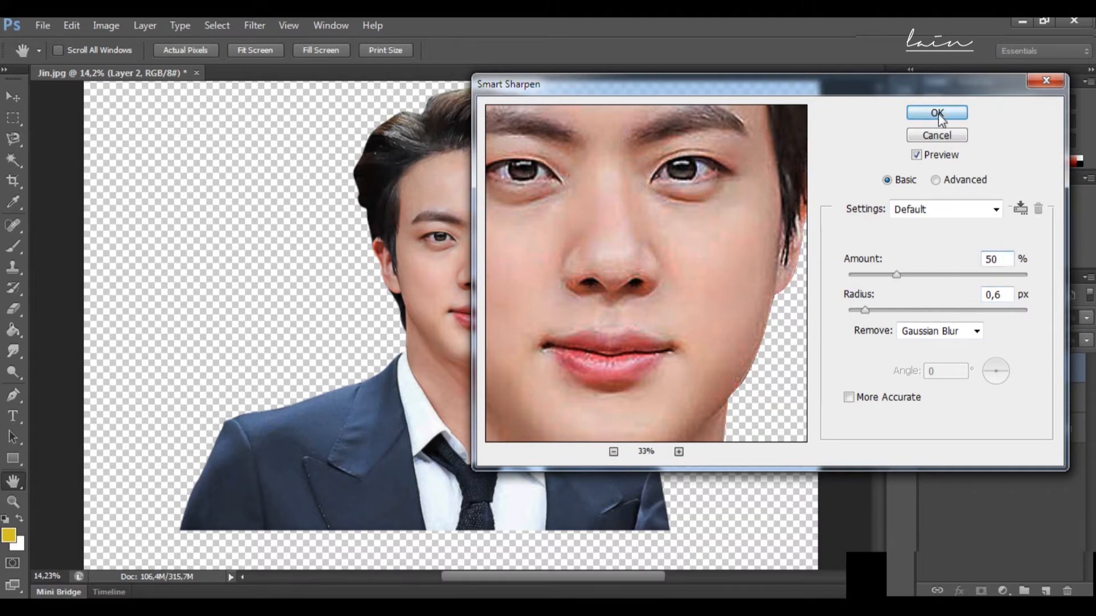
key(c)
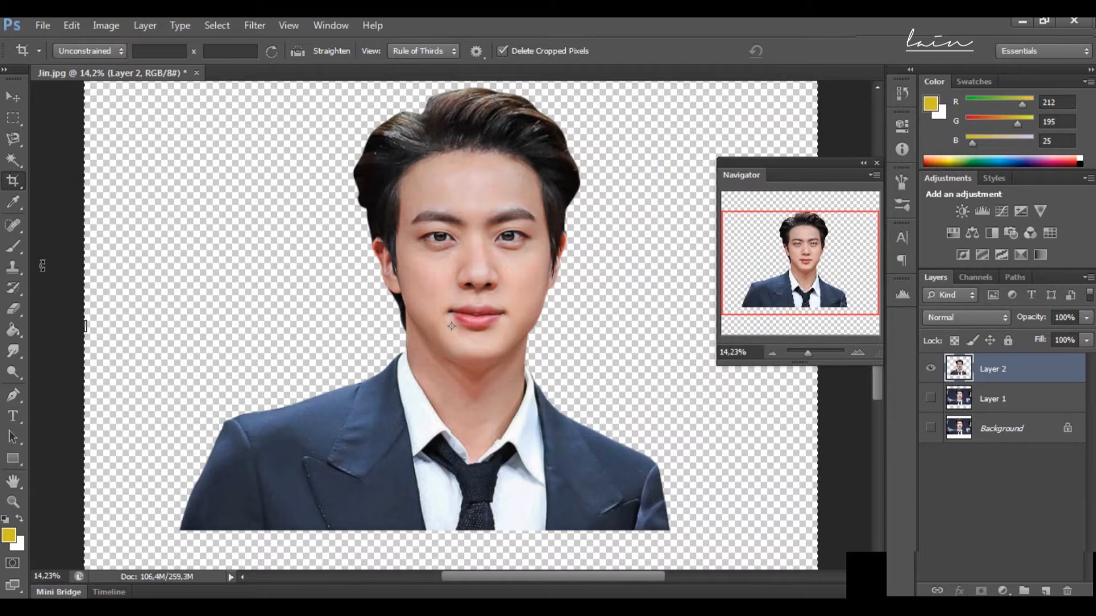
Step: Smudge the white and iris edge of the eye on the image's left using the Smudge tool with a reduced brush
click(14, 351)
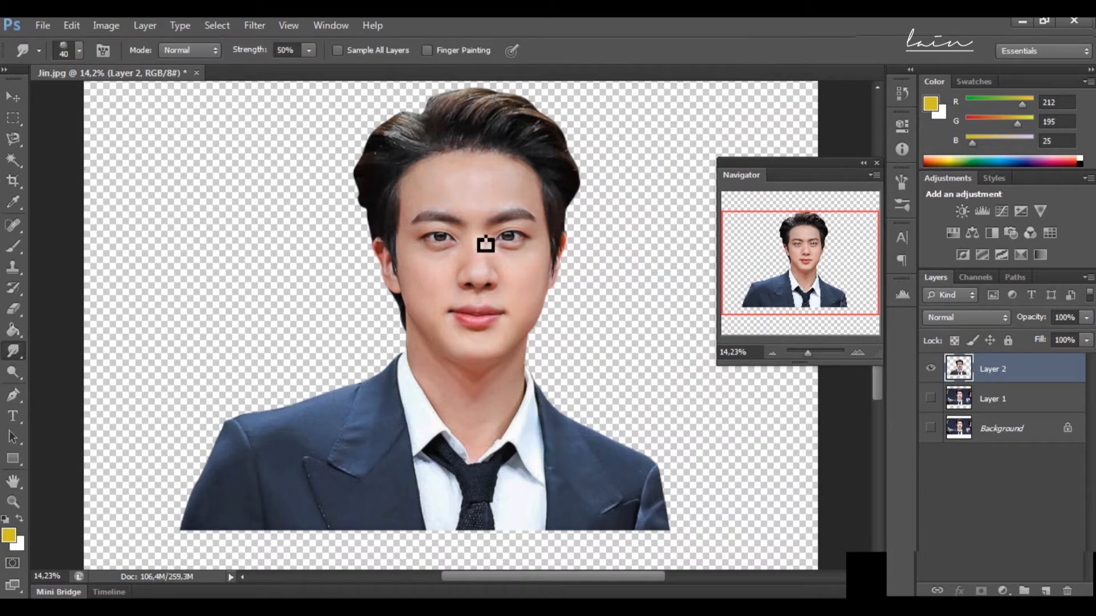
drag(807, 358, 809, 352)
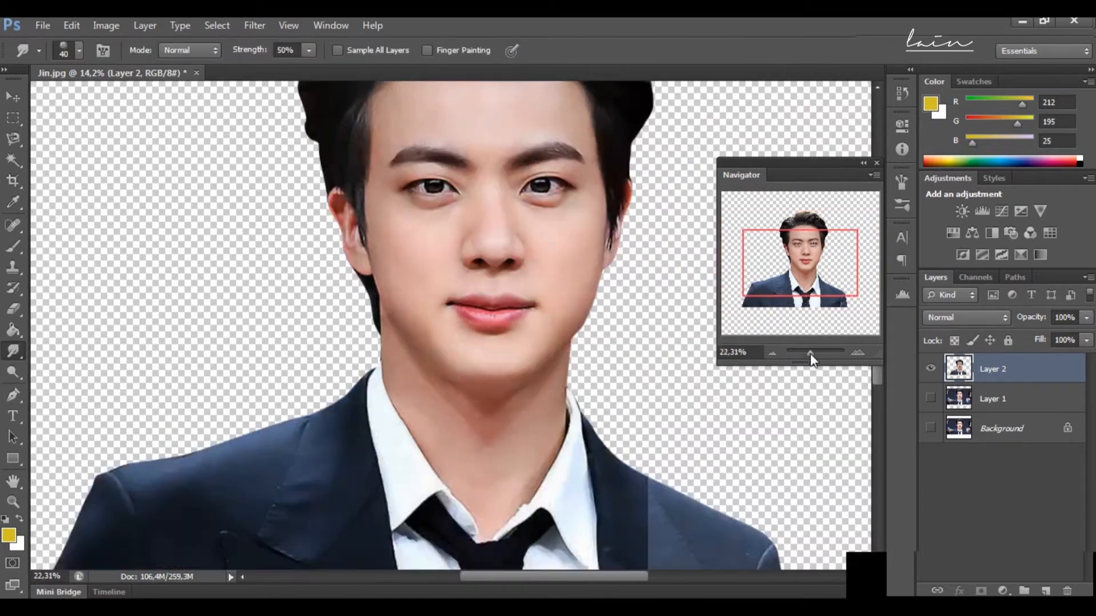
drag(814, 266, 809, 245)
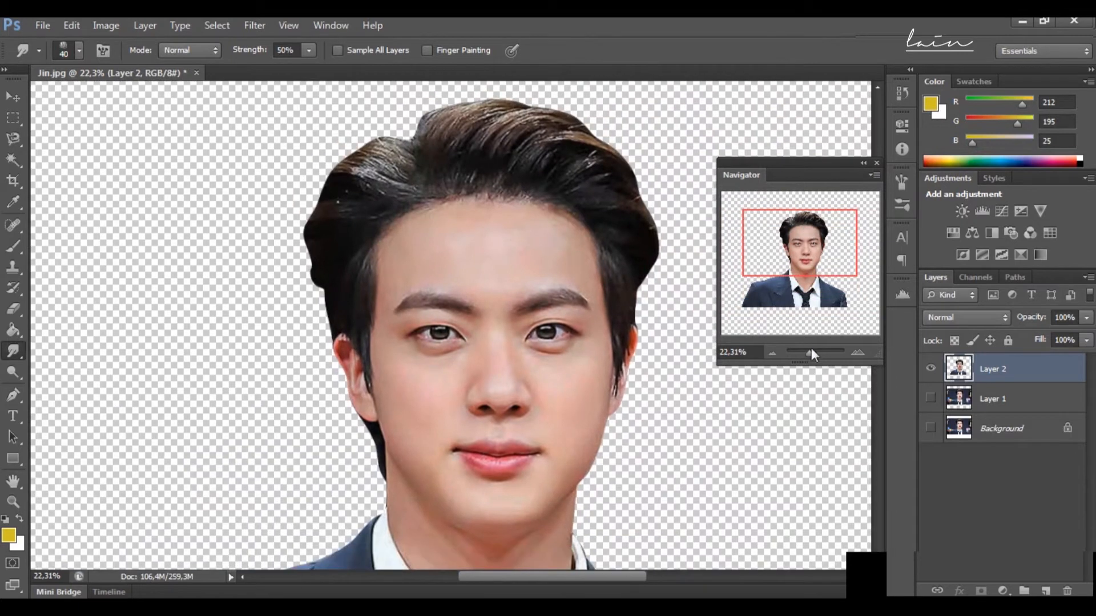
drag(811, 350, 813, 351)
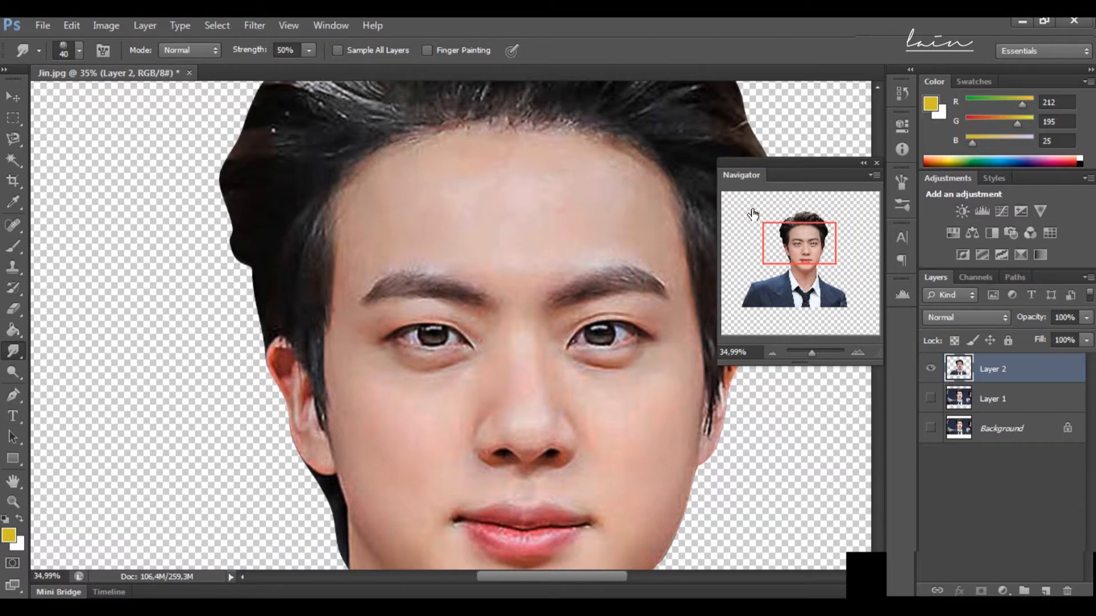
drag(813, 358, 817, 355)
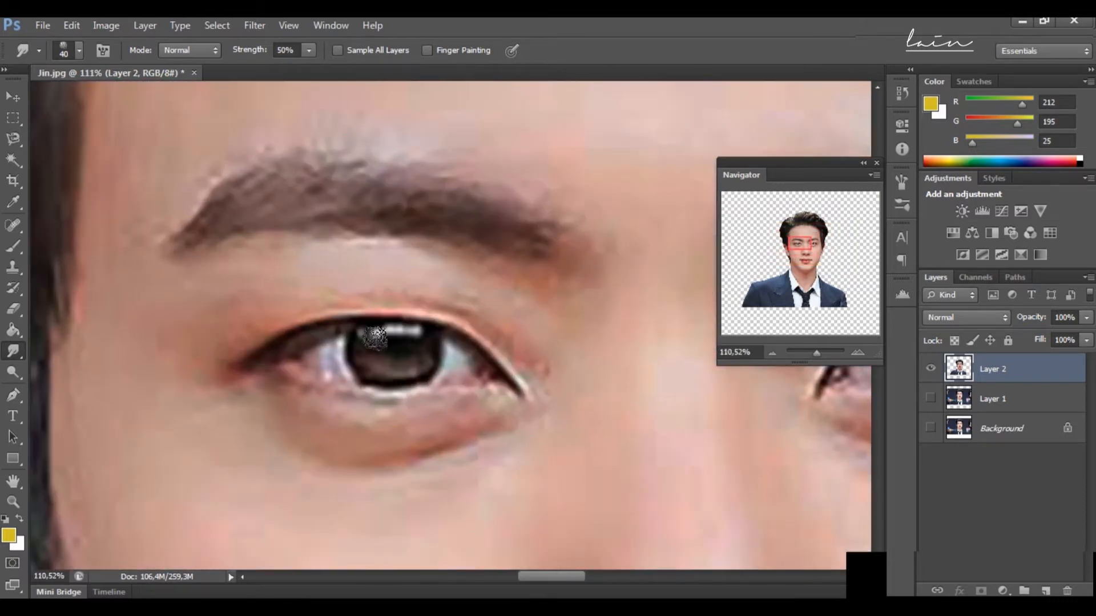
key(bracketleft)
key(bracketleft)
drag(818, 354, 819, 354)
key(bracketleft)
mouse_move(320, 338)
mouse_down()
mouse_move(335, 358)
mouse_move(324, 351)
mouse_move(408, 354)
mouse_move(394, 376)
mouse_move(348, 373)
mouse_move(419, 377)
mouse_move(411, 368)
mouse_move(423, 347)
mouse_move(425, 378)
mouse_move(410, 401)
mouse_move(351, 406)
mouse_move(311, 381)
mouse_move(368, 395)
mouse_move(358, 379)
mouse_move(398, 374)
mouse_move(379, 402)
mouse_move(386, 395)
mouse_move(364, 395)
mouse_up()
Step: Smudge the inner corner, under-eye skin and upper eyelid of the same eye with a larger brush
key(])
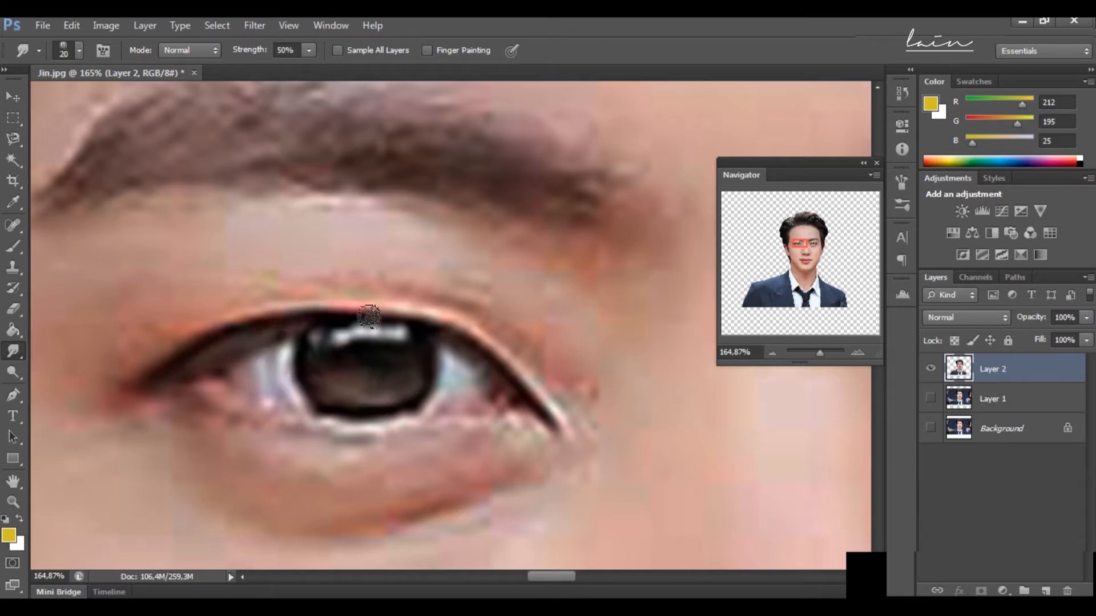
mouse_move(514, 413)
mouse_down()
mouse_move(452, 374)
mouse_move(186, 398)
mouse_move(217, 422)
mouse_move(498, 456)
mouse_up()
key(bracketright)
drag(448, 285, 567, 428)
Step: Smudge the iris highlight and inner eye white with 9 and 15 px brushes
drag(819, 353, 820, 353)
drag(799, 244, 797, 247)
key(bracketleft)
key(bracketleft)
key(bracketleft)
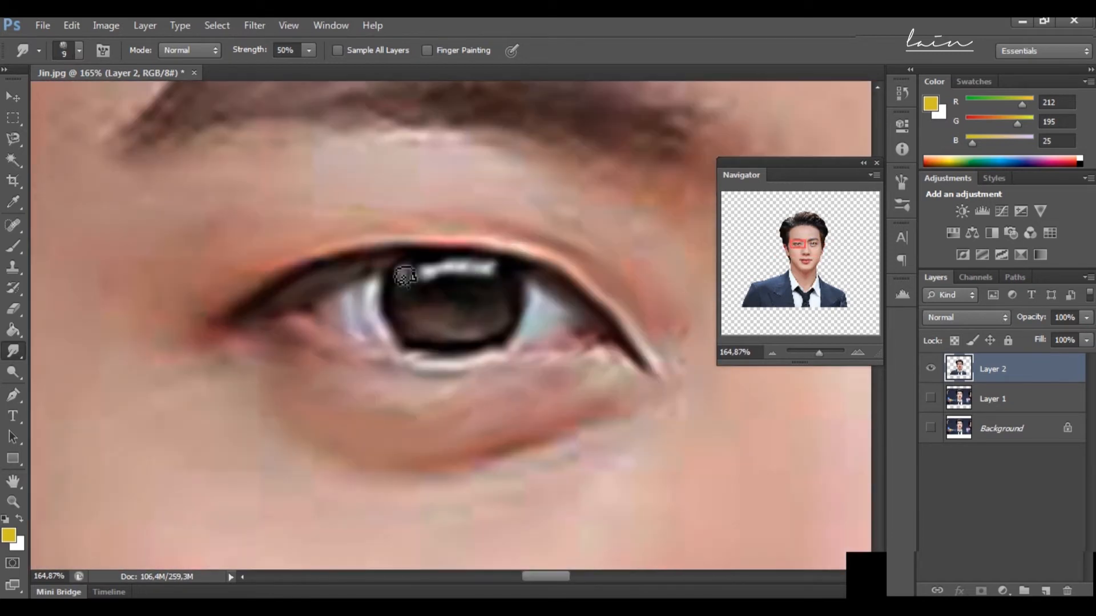
drag(460, 280, 432, 271)
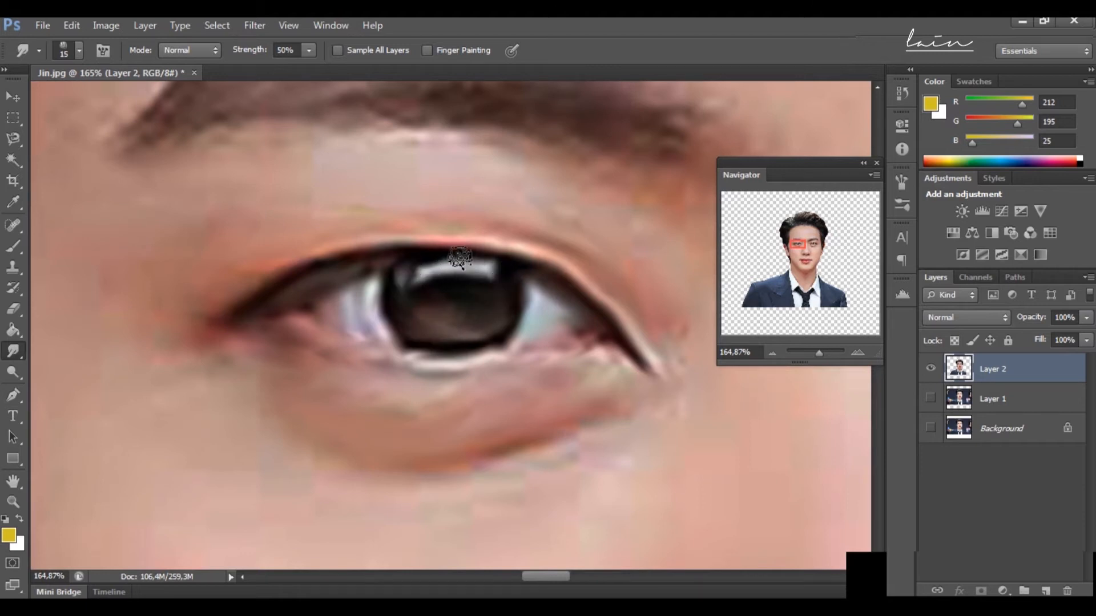
drag(533, 337, 541, 303)
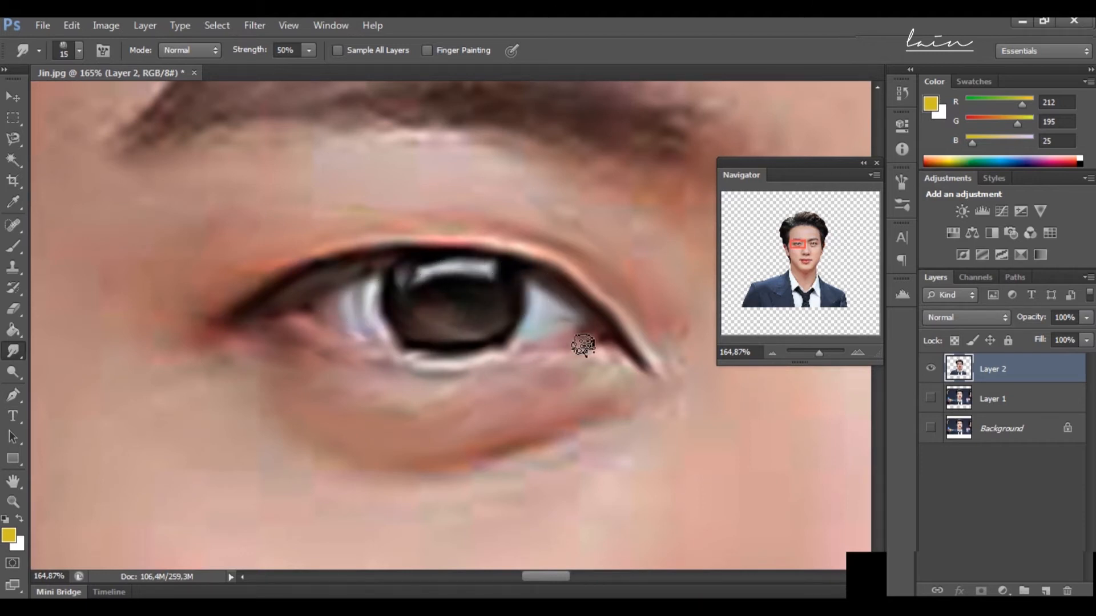
Step: Smudge the inner corner, iris and upper lash line of the eye on the image's right
drag(799, 244, 812, 245)
mouse_move(528, 288)
mouse_down()
mouse_move(578, 322)
mouse_move(646, 274)
mouse_up()
key(bracketleft)
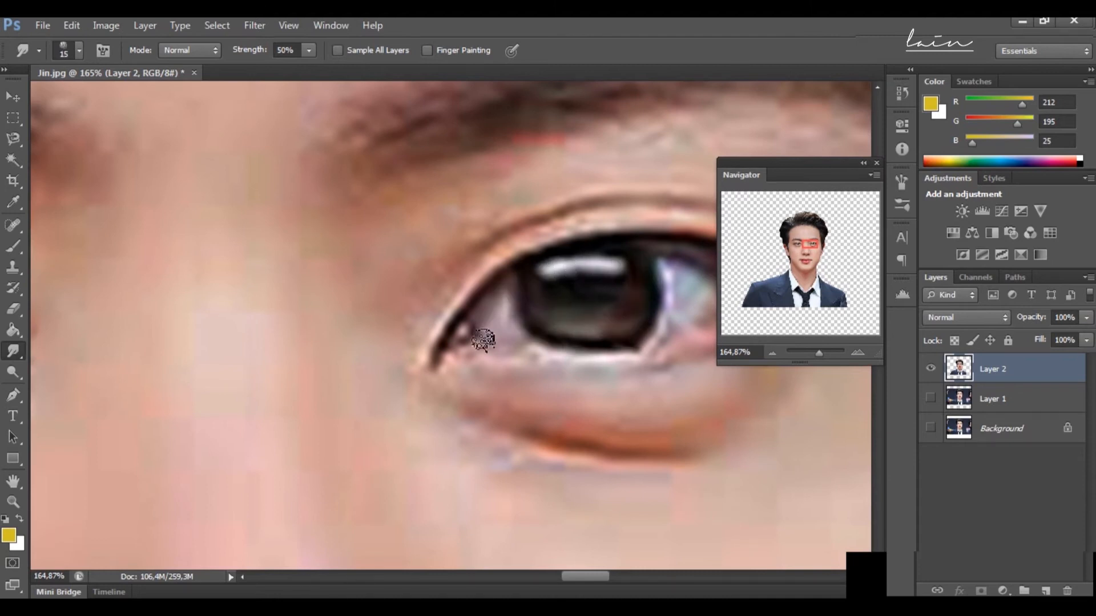
drag(806, 247, 810, 247)
key(bracketleft)
drag(562, 295, 567, 329)
drag(346, 347, 363, 270)
mouse_move(325, 323)
mouse_down()
mouse_move(388, 255)
mouse_move(505, 240)
mouse_move(591, 259)
mouse_move(538, 241)
mouse_move(618, 267)
mouse_up()
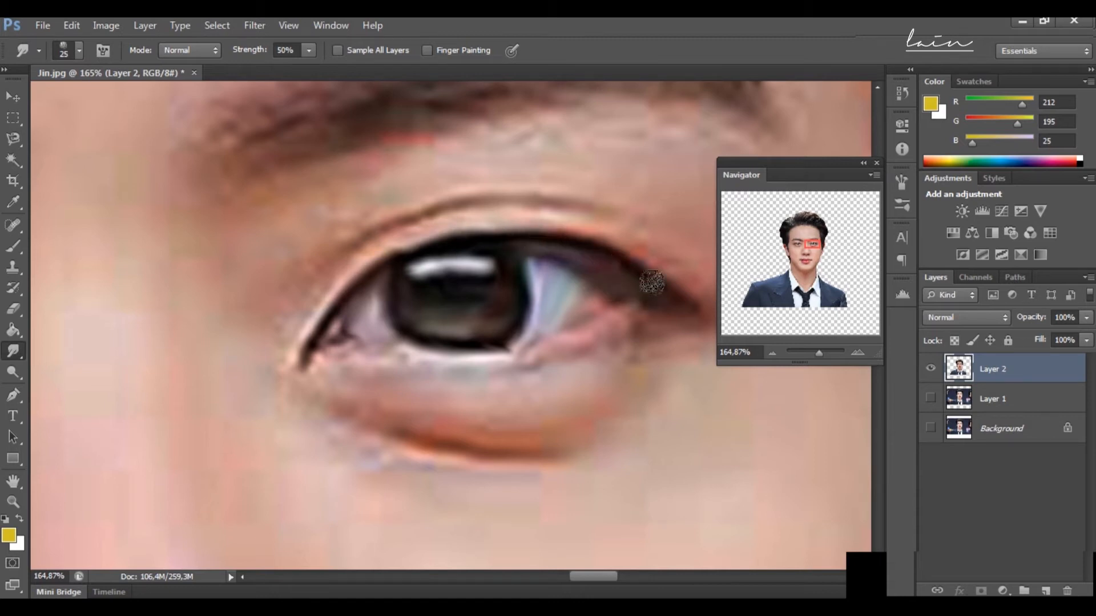
Step: Smooth that eye's lower lid, eyelid crease and under-eye skin with a 25 px Smudge brush
drag(626, 311, 534, 349)
mouse_move(345, 397)
mouse_down()
mouse_move(476, 370)
mouse_move(564, 367)
mouse_up()
drag(283, 295, 297, 326)
mouse_move(372, 242)
mouse_down()
mouse_move(566, 204)
mouse_move(614, 218)
mouse_up()
drag(811, 245, 811, 247)
drag(352, 361, 578, 409)
Step: Smudge the hairs and edges of both eyebrows with a 45 px brush
drag(811, 247, 814, 246)
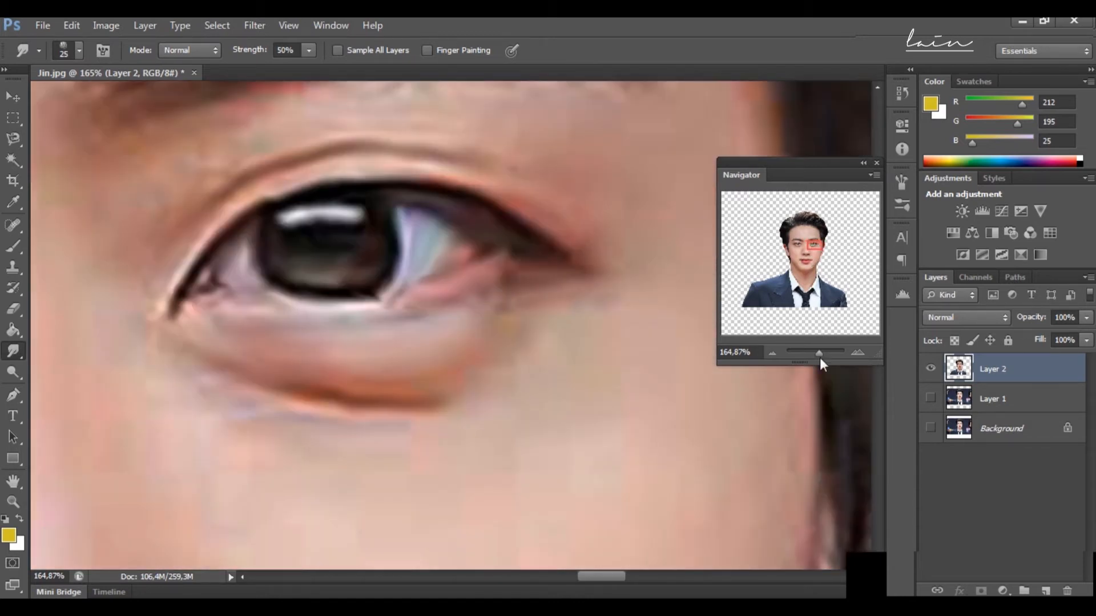
drag(812, 353, 814, 353)
drag(814, 245, 814, 243)
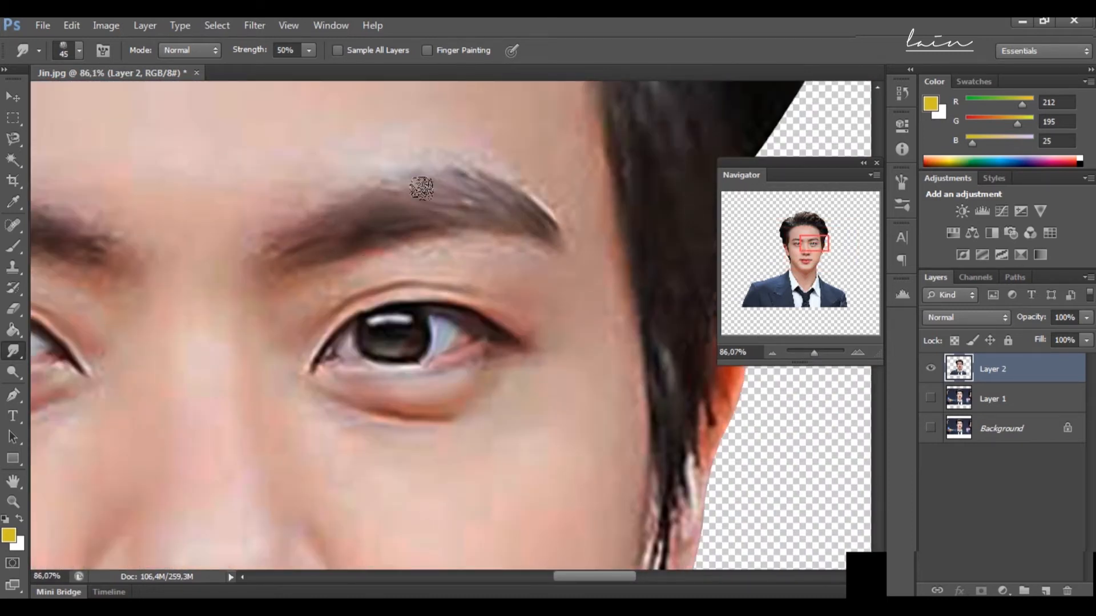
mouse_move(820, 237)
mouse_down()
mouse_move(776, 240)
mouse_move(805, 238)
mouse_up()
scroll(316, 248, up, 2)
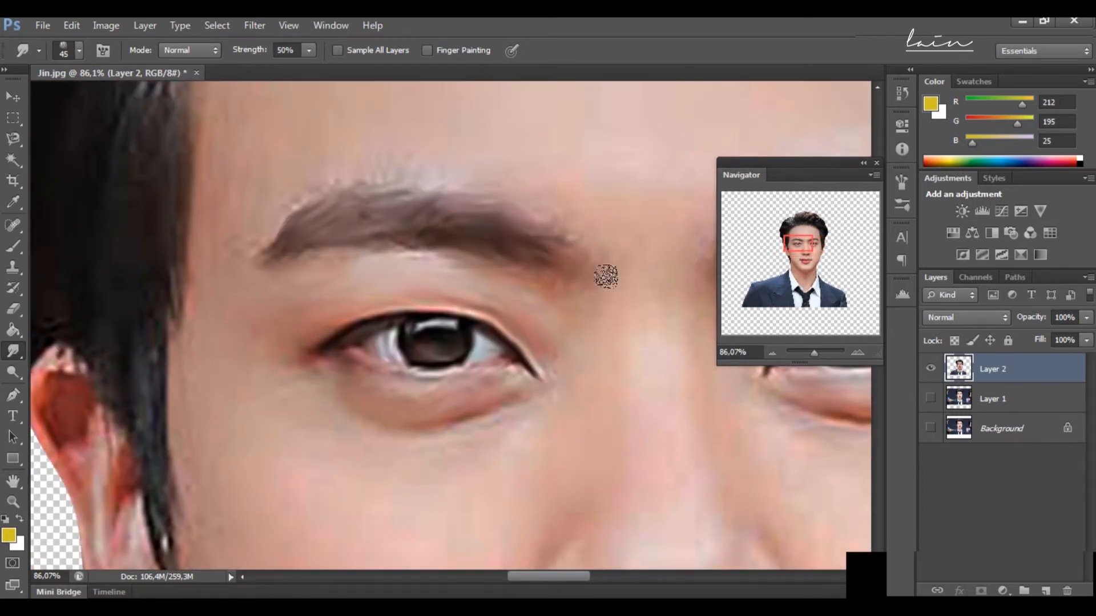
Step: Smudge the nostrils with a 30 px brush and the lips and mouth corners with a 40 px brush
drag(801, 245, 817, 246)
scroll(448, 264, down, 7)
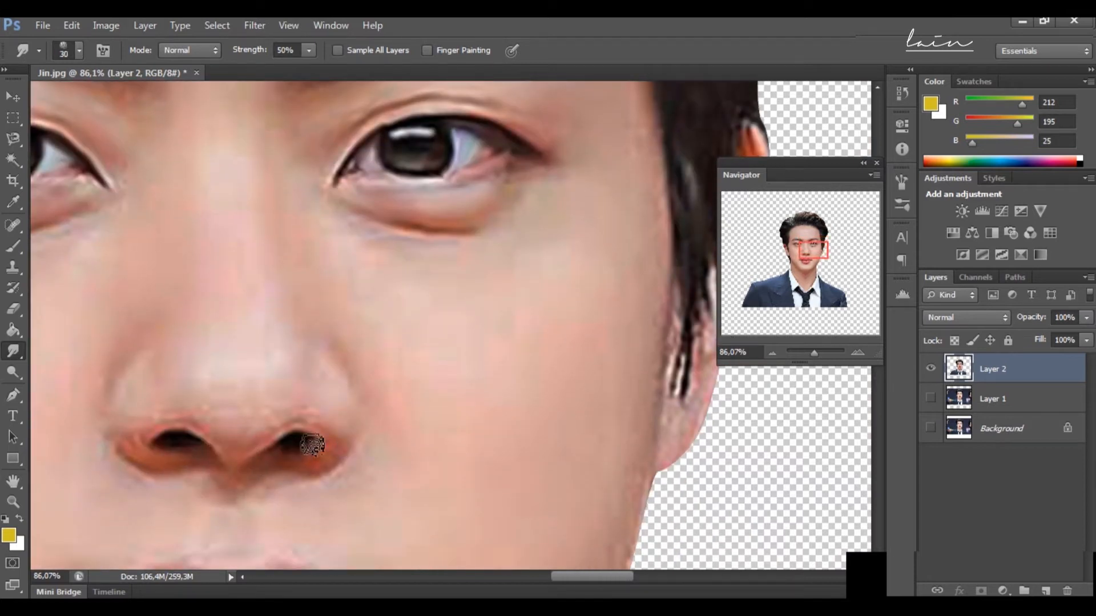
drag(813, 250, 805, 261)
key(])
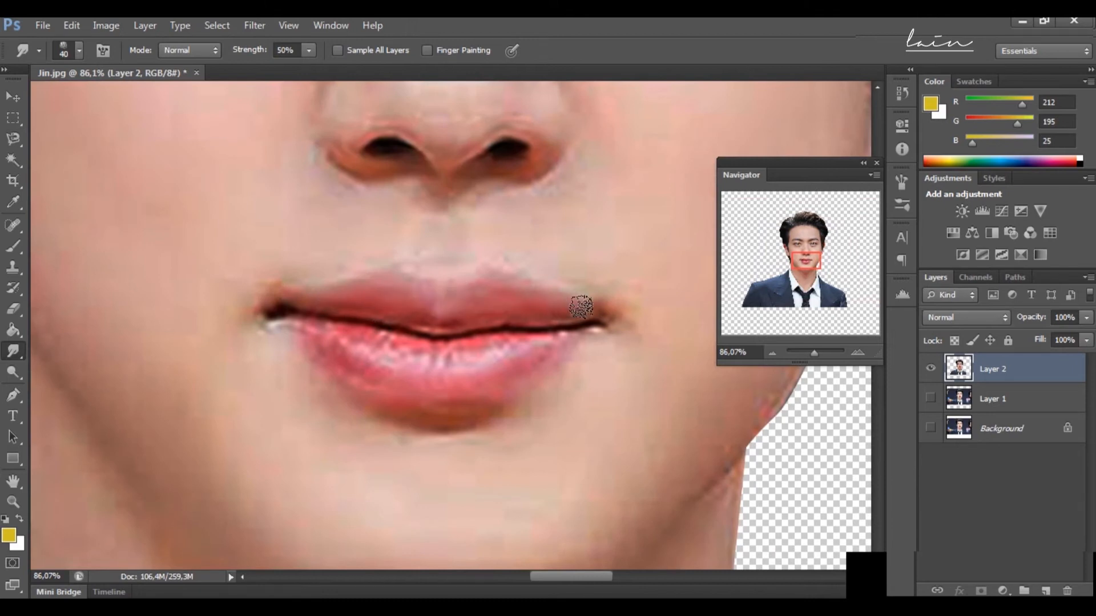
mouse_move(282, 316)
mouse_down()
mouse_move(535, 327)
mouse_move(407, 364)
mouse_move(337, 330)
mouse_move(436, 362)
mouse_move(509, 347)
mouse_move(411, 352)
mouse_move(541, 343)
mouse_move(476, 405)
mouse_up()
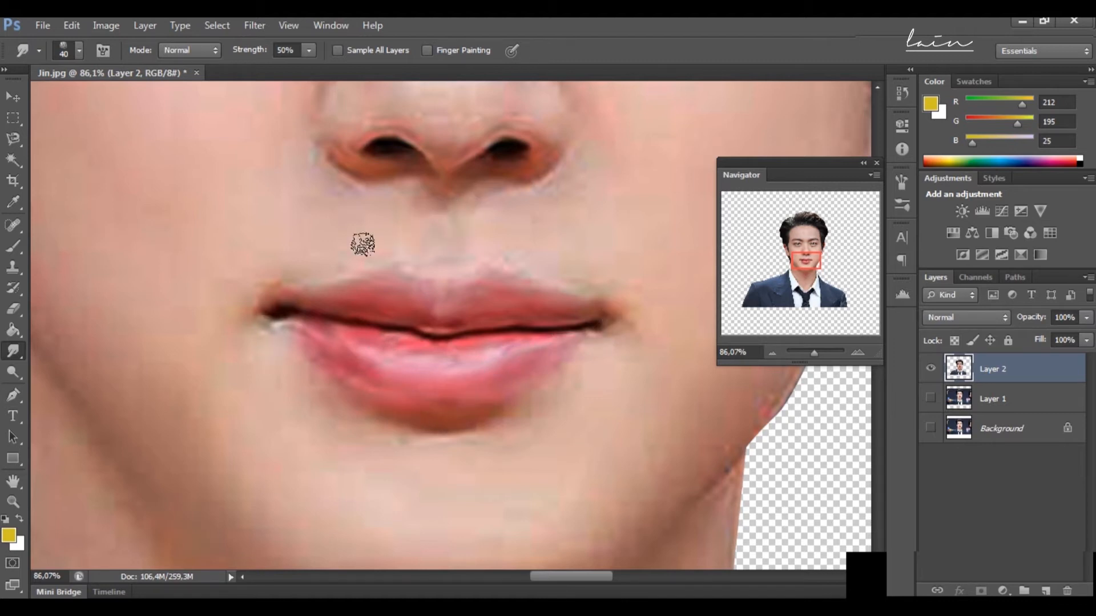
Step: Smooth the forehead skin above the eyebrows with an 80 px Smudge brush
drag(814, 353, 811, 353)
key(bracketright)
key(bracketright)
key(bracketright)
key(bracketright)
key(bracketright)
scroll(450, 282, up, 5)
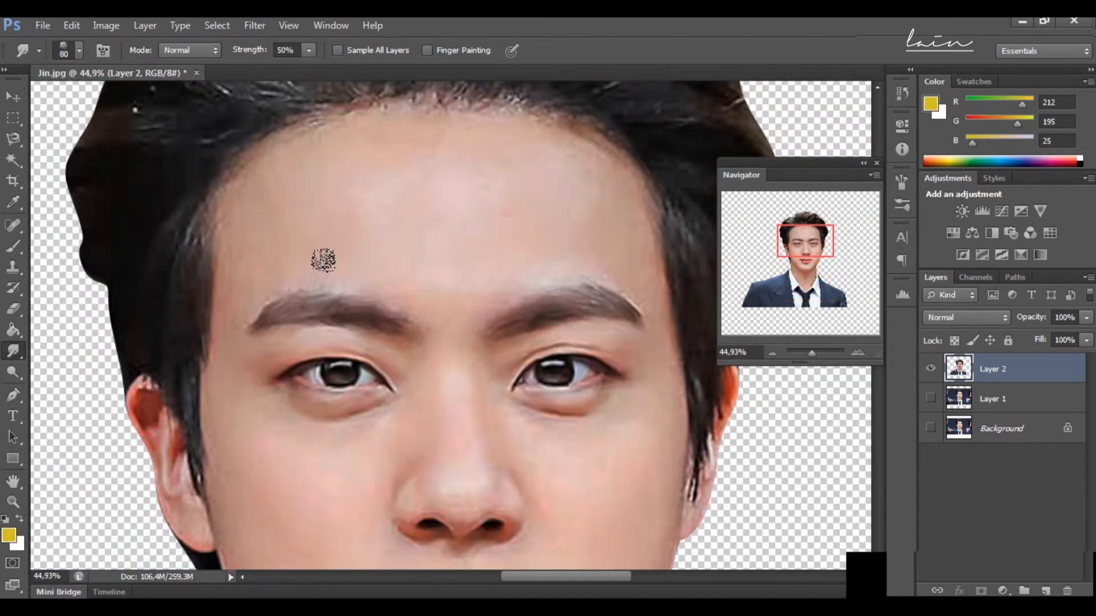
Step: Smooth the skin of the cheeks, nose sides and jaw edges with Smudge brushes of 60 to 125 px
scroll(392, 403, down, 3)
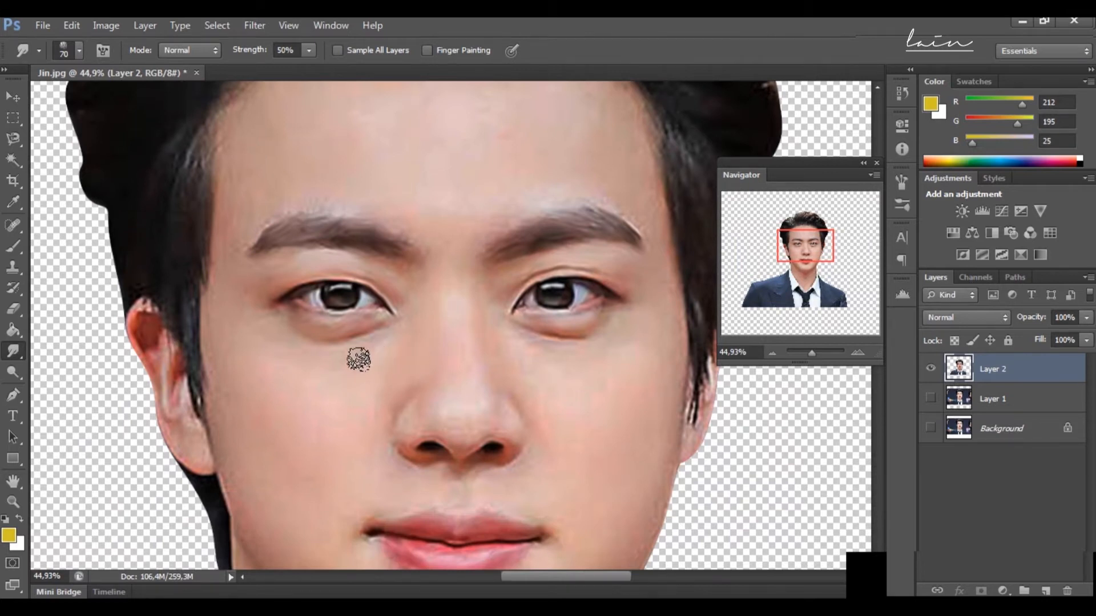
scroll(358, 360, down, 3)
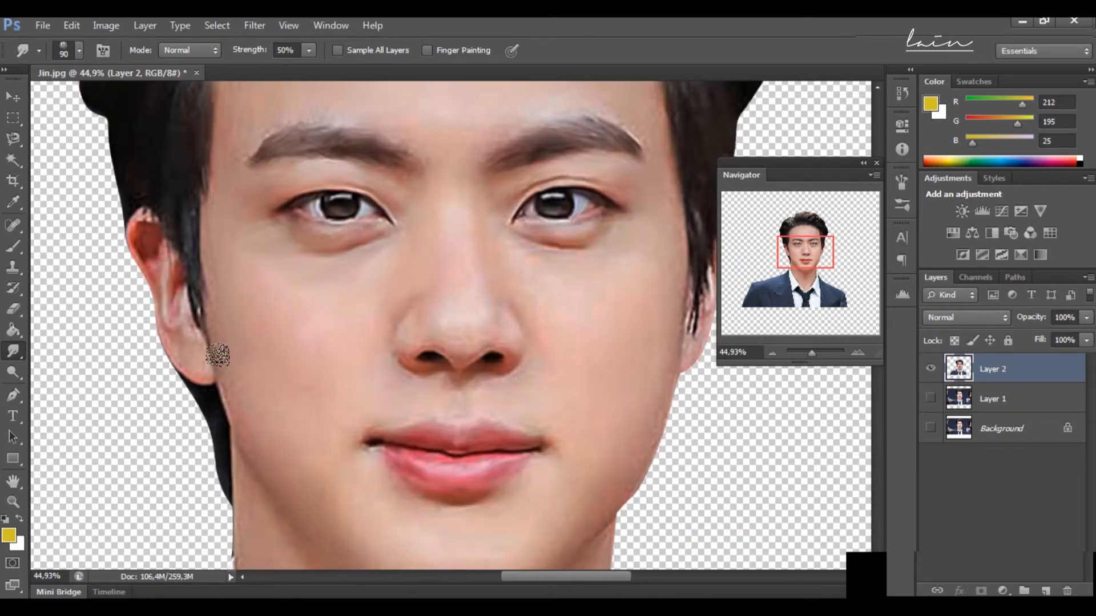
scroll(360, 301, down, 3)
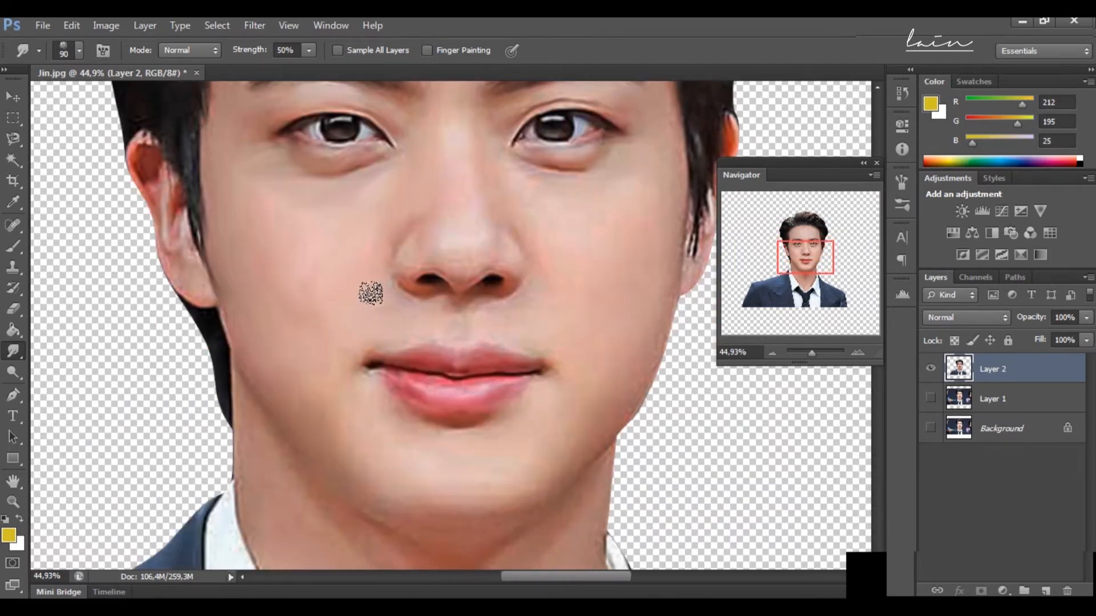
scroll(307, 256, up, 1)
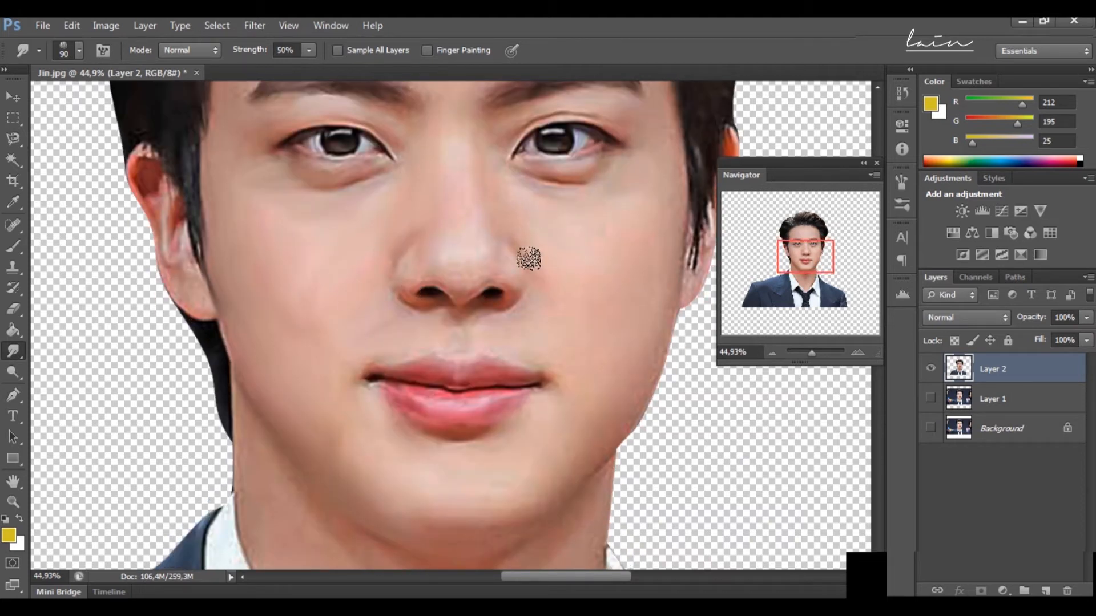
scroll(484, 224, up, 2)
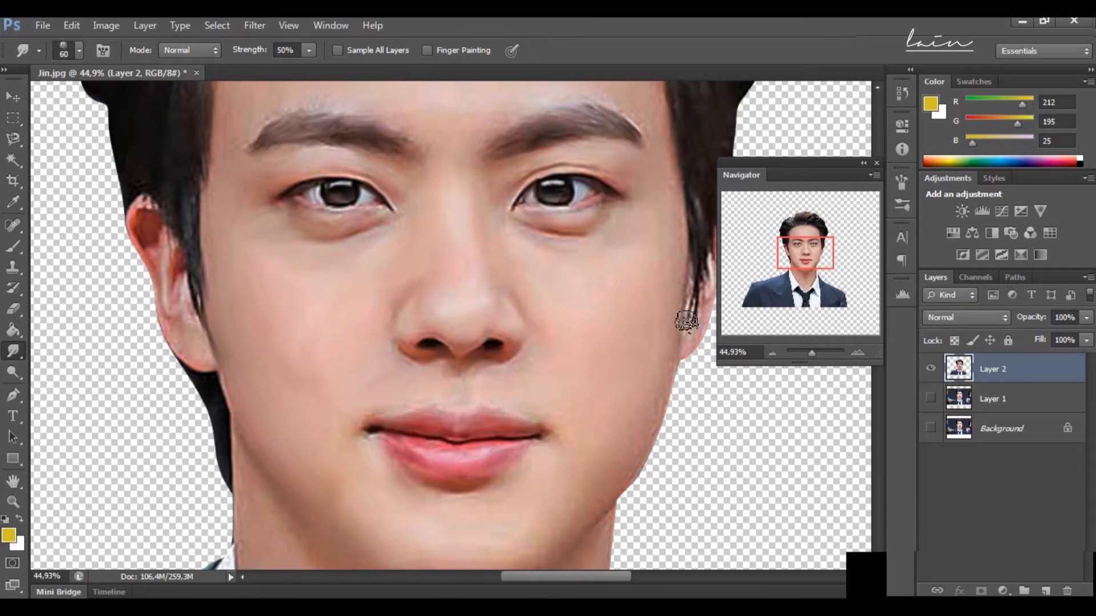
scroll(391, 369, down, 2)
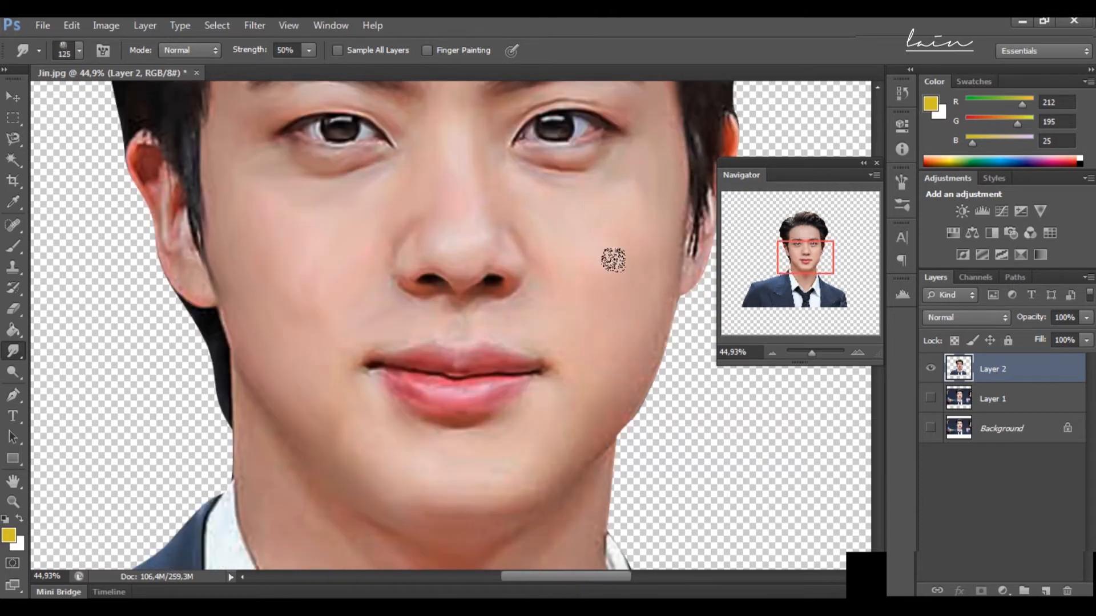
Step: Smooth the chin and neck skin down to the shirt collar with a 125 px Smudge brush
scroll(611, 371, down, 2)
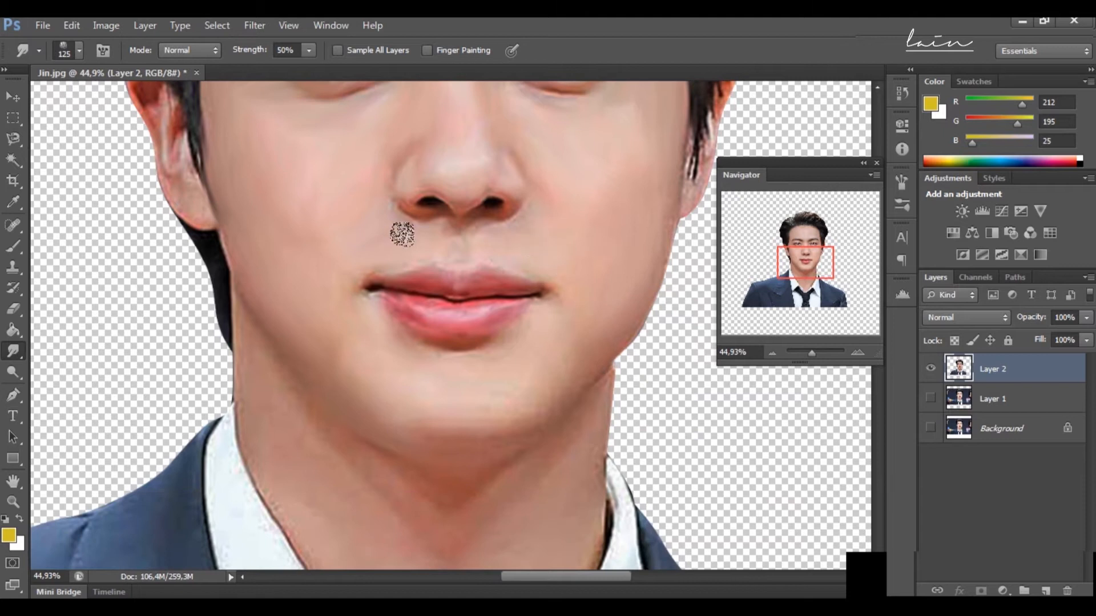
scroll(457, 348, down, 4)
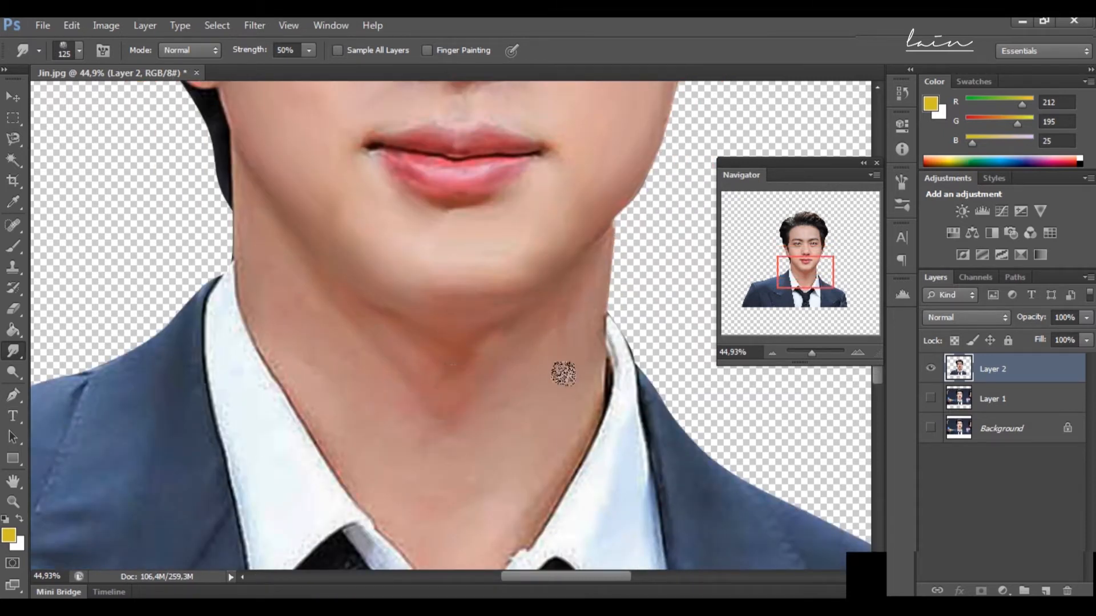
scroll(271, 303, down, 2)
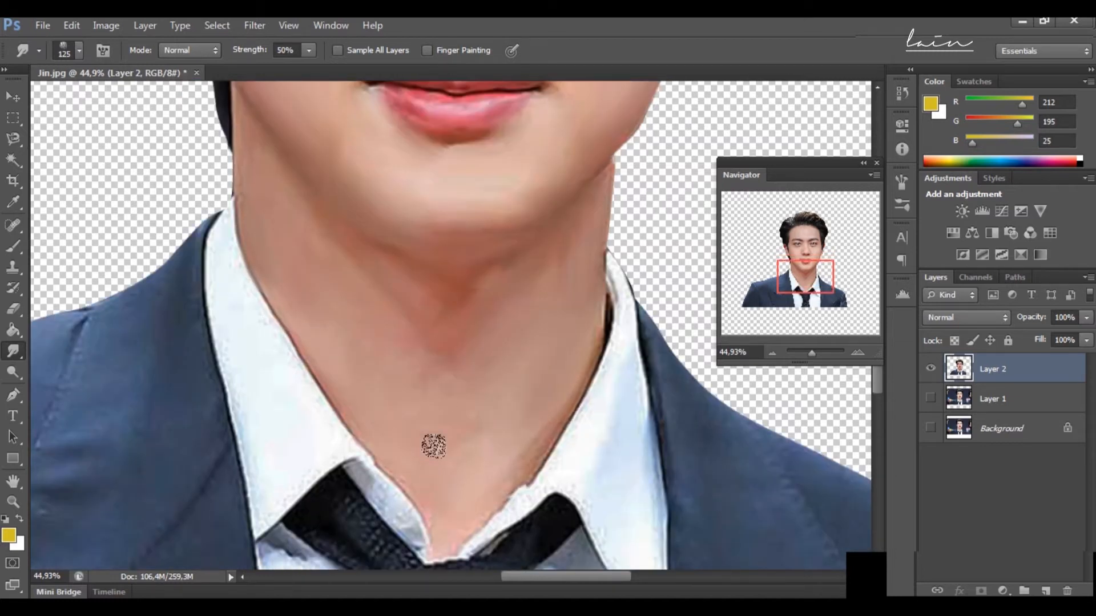
Step: Blend the forehead, hairline and dark hair on the image's left with a 125 px Smudge brush
scroll(527, 277, up, 20)
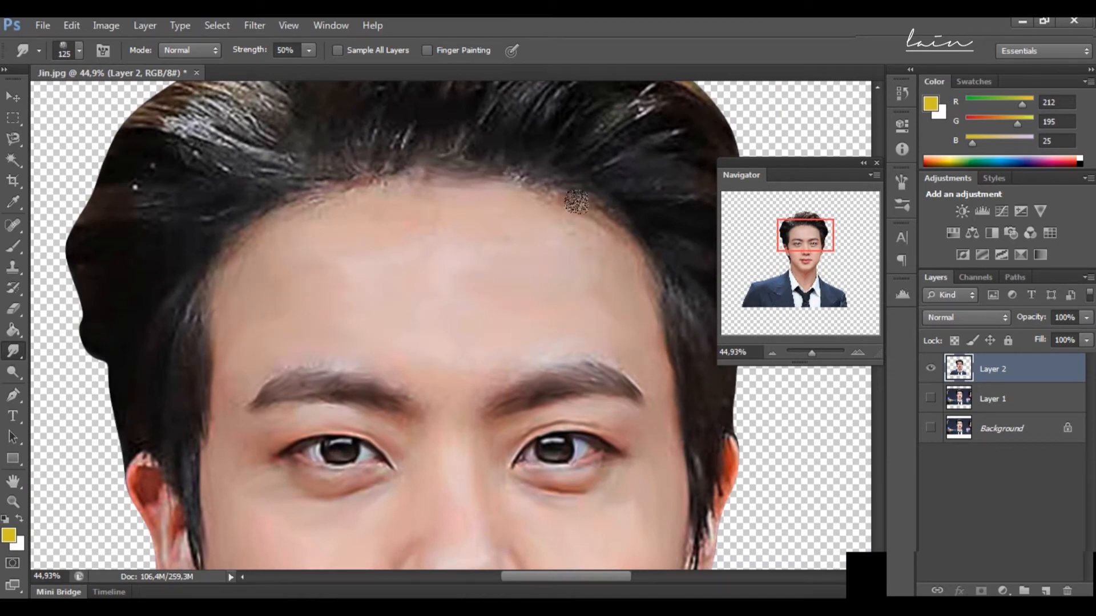
scroll(441, 258, up, 1)
scroll(202, 283, down, 2)
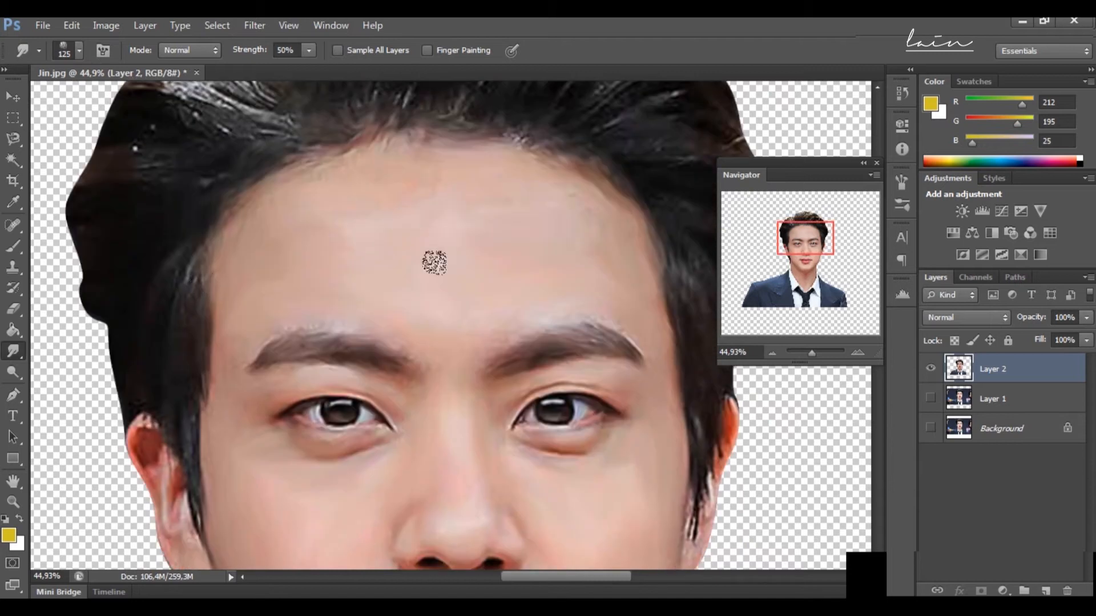
scroll(434, 262, up, 5)
mouse_move(385, 171)
mouse_down()
mouse_move(513, 189)
mouse_move(542, 228)
mouse_move(465, 262)
mouse_move(244, 220)
mouse_move(205, 239)
mouse_move(159, 226)
mouse_move(137, 285)
mouse_move(166, 327)
mouse_up()
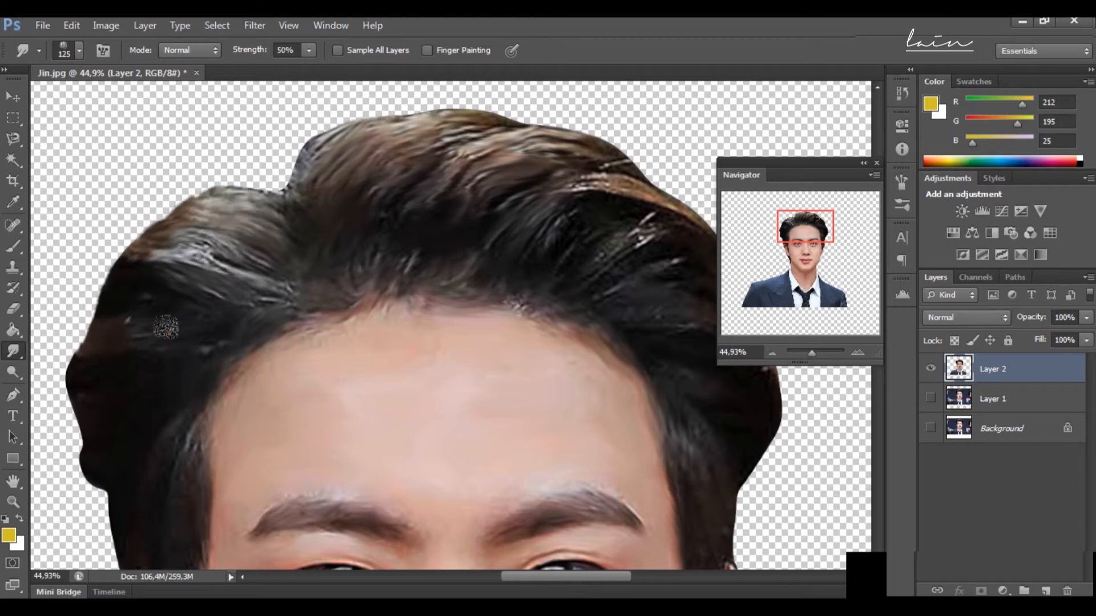
Step: Soften the skin around the inner eye corner on the image's left with a 60 px Smudge brush
scroll(165, 327, down, 2)
scroll(193, 456, down, 4)
key(bracketleft)
key(bracketleft)
key(bracketleft)
key(bracketleft)
scroll(119, 293, down, 2)
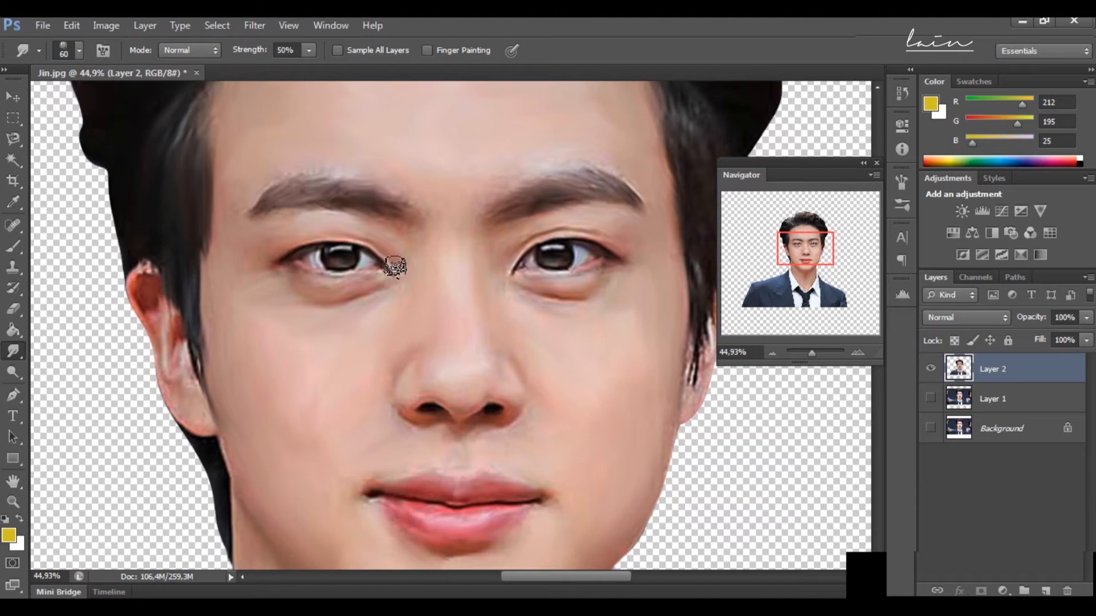
Step: Smudge the sideburn and side hair next to the ear on the image's left with a 50 px brush
scroll(234, 371, down, 2)
drag(811, 354, 813, 353)
drag(807, 254, 794, 254)
key(bracketleft)
mouse_move(261, 141)
mouse_down()
mouse_move(279, 206)
mouse_move(276, 289)
mouse_move(325, 374)
mouse_move(330, 354)
mouse_move(379, 433)
mouse_up()
scroll(381, 300, down, 2)
mouse_move(381, 300)
mouse_down()
mouse_move(367, 359)
mouse_move(331, 280)
mouse_move(359, 445)
mouse_up()
scroll(360, 445, up, 3)
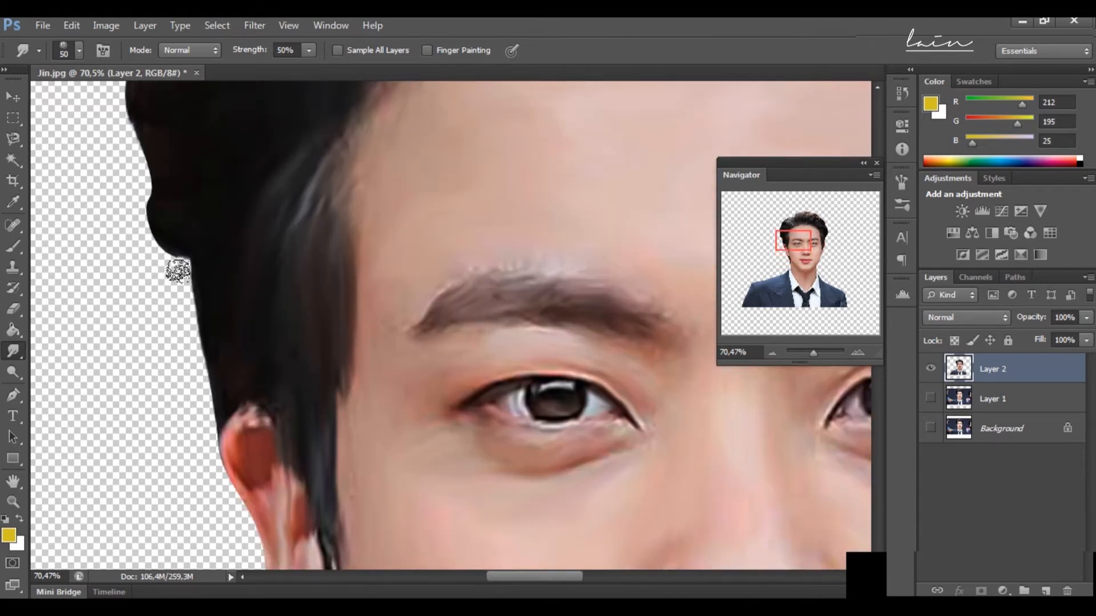
Step: Smudge the strands along the top of the hair with a 50 px brush
scroll(139, 259, up, 6)
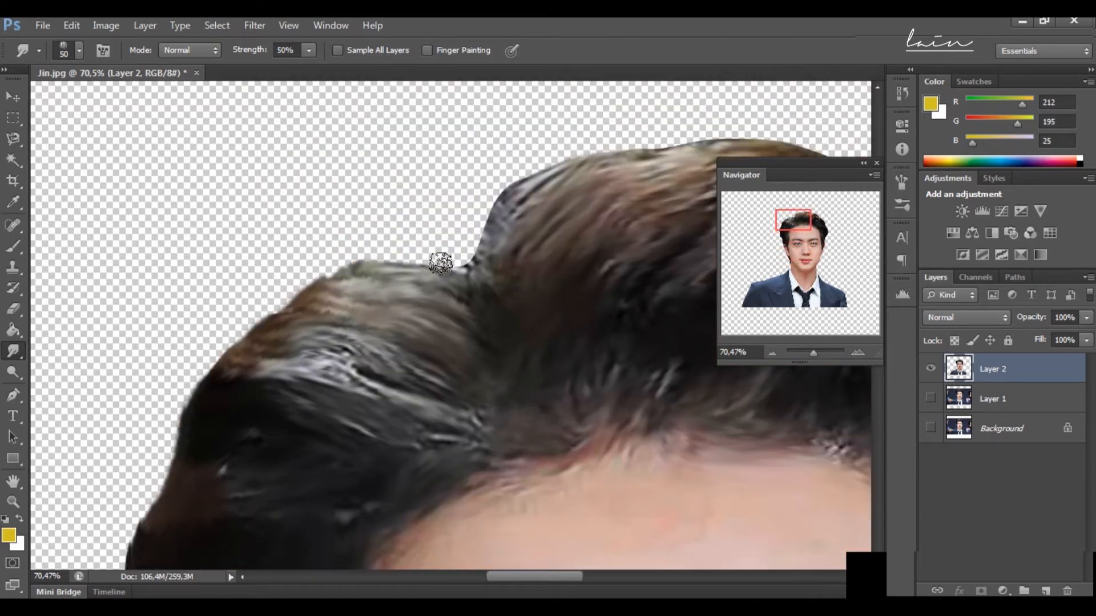
drag(440, 263, 479, 231)
click(808, 219)
mouse_move(155, 222)
mouse_down()
mouse_move(230, 177)
mouse_move(485, 174)
mouse_move(543, 190)
mouse_up()
Step: Smudge the dark hair strands above the forehead on the image's right with a 90 px brush
click(818, 226)
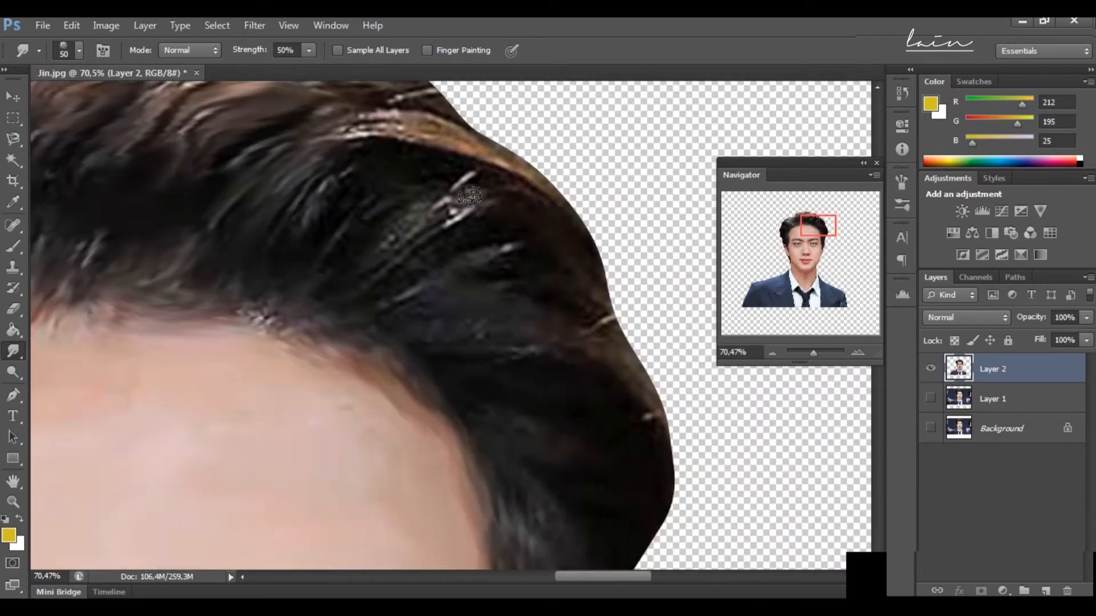
scroll(549, 296, up, 3)
scroll(549, 295, down, 1)
key(bracketright)
key(bracketright)
key(bracketright)
key(bracketright)
mouse_move(371, 231)
mouse_down()
mouse_move(451, 228)
mouse_move(413, 308)
mouse_move(458, 378)
mouse_up()
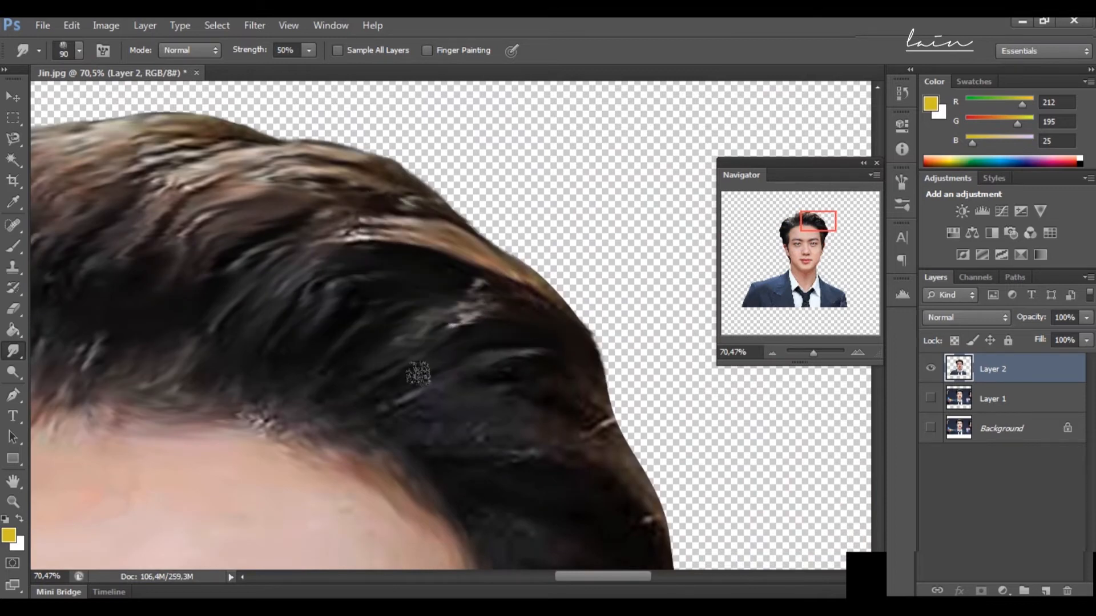
scroll(515, 357, down, 3)
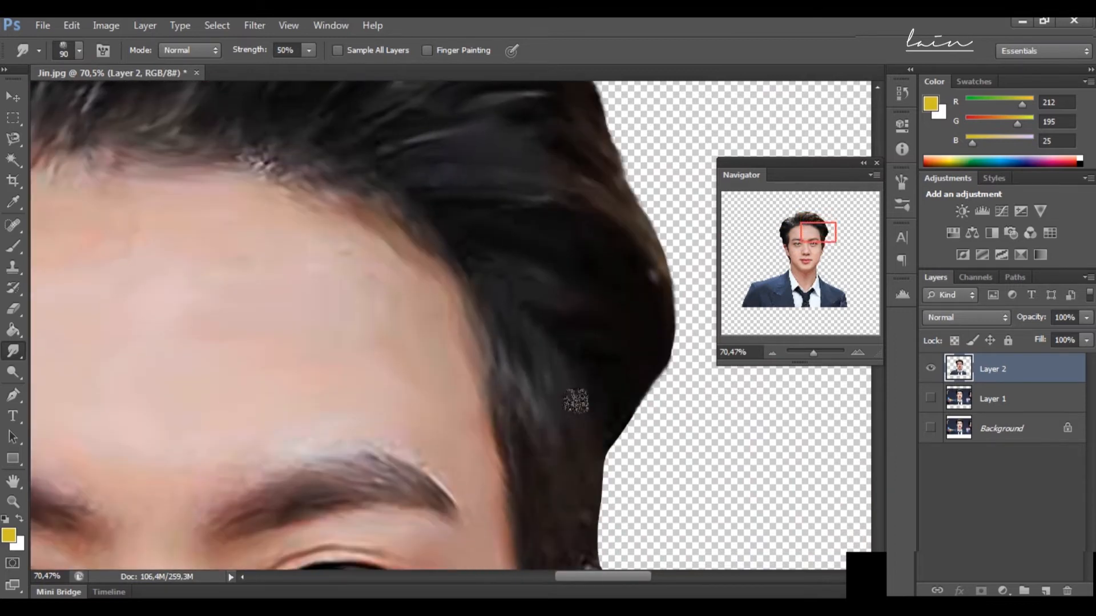
Step: Smudge the sideburn, ear and jaw edge on the image's right with a 45 px brush
scroll(571, 388, down, 7)
key(bracketleft)
key(bracketleft)
key(bracketleft)
key(bracketleft)
key(bracketleft)
drag(548, 388, 534, 498)
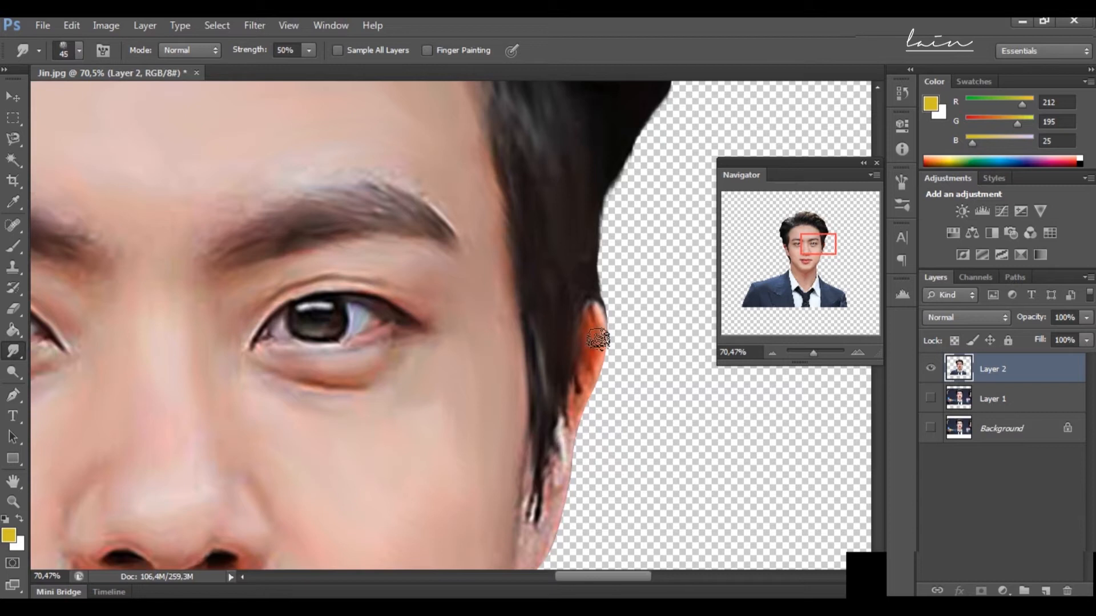
scroll(598, 339, down, 6)
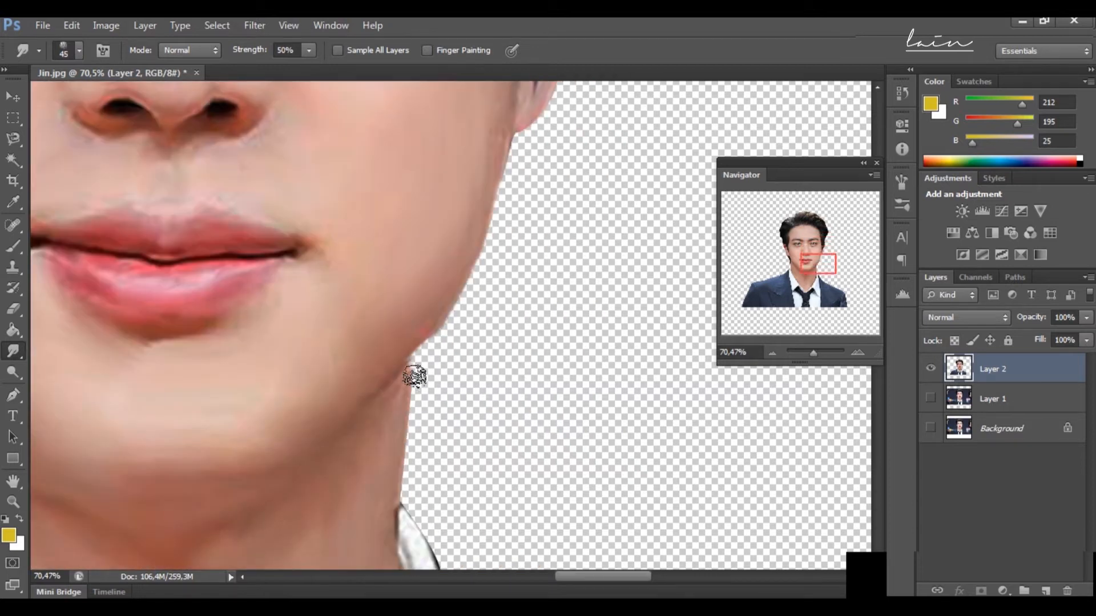
drag(427, 342, 424, 361)
Step: Smudge the white shirt collar and its edges on the image's left until the grainy texture is smooth
drag(814, 273, 800, 284)
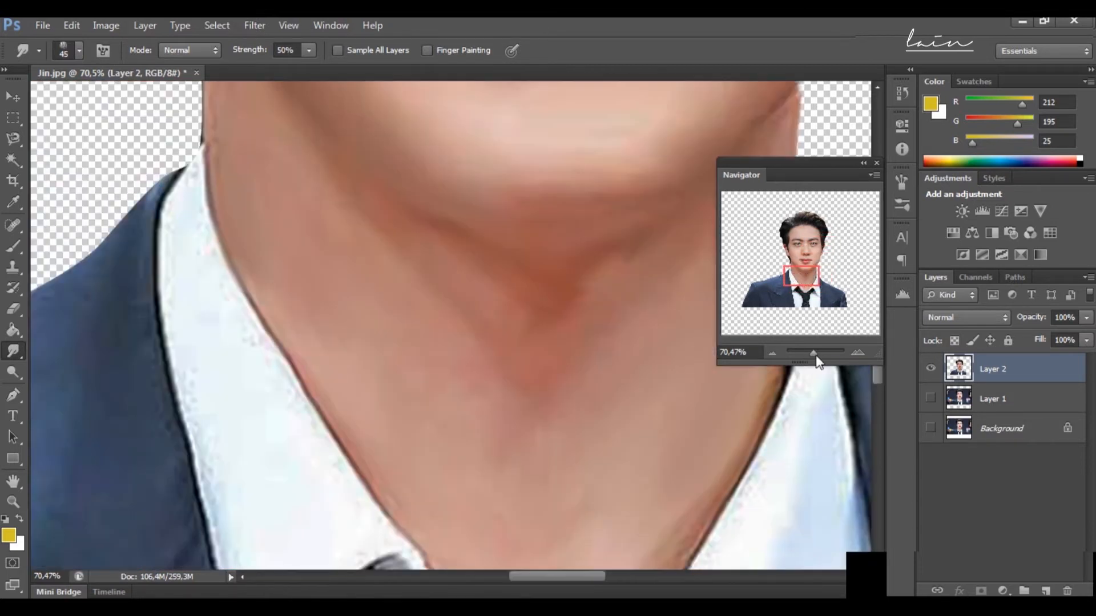
drag(813, 353, 808, 353)
drag(801, 291, 801, 278)
drag(808, 354, 813, 354)
drag(797, 258, 783, 276)
drag(678, 328, 710, 491)
drag(578, 219, 627, 489)
scroll(628, 489, down, 2)
drag(624, 431, 633, 470)
scroll(576, 140, up, 2)
scroll(618, 344, down, 2)
scroll(618, 344, down, 3)
scroll(618, 345, right, 3)
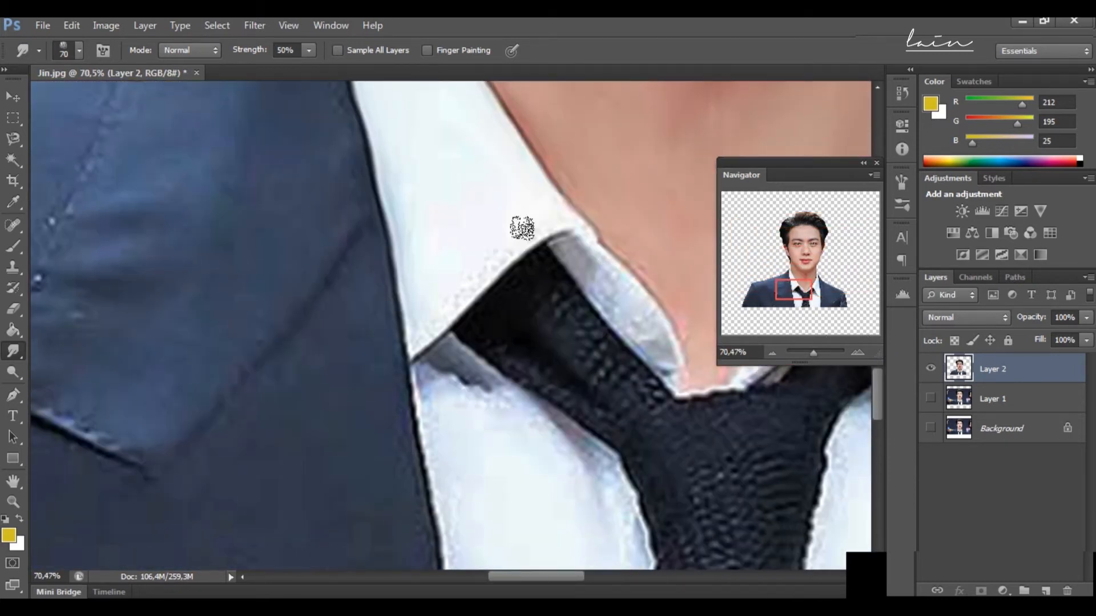
Step: Smudge the inner collar fold and the tie band on the image's left with a 70 px brush
drag(563, 245, 617, 321)
drag(606, 258, 669, 340)
drag(542, 179, 593, 230)
drag(552, 296, 626, 374)
drag(507, 353, 583, 397)
drag(531, 262, 494, 308)
Step: Smooth the shirt front between the jacket and tie on the image's left with a 70 px Smudge brush
mouse_move(454, 355)
mouse_down()
mouse_move(490, 389)
mouse_move(460, 426)
mouse_up()
drag(541, 413, 617, 474)
scroll(493, 343, down, 1)
scroll(424, 342, down, 1)
drag(410, 275, 480, 527)
scroll(607, 323, down, 1)
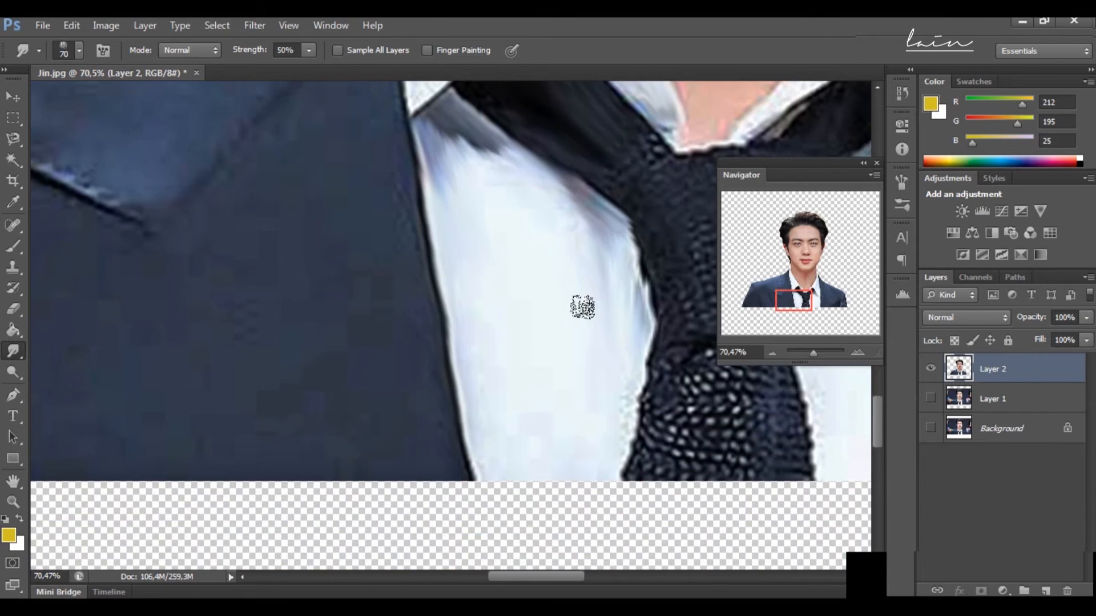
scroll(522, 411, up, 1)
Step: Smudge away the woven texture of the tie knot with a 70 px brush
drag(783, 301, 796, 292)
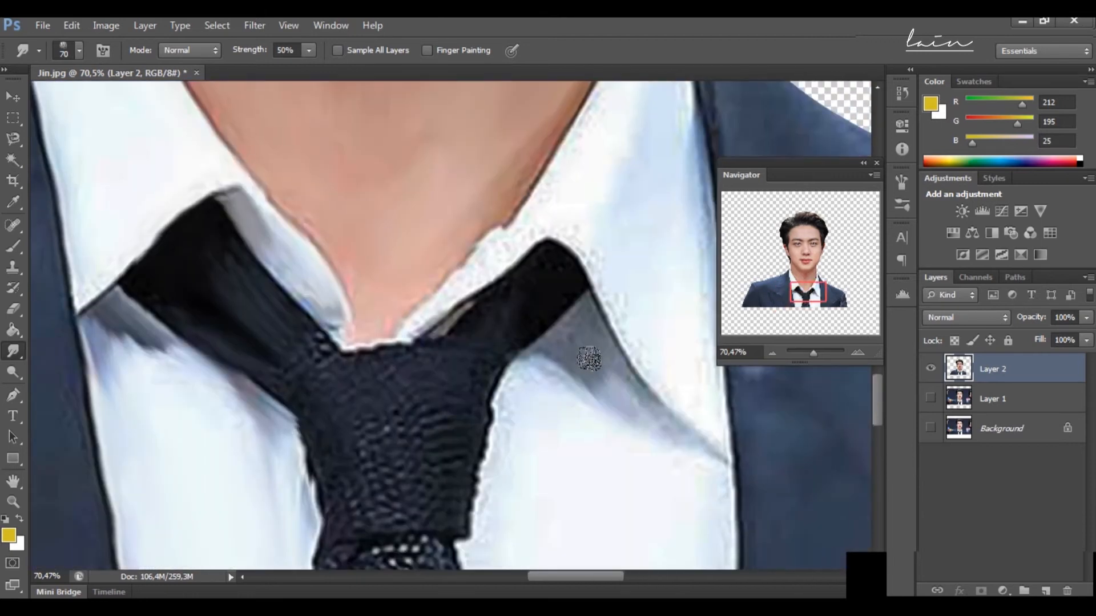
mouse_move(292, 362)
mouse_down()
mouse_move(370, 467)
mouse_move(440, 416)
mouse_up()
scroll(423, 422, down, 3)
mouse_move(380, 432)
mouse_down()
mouse_move(398, 370)
mouse_move(378, 348)
mouse_up()
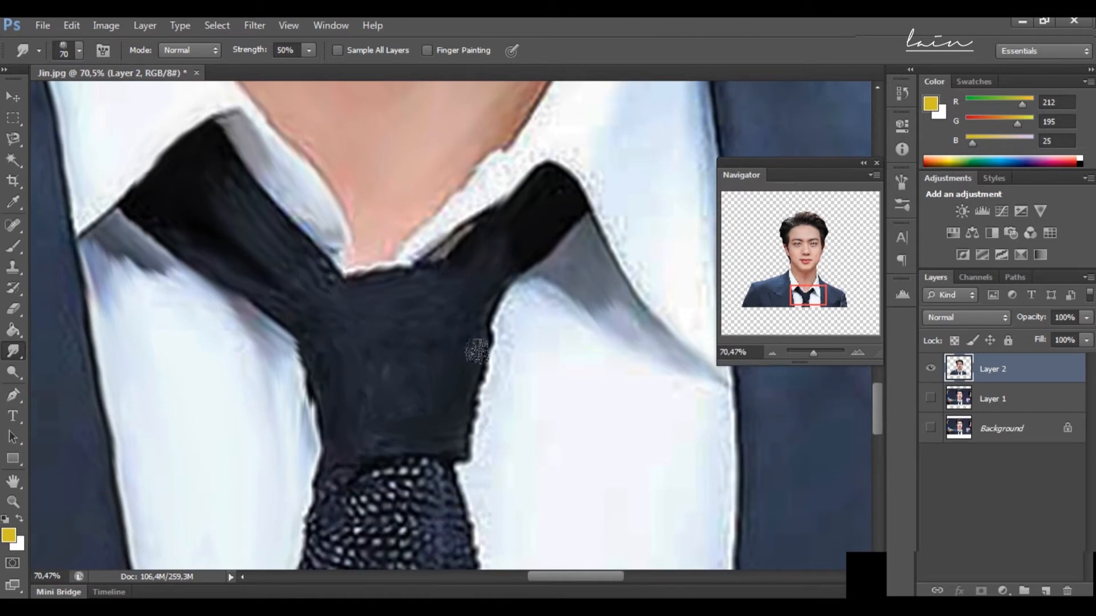
Step: Smudge the collar edge along the neck with a 45 px brush and the collar surface on the image's right with a 70 px brush
scroll(482, 171, up, 10)
key(bracketleft)
key(bracketleft)
key(bracketleft)
key(bracketleft)
key(bracketleft)
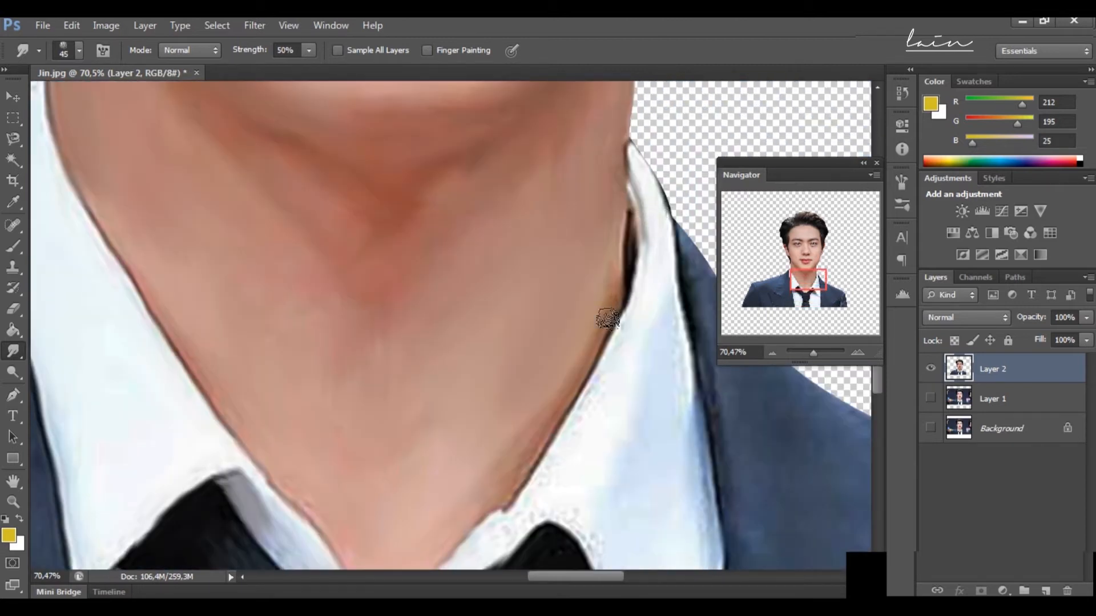
scroll(606, 313, down, 3)
scroll(602, 318, up, 1)
key(bracketright)
key(bracketright)
key(bracketright)
key(bracketright)
key(bracketright)
scroll(650, 397, up, 1)
scroll(693, 436, down, 3)
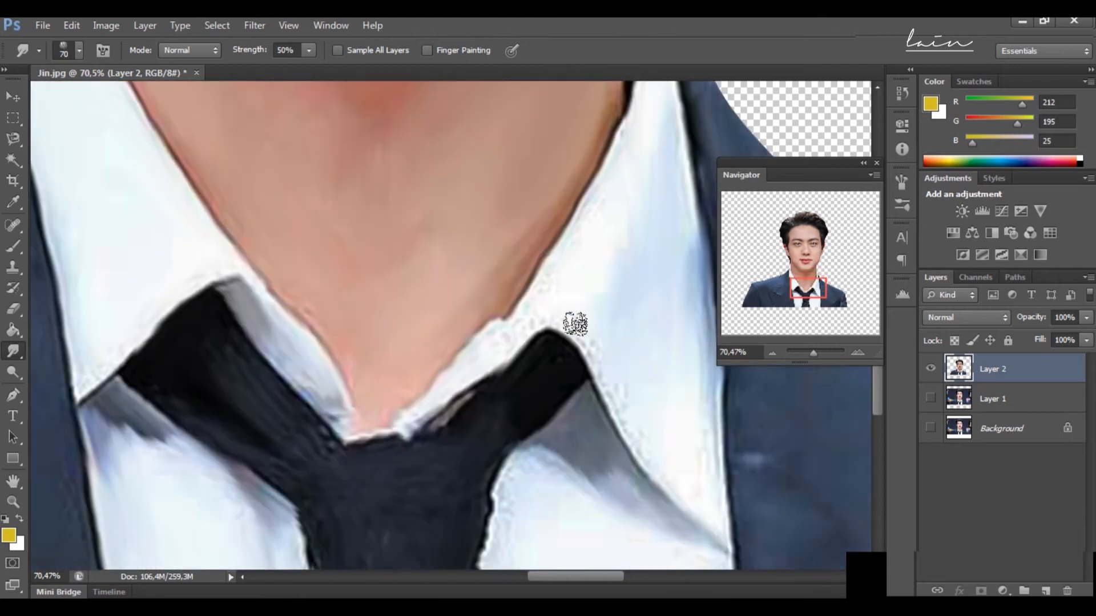
drag(575, 324, 659, 476)
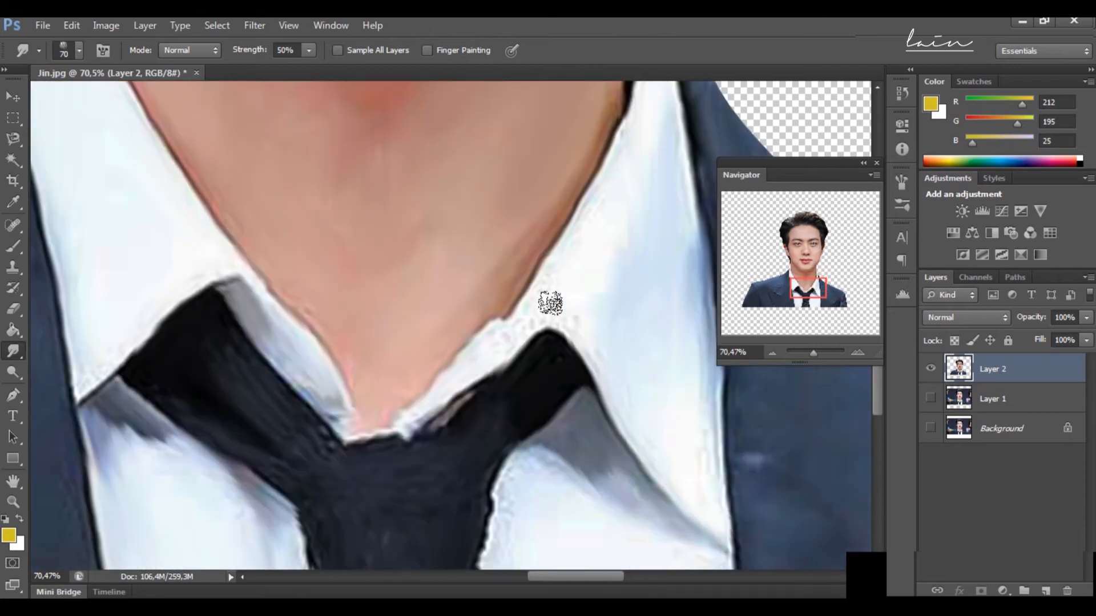
Step: Smudge the woven pattern of the tie's tail below the knot
scroll(523, 399, down, 3)
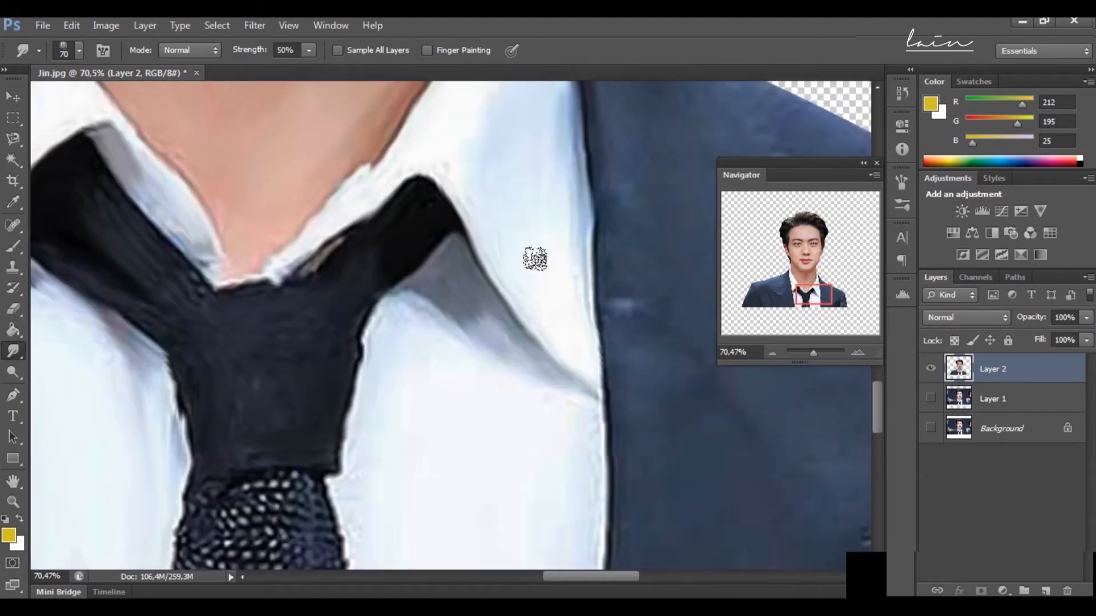
scroll(540, 276, down, 4)
mouse_move(302, 268)
mouse_down()
mouse_move(299, 347)
mouse_move(211, 300)
mouse_move(236, 354)
mouse_move(263, 357)
mouse_move(211, 360)
mouse_move(325, 365)
mouse_move(342, 376)
mouse_up()
Step: Smooth the jacket's shoulder, lapel and lapel edge on the image's right with a 100 px Smudge brush
drag(815, 305, 824, 293)
key(bracketright)
key(bracketright)
key(bracketright)
key(bracketright)
key(bracketright)
click(809, 353)
click(811, 354)
key(bracketleft)
key(bracketleft)
drag(526, 269, 631, 318)
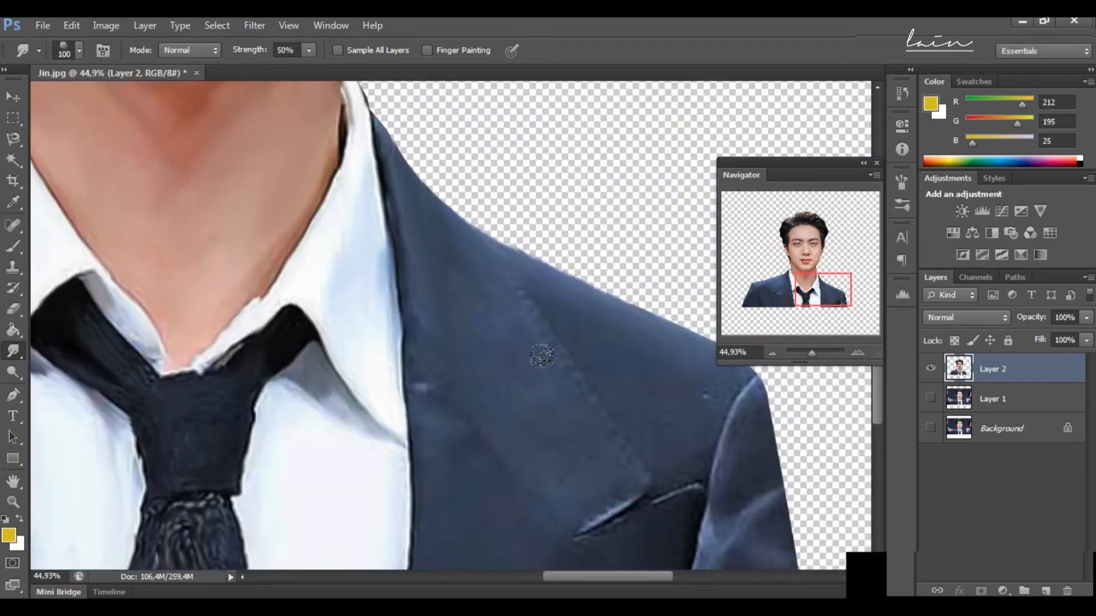
scroll(421, 406, down, 2)
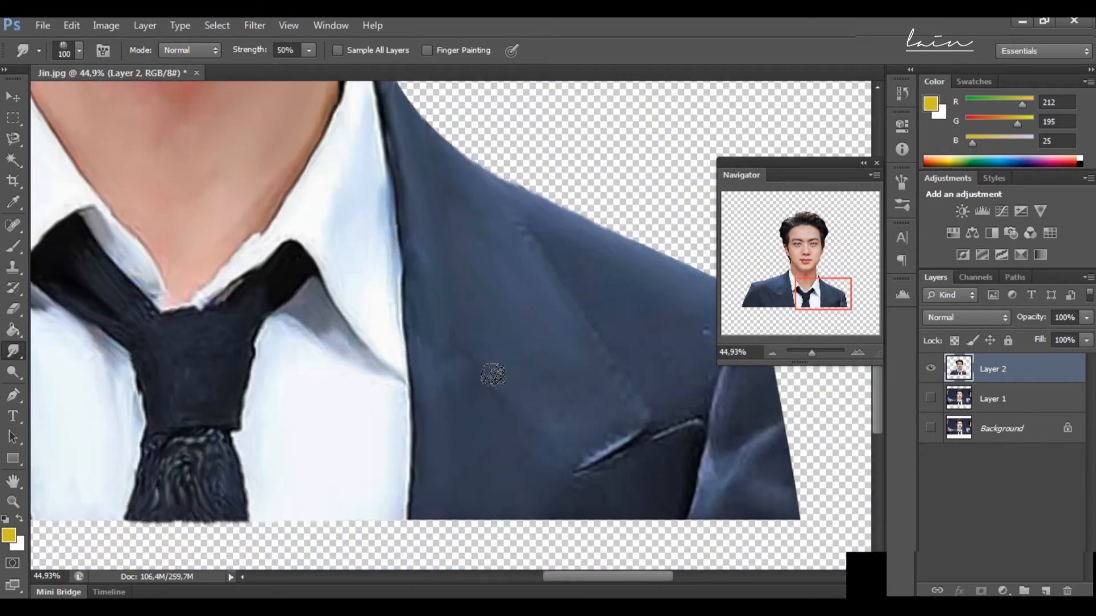
mouse_move(562, 263)
mouse_down()
mouse_move(624, 385)
mouse_move(578, 469)
mouse_up()
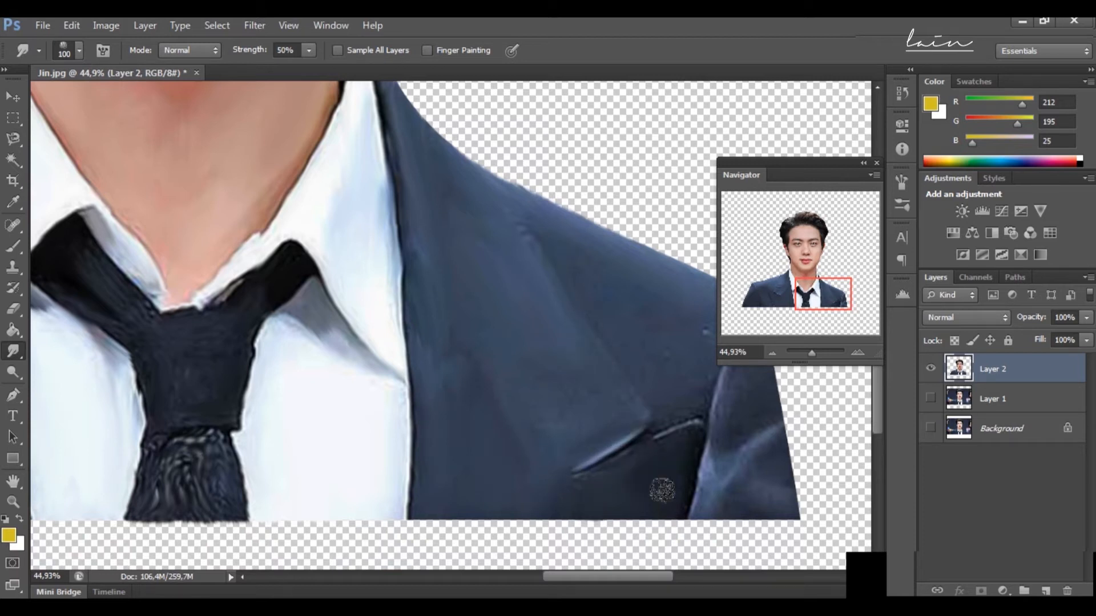
Step: Smudge the jacket sleeve and its seam on the image's right
scroll(677, 447, up, 3)
scroll(738, 490, down, 4)
drag(699, 438, 741, 492)
scroll(748, 487, up, 3)
drag(764, 405, 775, 507)
scroll(767, 502, down, 2)
scroll(758, 484, up, 2)
Step: Smooth the jacket's front panel below the lapel on the image's left with a 150 px Smudge brush
scroll(516, 215, left, 5)
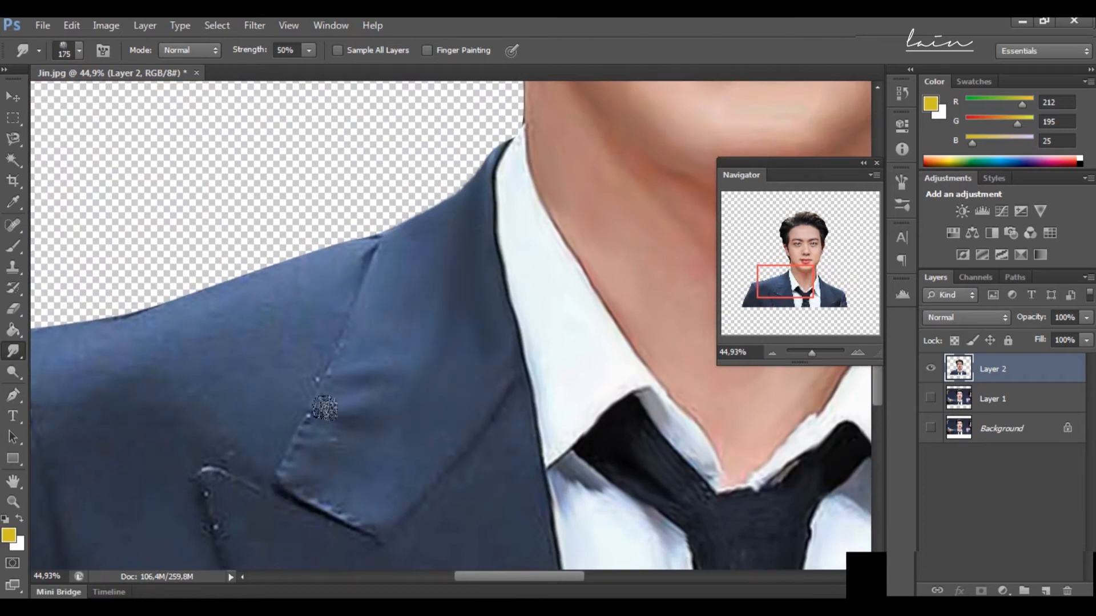
scroll(439, 434, down, 2)
key(bracketleft)
key(bracketleft)
key(bracketleft)
scroll(514, 445, down, 4)
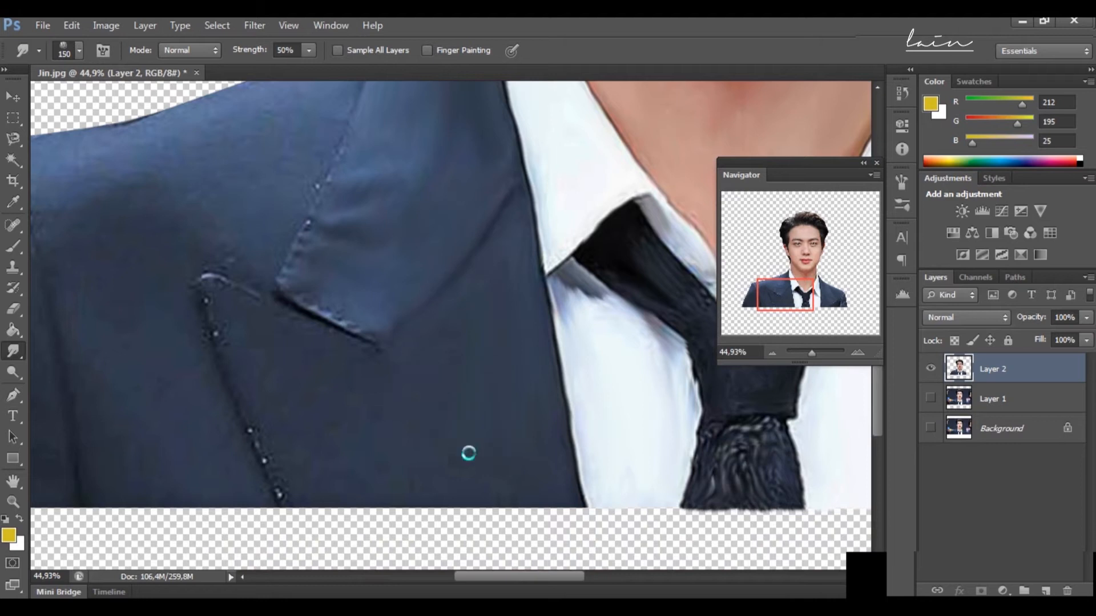
Step: Smudge the stitched lapel edges and the speckled front seam on the image's left with a 90 px brush
drag(287, 296, 371, 340)
scroll(308, 262, up, 2)
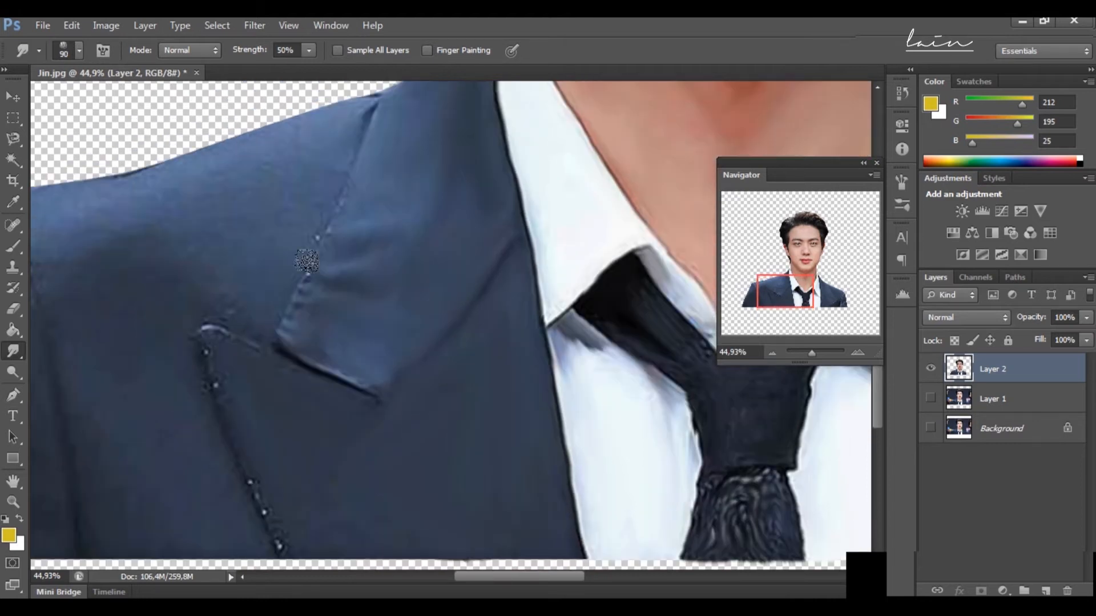
drag(309, 262, 344, 192)
scroll(344, 192, up, 2)
scroll(362, 206, down, 3)
mouse_move(206, 308)
mouse_down()
mouse_move(232, 433)
mouse_move(277, 516)
mouse_up()
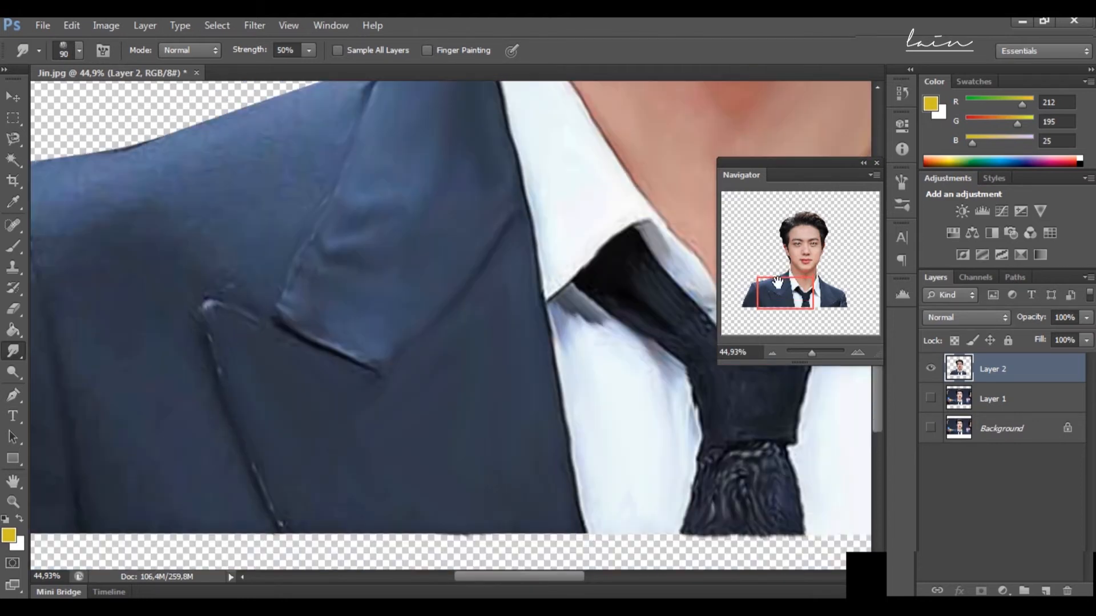
Step: Smooth the jacket's shoulder and sleeve on the image's left with a 150 px Smudge brush
drag(777, 281, 764, 278)
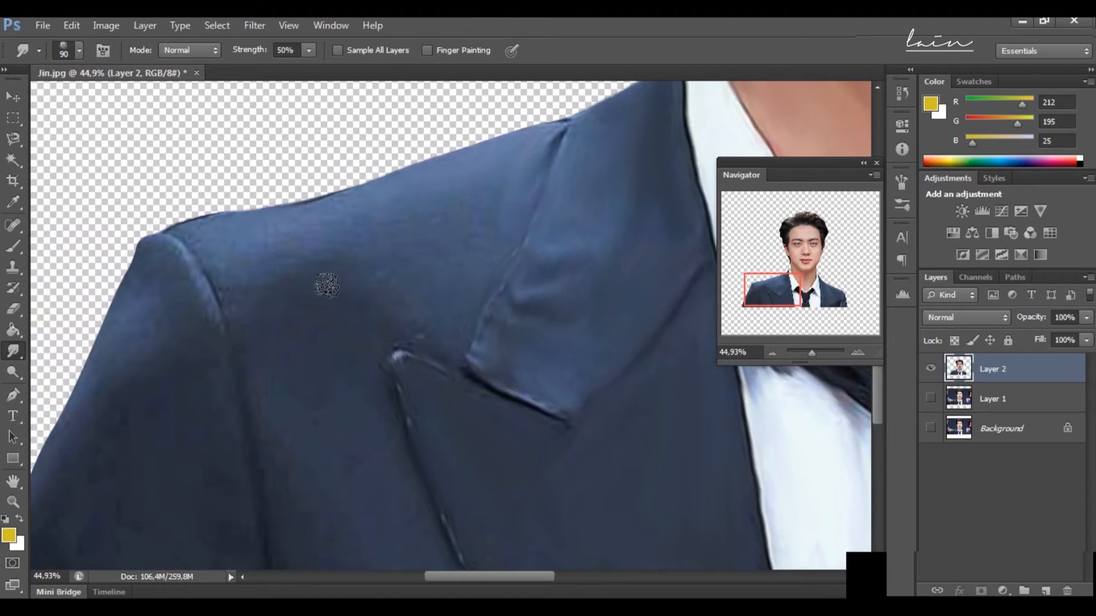
scroll(262, 392, down, 3)
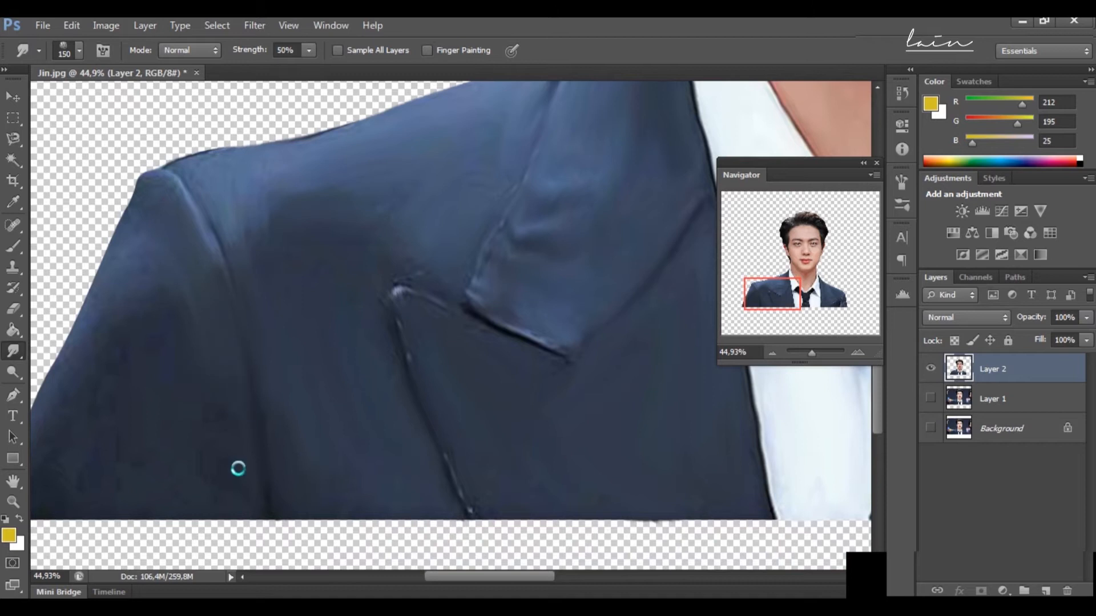
scroll(145, 326, left, 5)
scroll(232, 327, up, 2)
scroll(232, 328, down, 3)
mouse_move(178, 377)
mouse_down()
mouse_move(255, 207)
mouse_move(197, 411)
mouse_up()
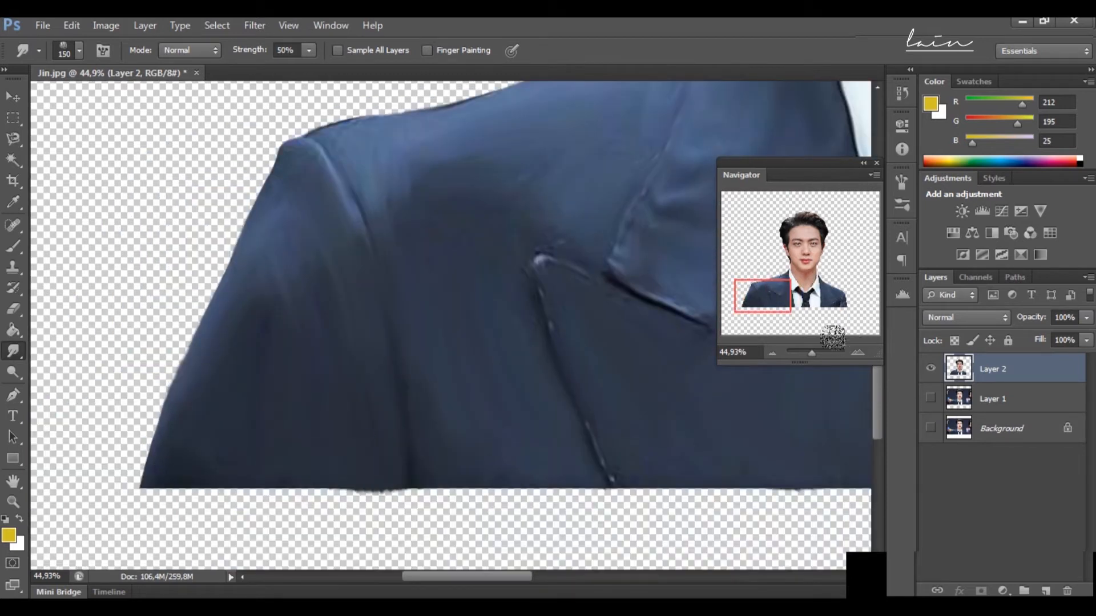
Step: Draw a rectangle shape of about 7194 × 6216 px covering the whole canvas, directly above the Background layer, and make it visible
drag(814, 358, 809, 361)
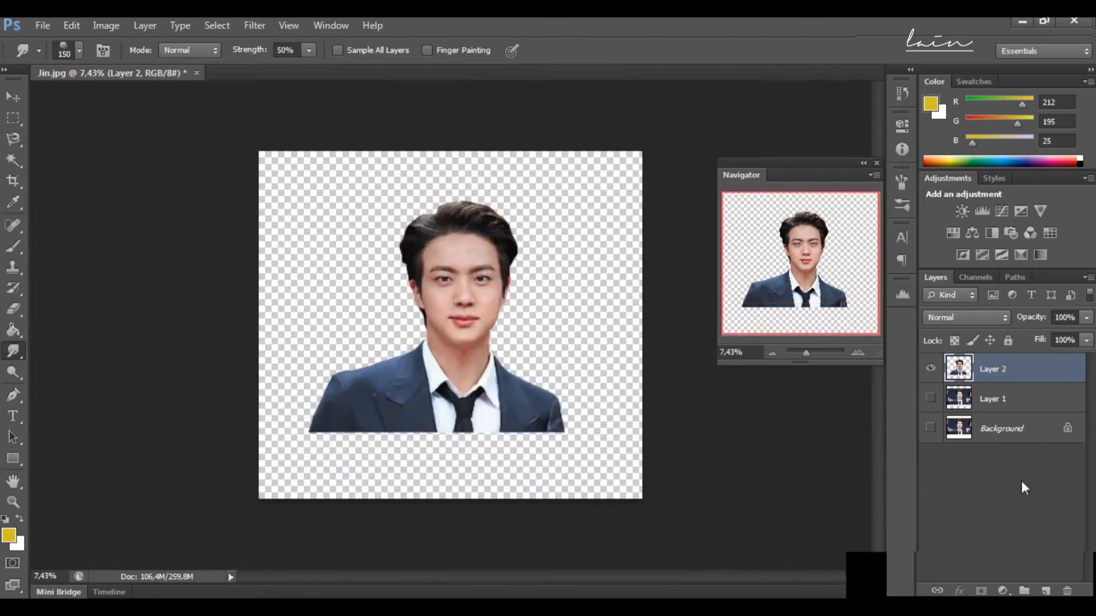
click(1005, 432)
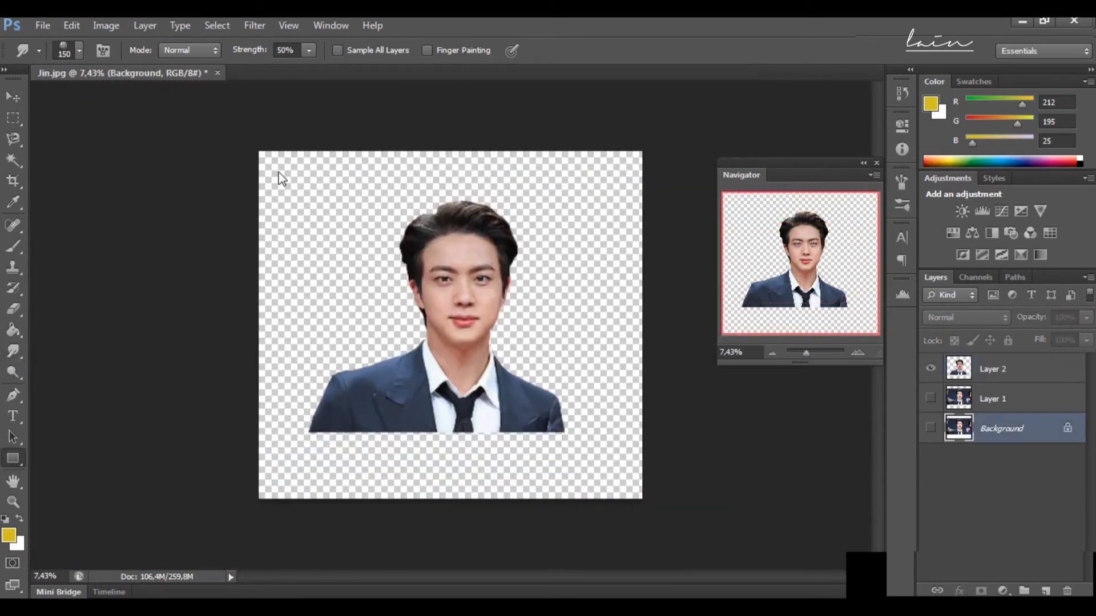
key(u)
drag(241, 142, 672, 515)
click(929, 429)
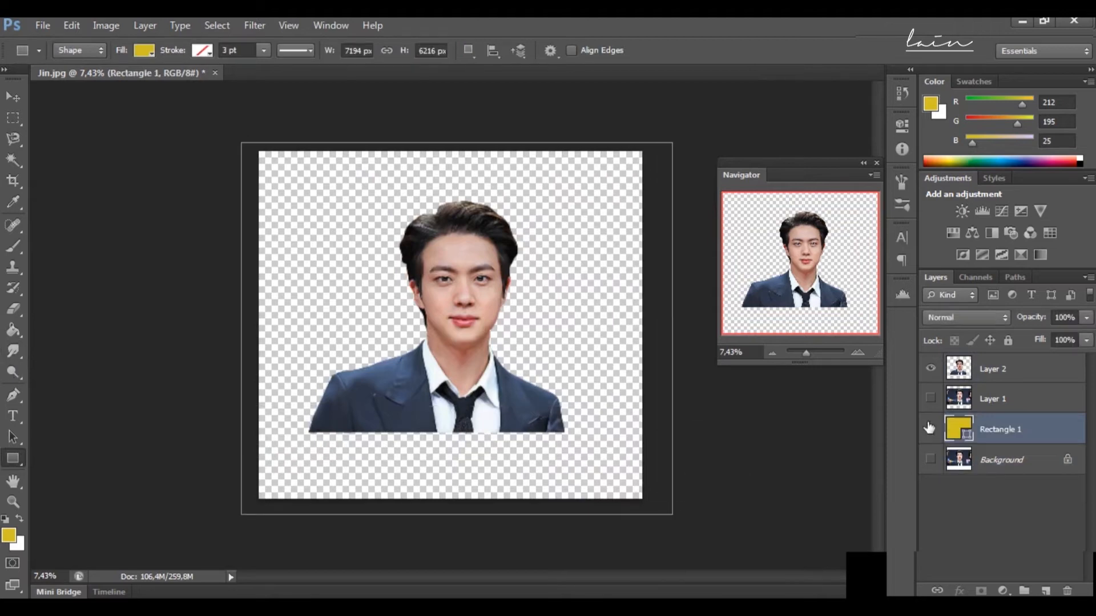
click(929, 429)
Step: Change the background rectangle's fill colour to white
double_click(957, 431)
drag(727, 57, 714, 51)
click(1067, 45)
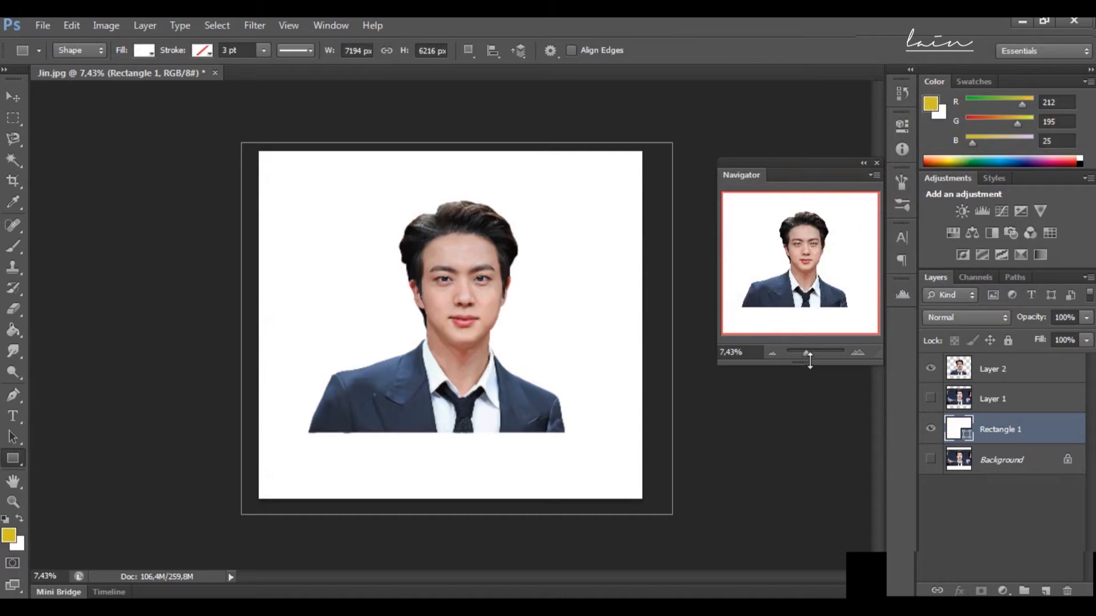
Step: Duplicate the smudged portrait on Layer 2 and hide the original layer
drag(806, 358, 810, 359)
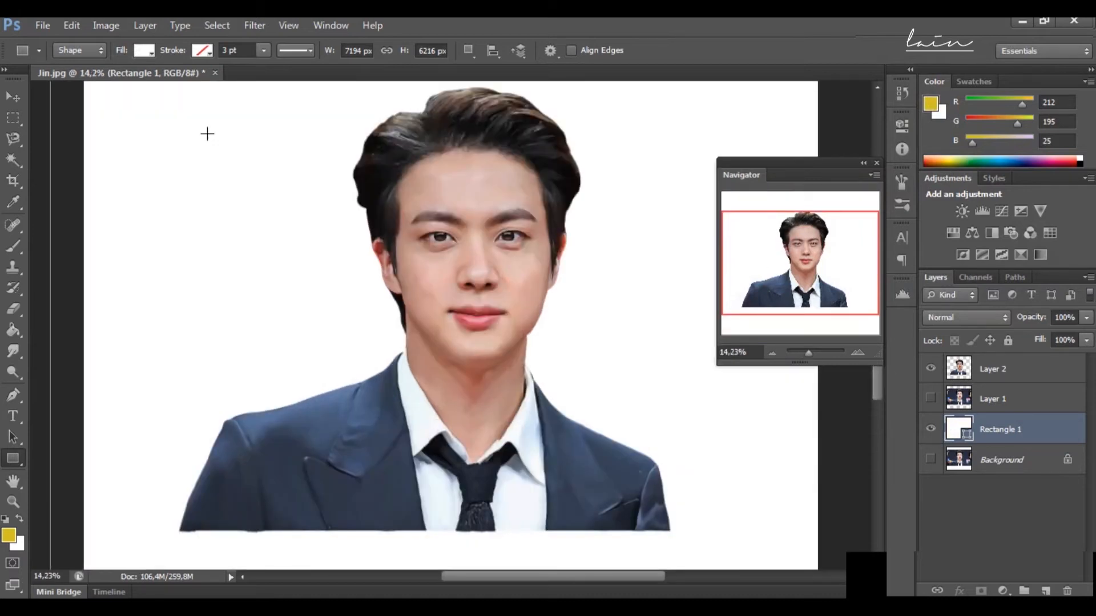
click(990, 370)
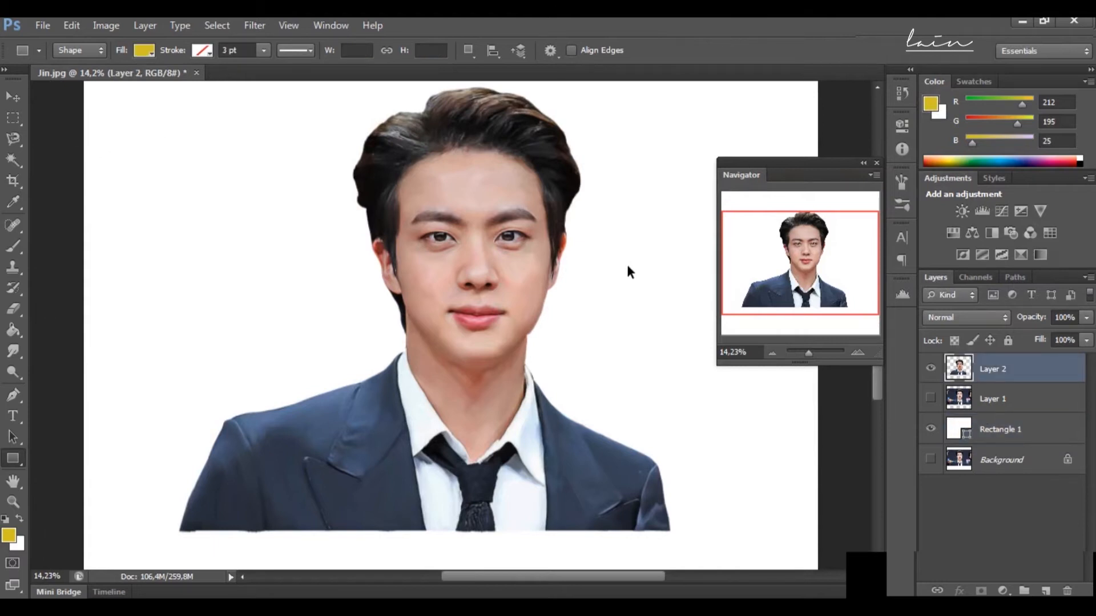
key(ctrl+j)
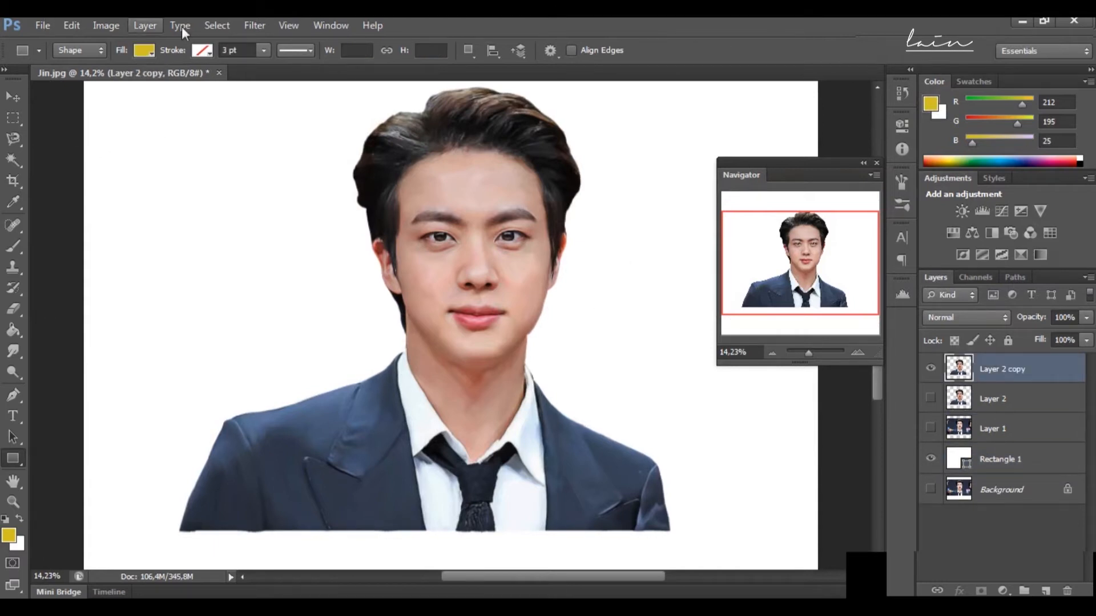
Step: Apply a Brightness/Contrast adjustment to the duplicated portrait with brightness 5 and contrast -5
click(98, 26)
mouse_move(155, 67)
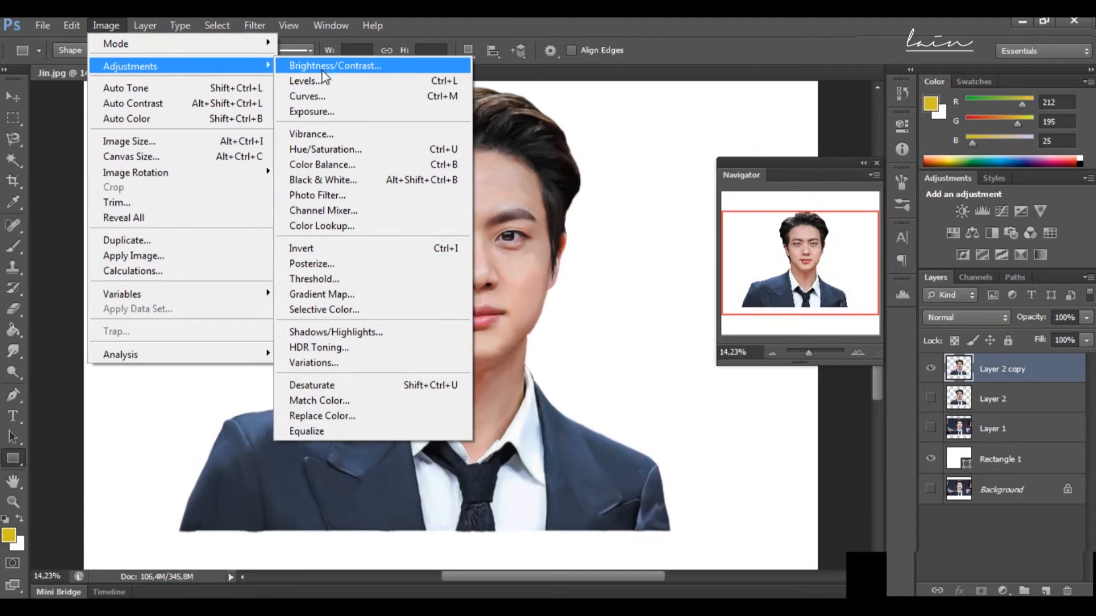
click(323, 69)
drag(830, 449, 795, 449)
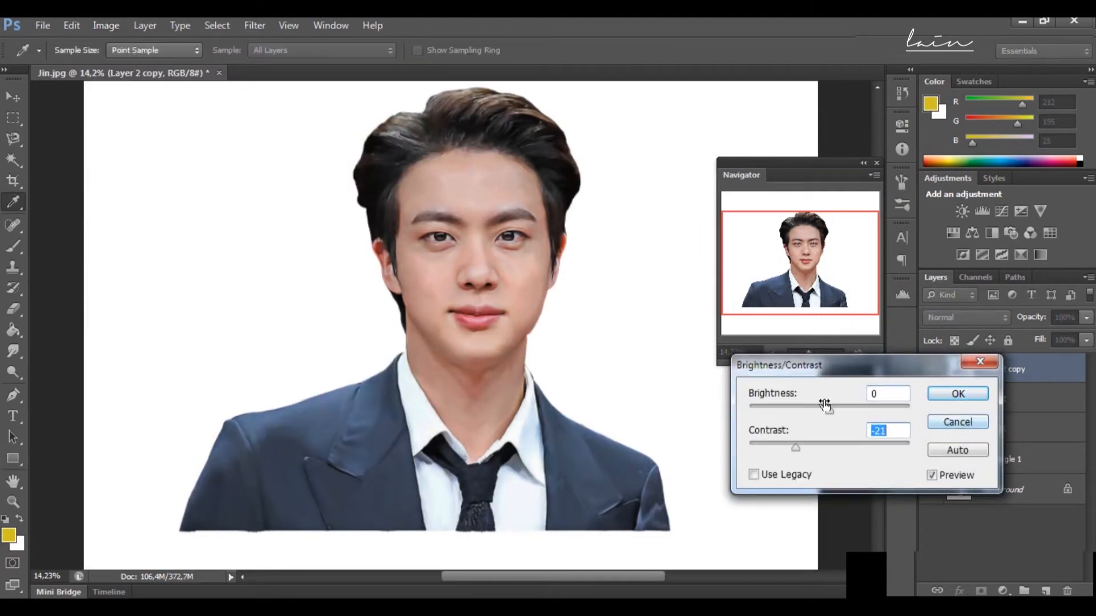
drag(797, 448, 822, 448)
drag(829, 411, 833, 411)
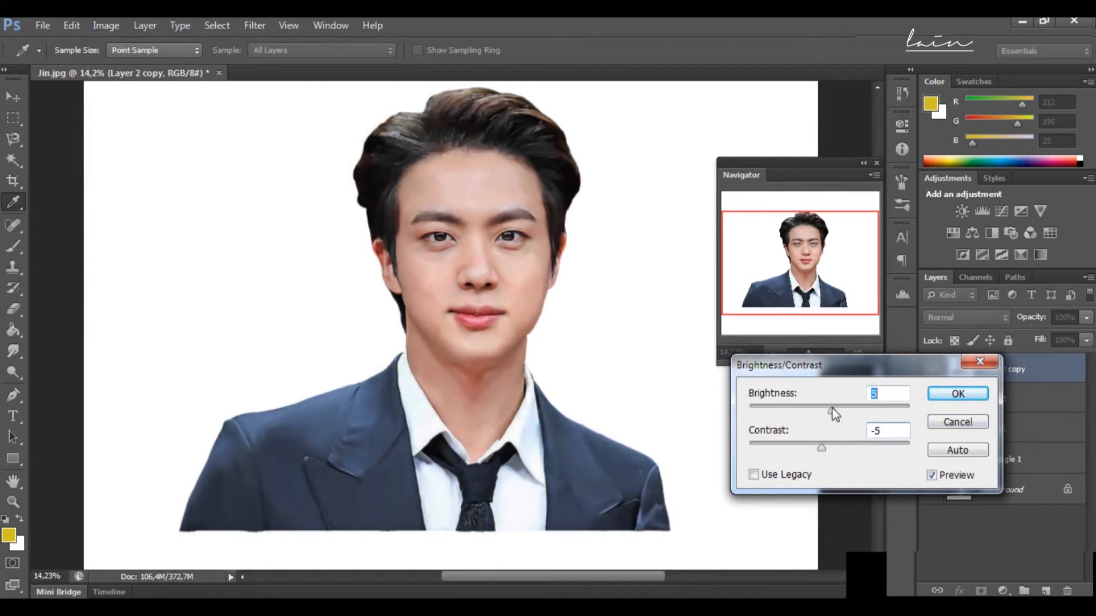
click(951, 400)
Step: Apply a Shadows/Highlights adjustment to the portrait copy, brightening the shadows and setting the highlights amount to 10%
click(111, 25)
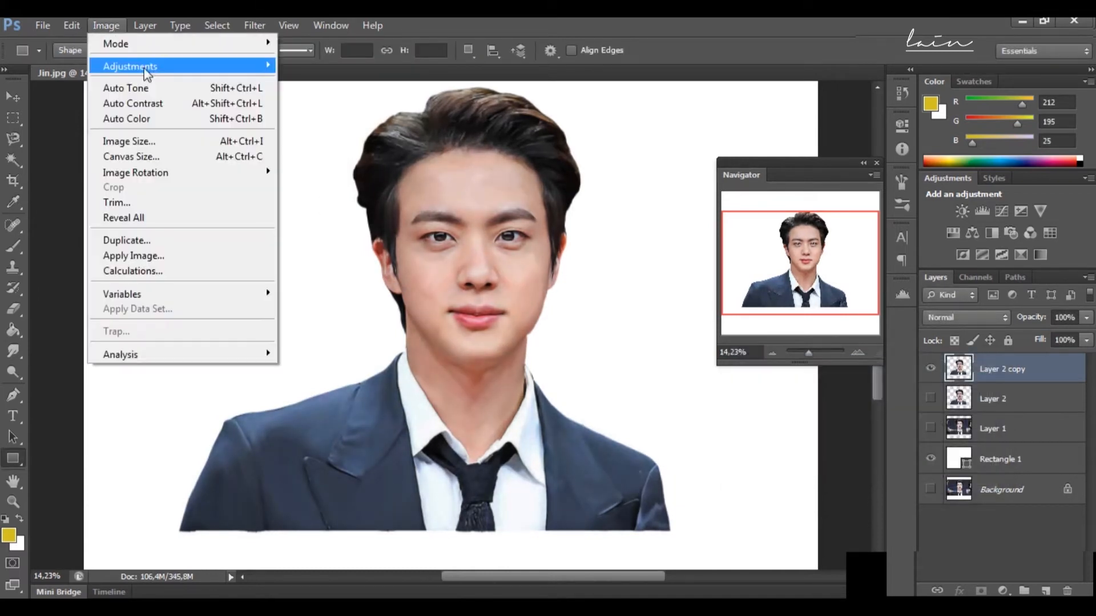
mouse_move(142, 74)
click(365, 331)
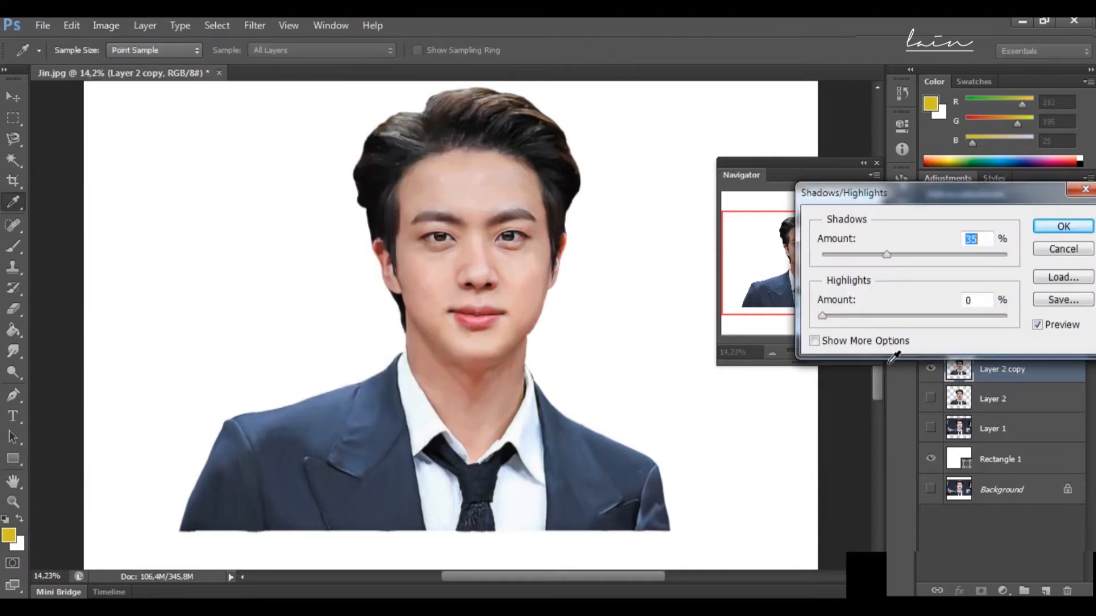
mouse_move(834, 317)
mouse_down()
mouse_move(859, 318)
mouse_move(841, 317)
mouse_up()
mouse_move(893, 256)
mouse_down()
mouse_move(924, 259)
mouse_move(897, 259)
mouse_up()
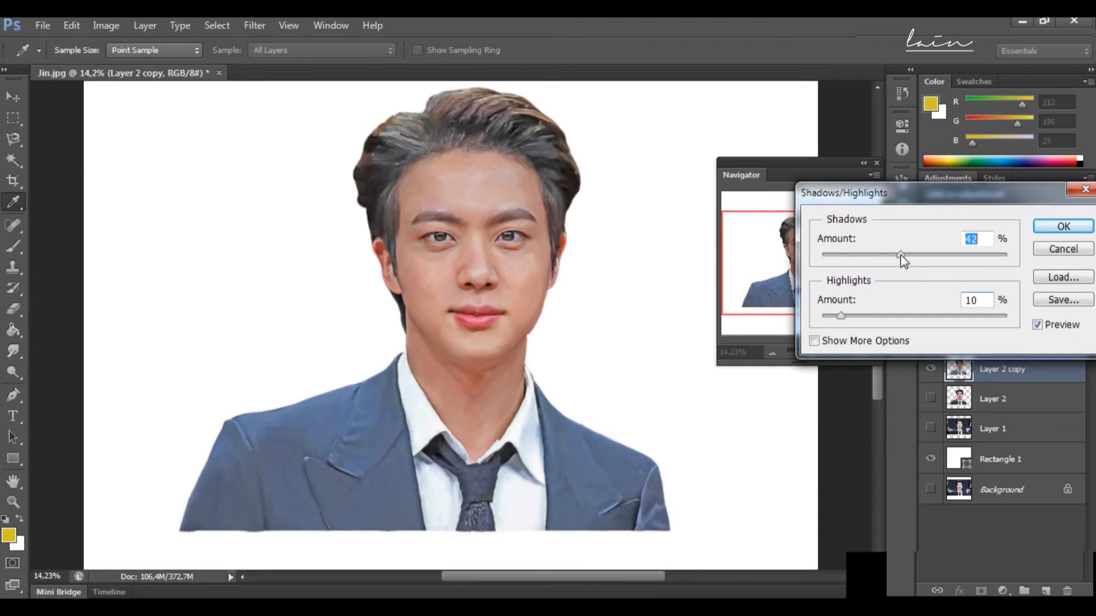
drag(900, 255, 885, 255)
click(1062, 228)
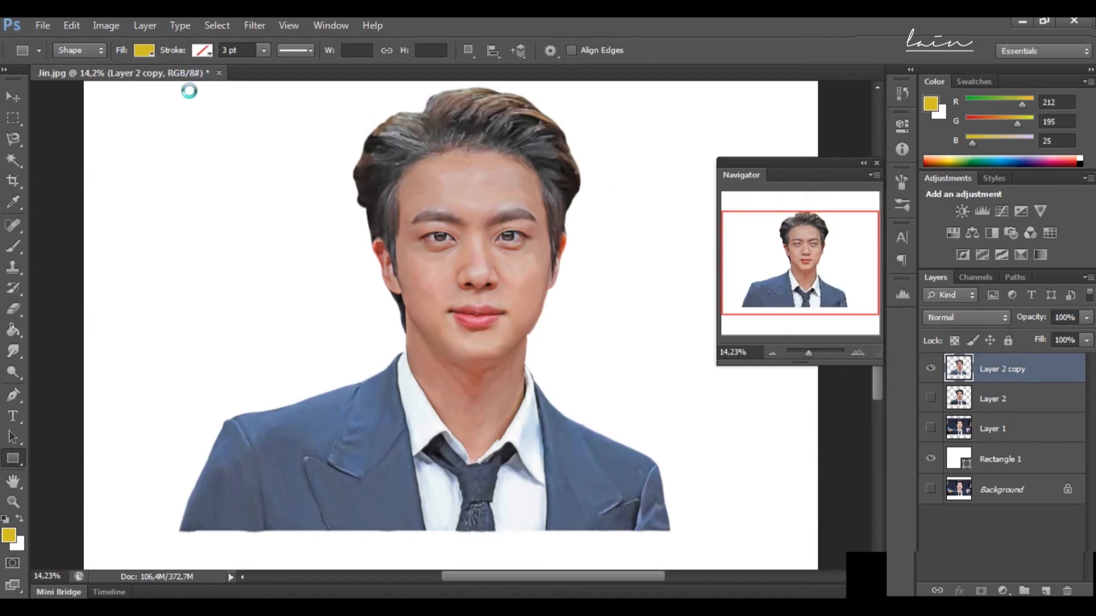
Step: Apply a Brightness/Contrast adjustment to the portrait copy with brightness 24 and contrast 86
click(106, 25)
mouse_move(175, 69)
click(334, 68)
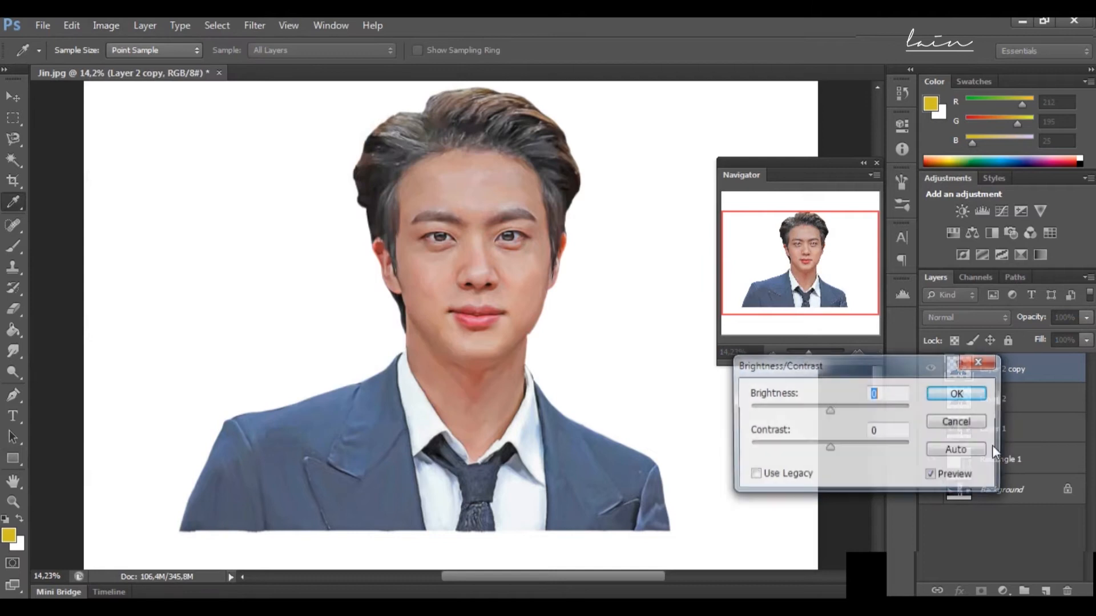
drag(830, 447, 898, 445)
mouse_move(830, 410)
mouse_down()
mouse_move(847, 401)
mouse_move(837, 406)
mouse_up()
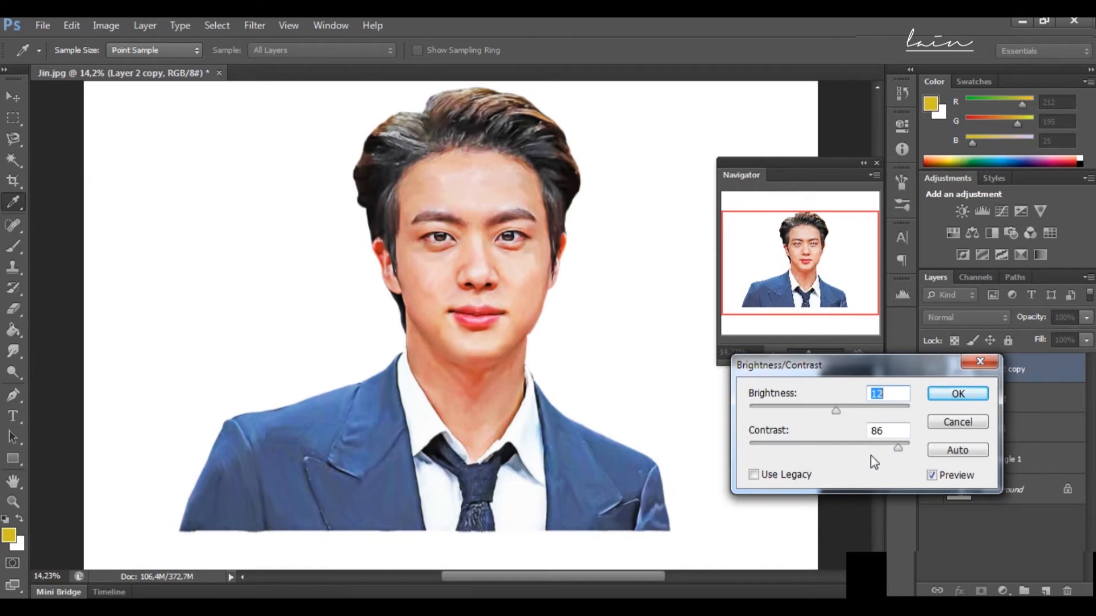
drag(828, 406, 844, 404)
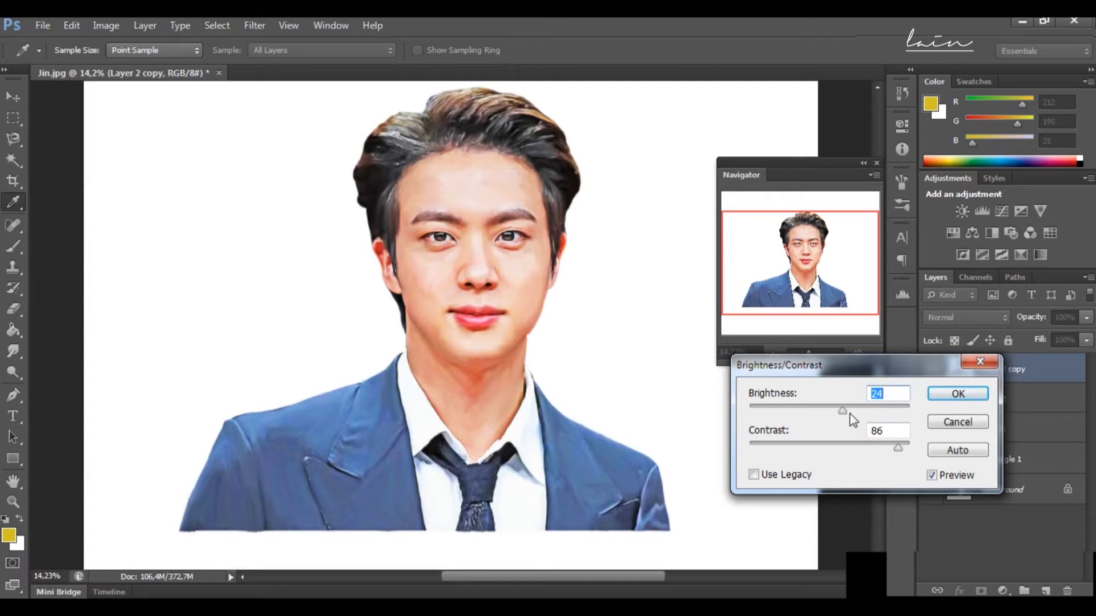
click(958, 393)
Step: Apply a Shadows/Highlights adjustment to the portrait copy with shadows at 10% and highlights at 17%
drag(792, 347, 810, 352)
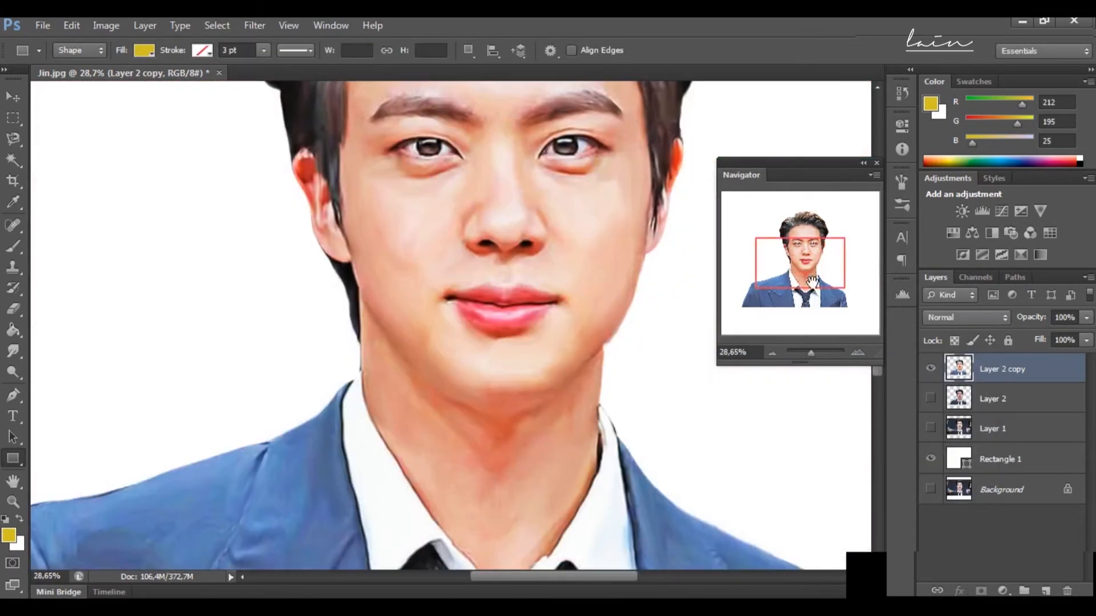
drag(807, 247, 810, 230)
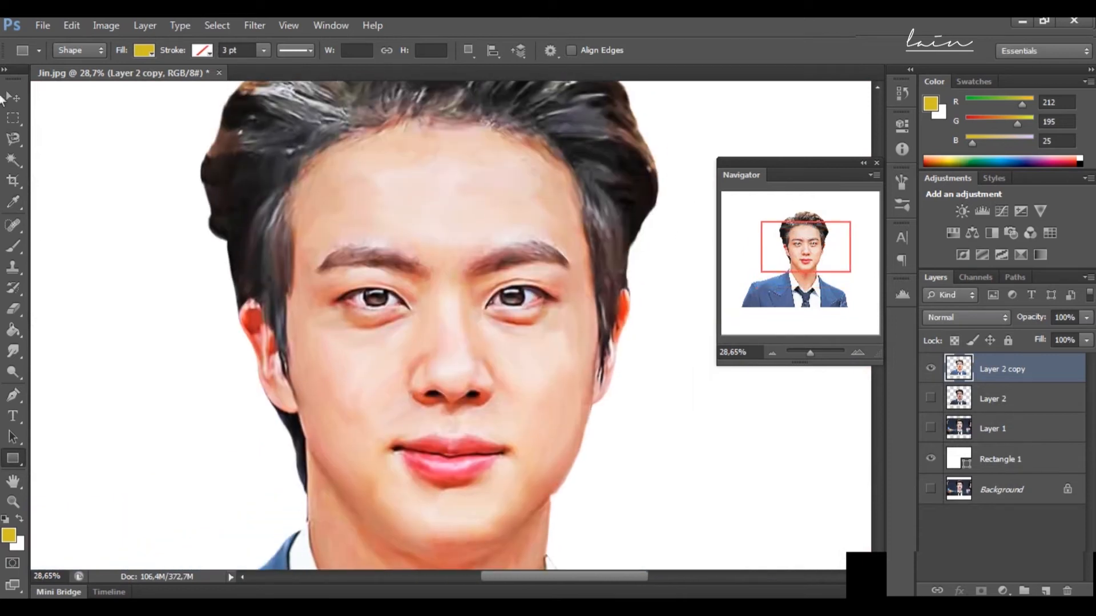
click(114, 24)
mouse_move(114, 66)
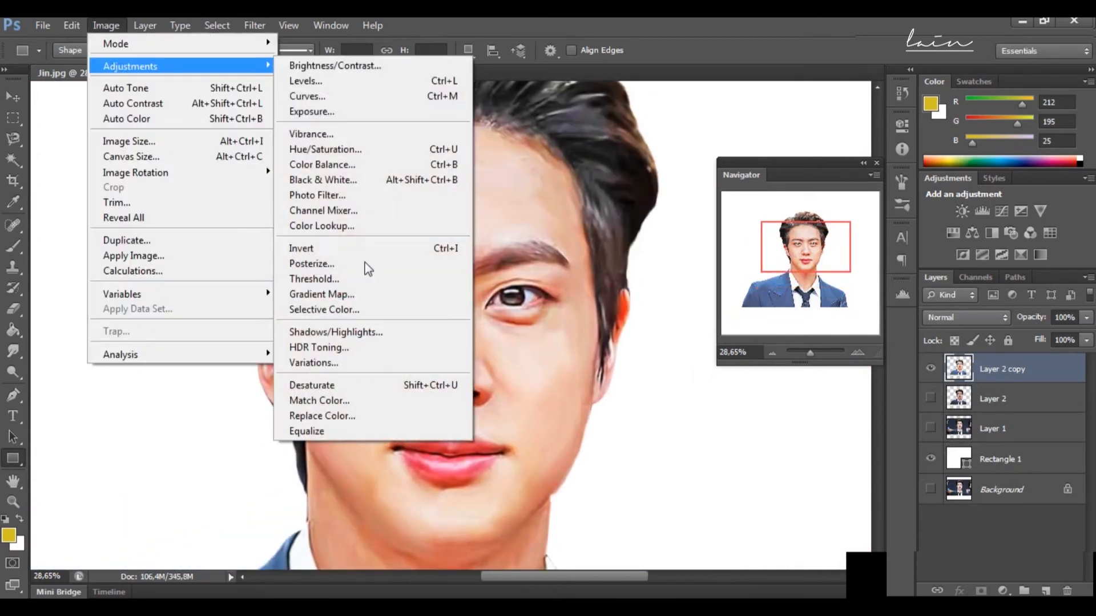
click(393, 331)
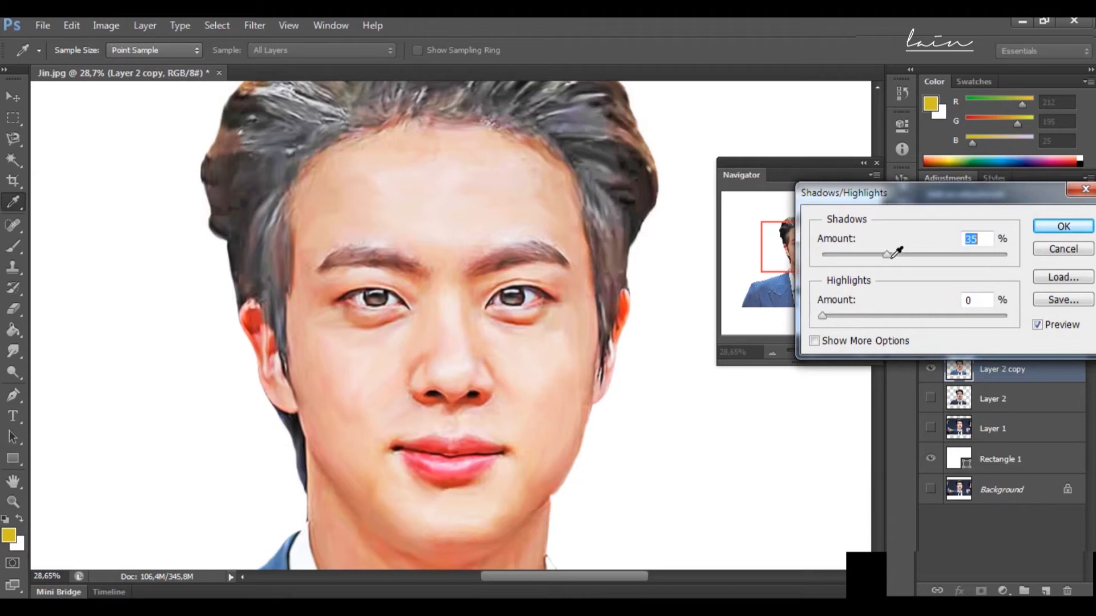
drag(888, 260, 840, 254)
drag(823, 316, 856, 327)
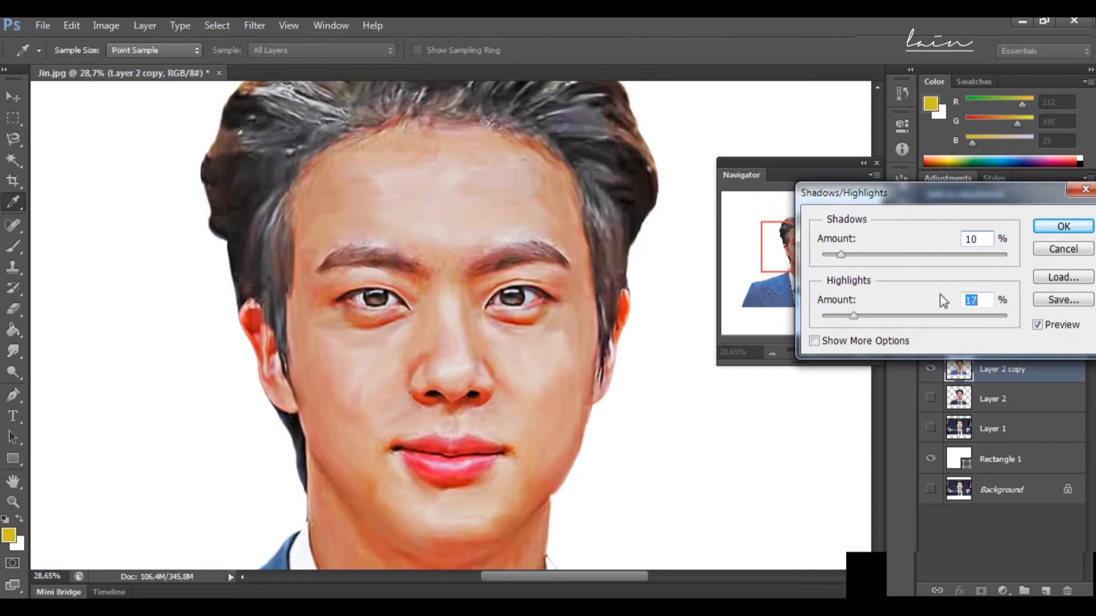
click(1041, 229)
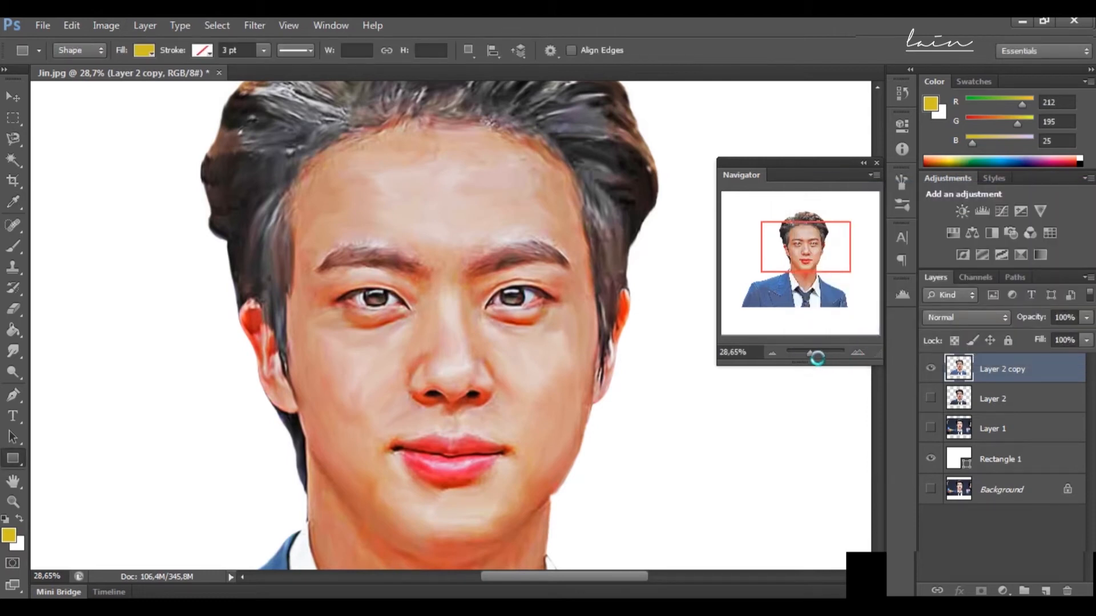
Step: Apply a Brightness/Contrast adjustment to the portrait copy with brightness 5 and contrast 84
drag(814, 357, 810, 356)
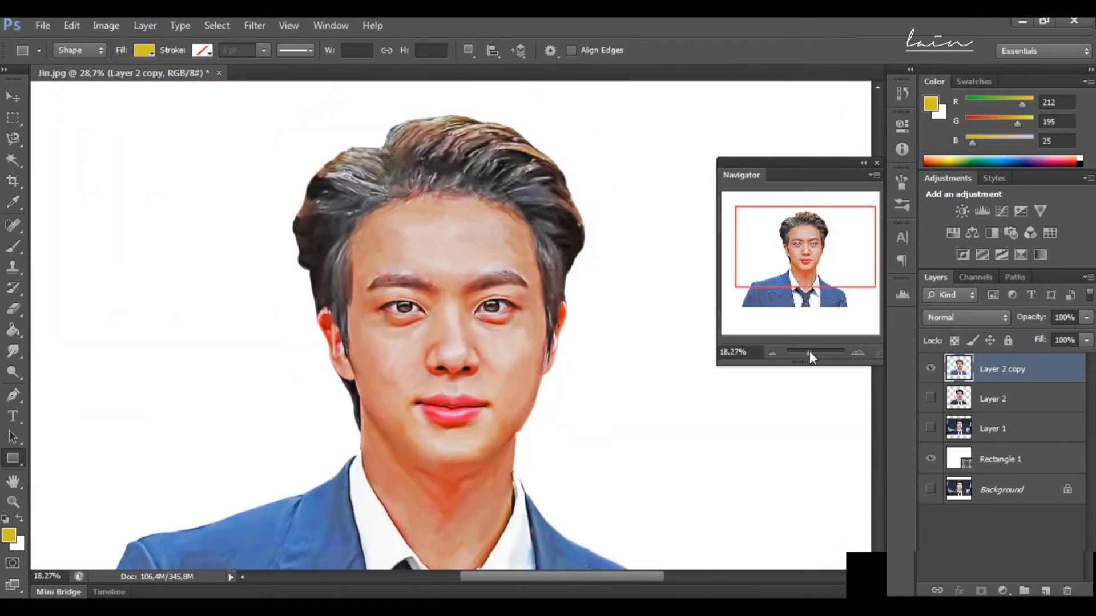
click(106, 25)
mouse_move(147, 66)
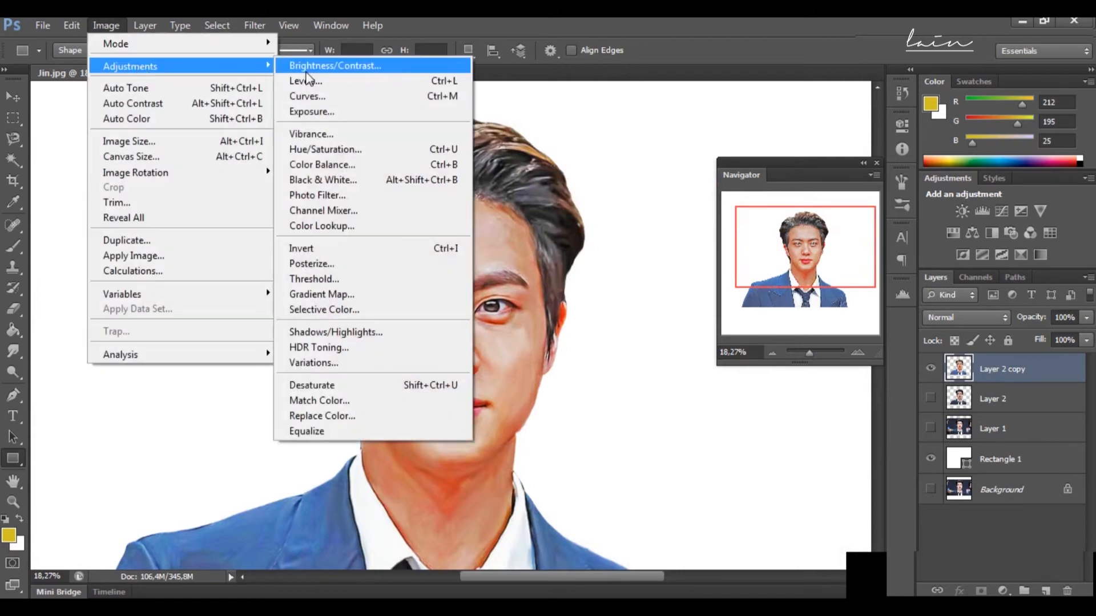
click(307, 72)
drag(829, 449, 897, 454)
mouse_move(834, 410)
mouse_down()
mouse_move(816, 409)
mouse_move(833, 411)
mouse_up()
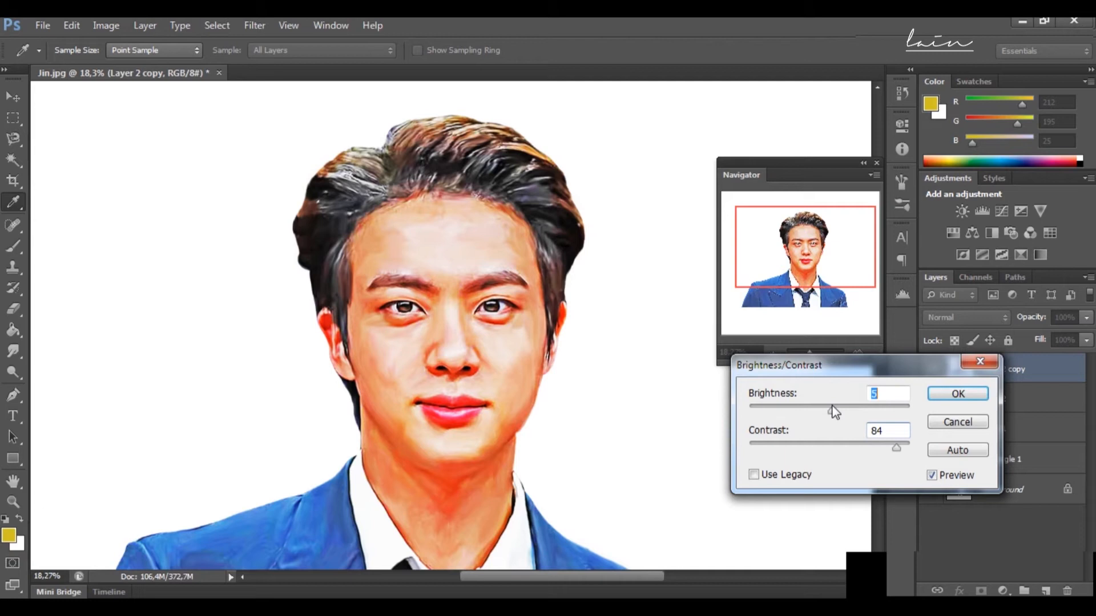
click(979, 398)
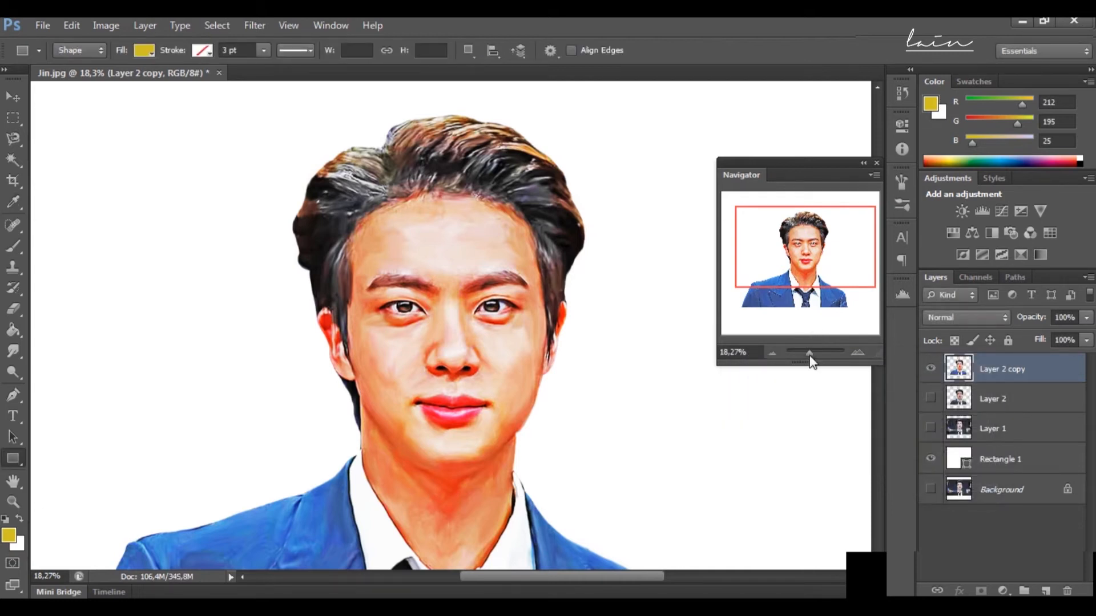
Step: Start a Hue/Saturation adjustment on the portrait copy and set the Reds to saturation -19 and lightness +6
drag(809, 358, 807, 358)
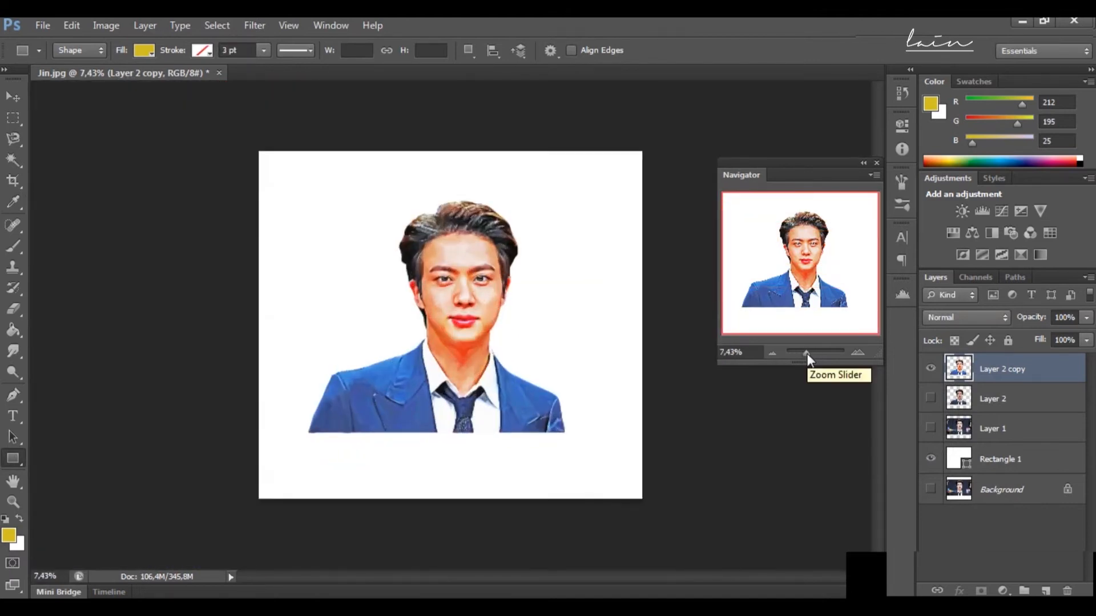
drag(807, 356, 810, 357)
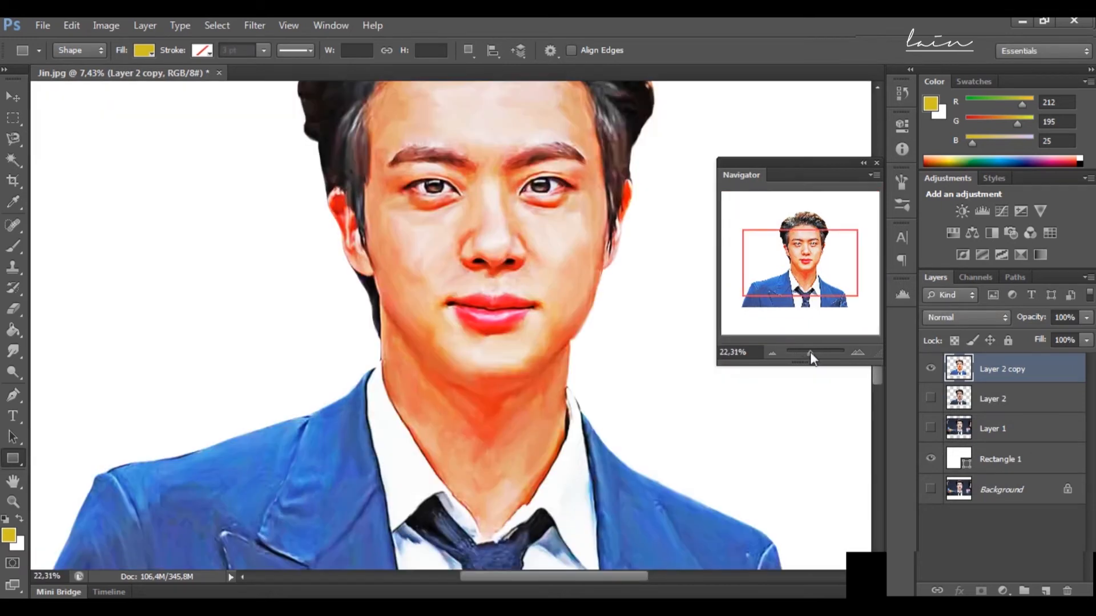
drag(799, 252, 816, 235)
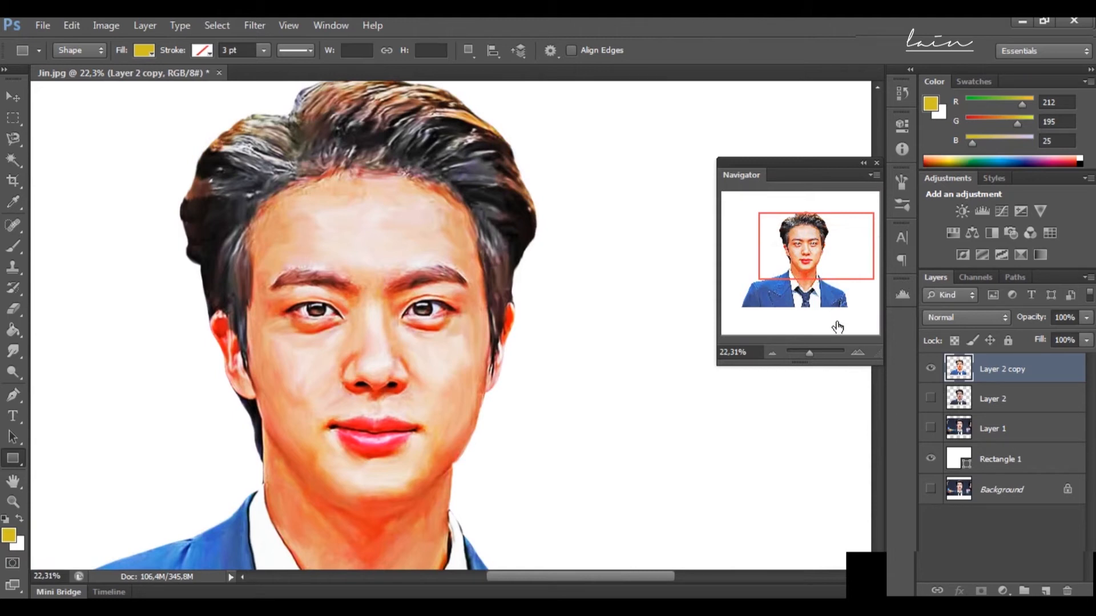
click(114, 27)
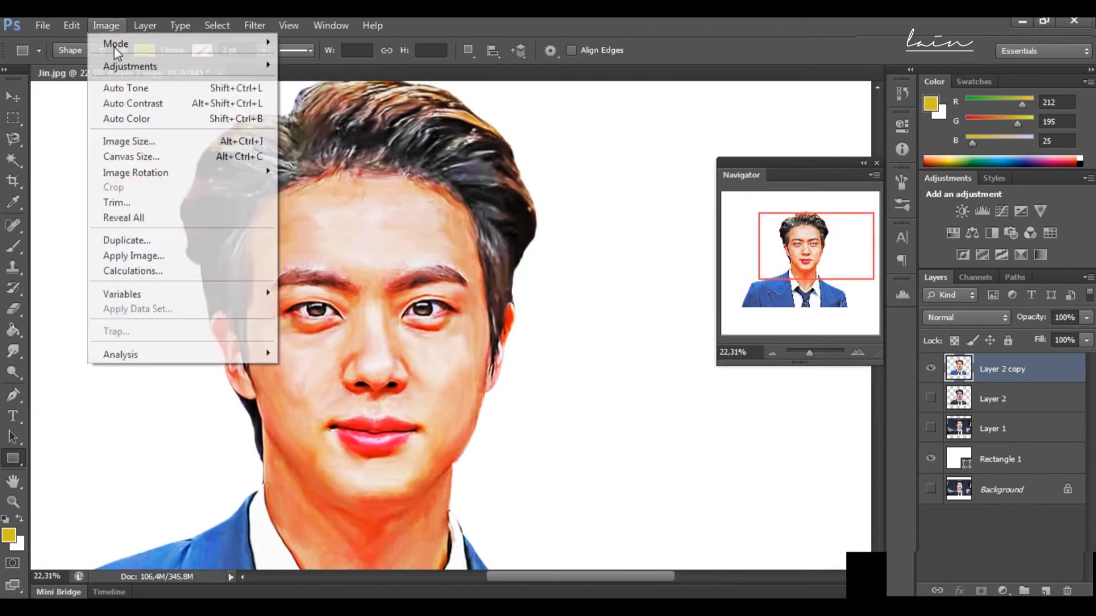
mouse_move(158, 69)
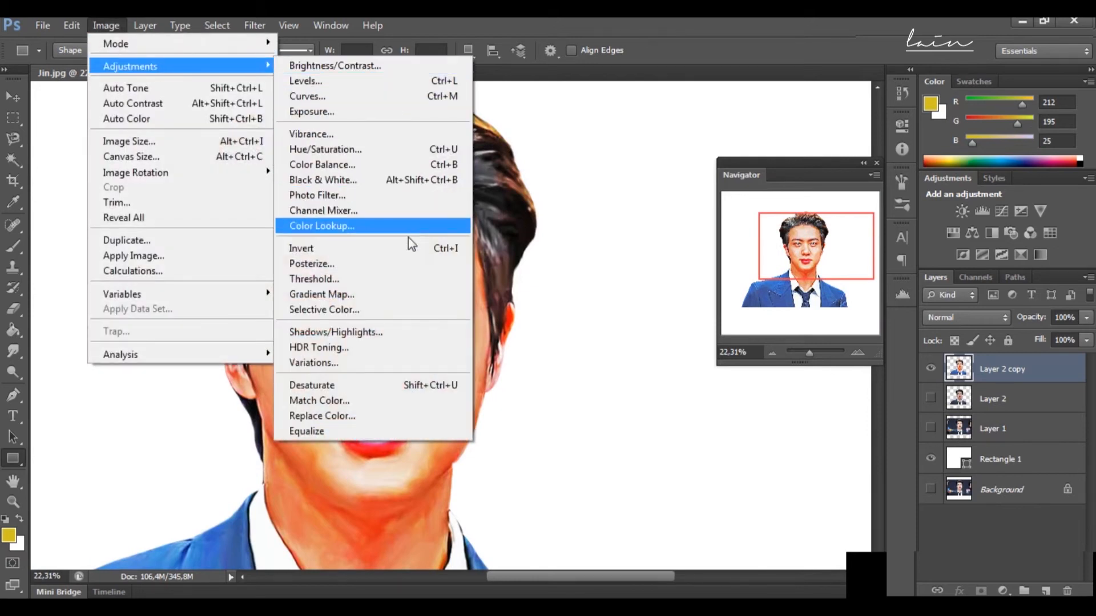
click(413, 149)
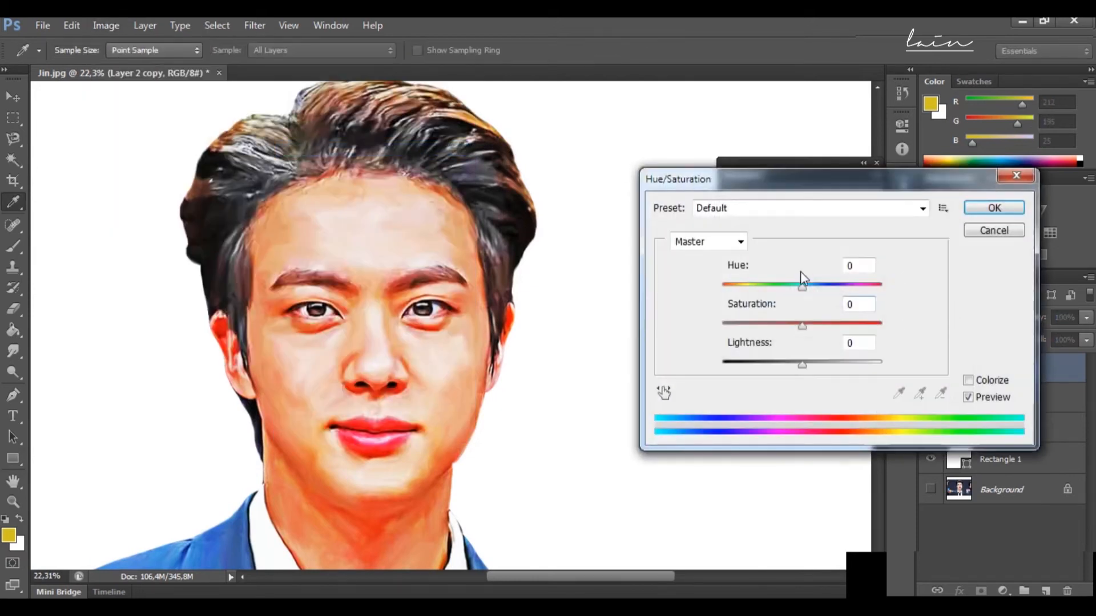
click(744, 243)
click(740, 242)
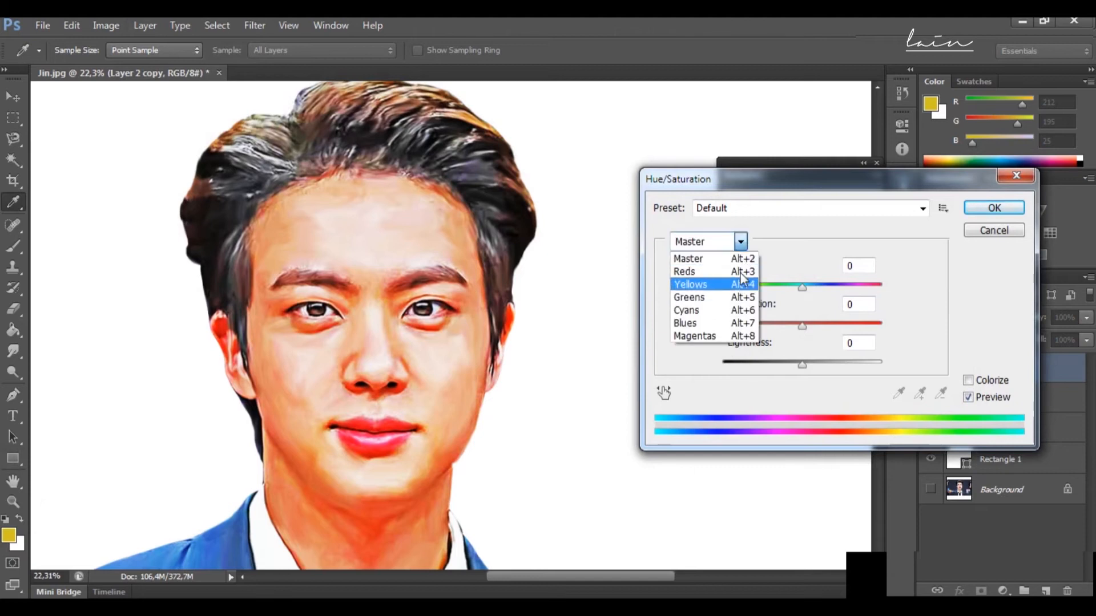
click(697, 264)
drag(806, 328, 813, 366)
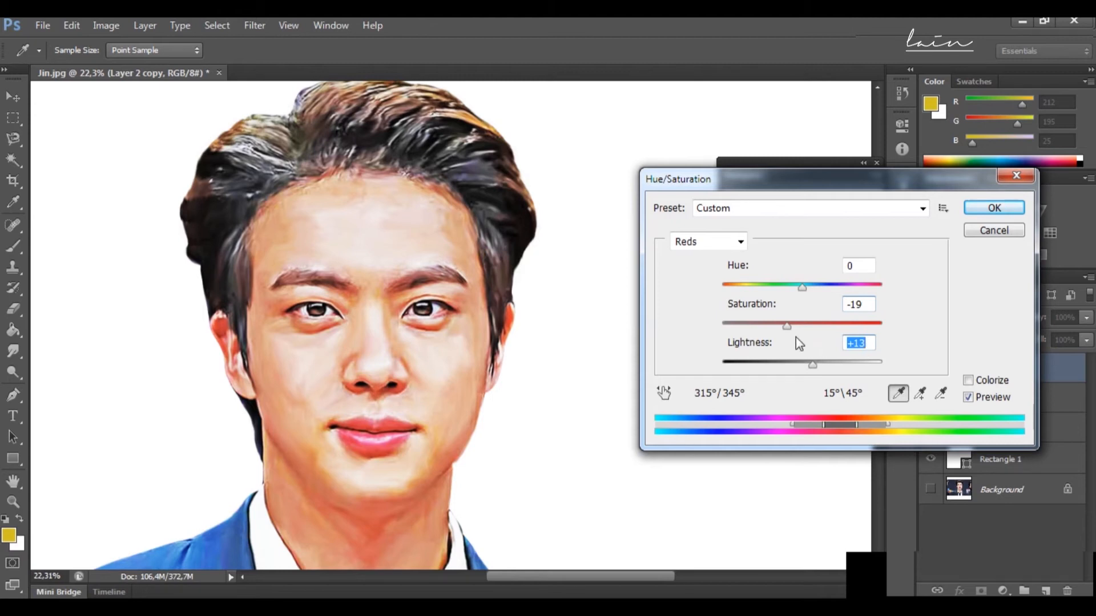
click(807, 362)
Step: Set the Yellows to saturation -8 and lightness +7, and apply the Hue/Saturation adjustment
click(741, 243)
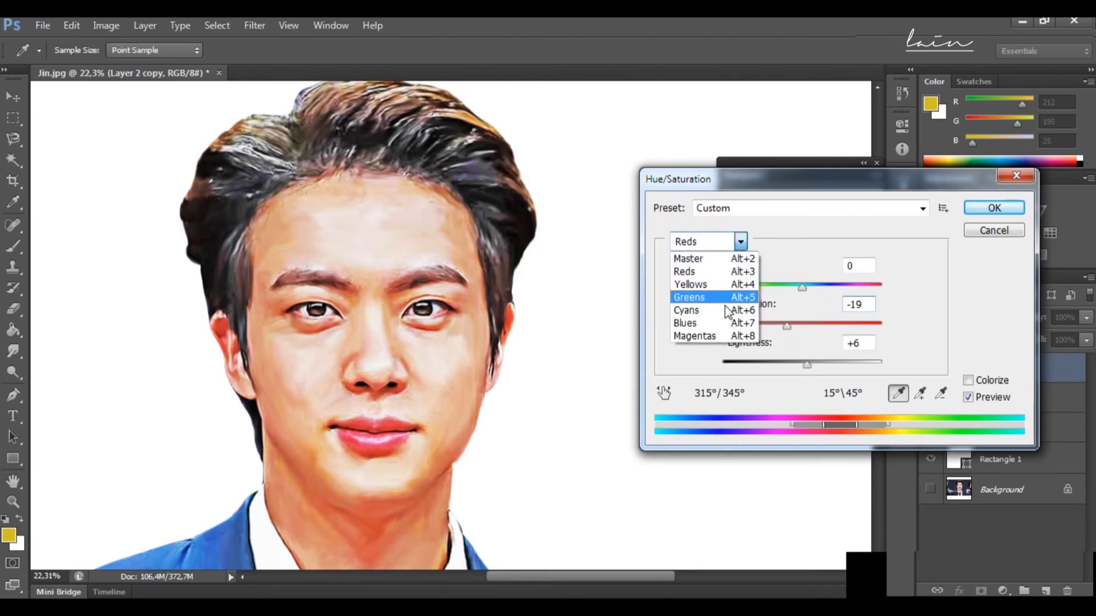
click(727, 285)
mouse_move(799, 327)
mouse_down()
mouse_move(786, 326)
mouse_move(827, 333)
mouse_move(796, 328)
mouse_move(872, 371)
mouse_move(780, 370)
mouse_move(799, 360)
mouse_move(788, 359)
mouse_move(786, 331)
mouse_move(837, 337)
mouse_move(783, 329)
mouse_move(795, 328)
mouse_up()
mouse_move(789, 365)
mouse_down()
mouse_move(818, 374)
mouse_move(807, 368)
mouse_up()
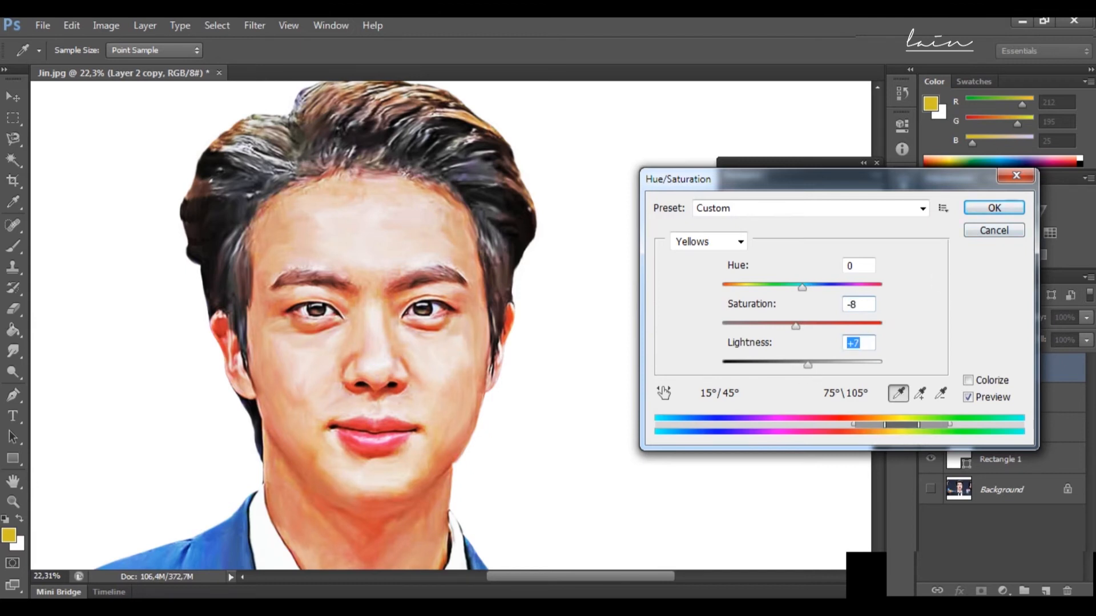
key(Return)
Step: Apply a Brightness/Contrast adjustment to the portrait copy with brightness 18 and contrast 11
drag(807, 359, 806, 360)
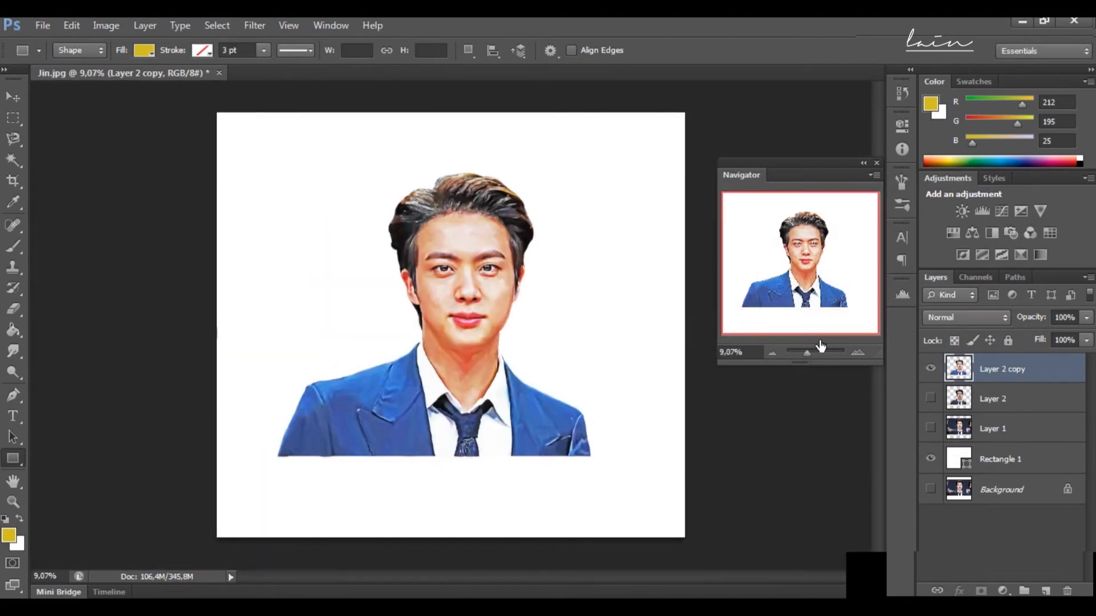
drag(809, 361, 812, 361)
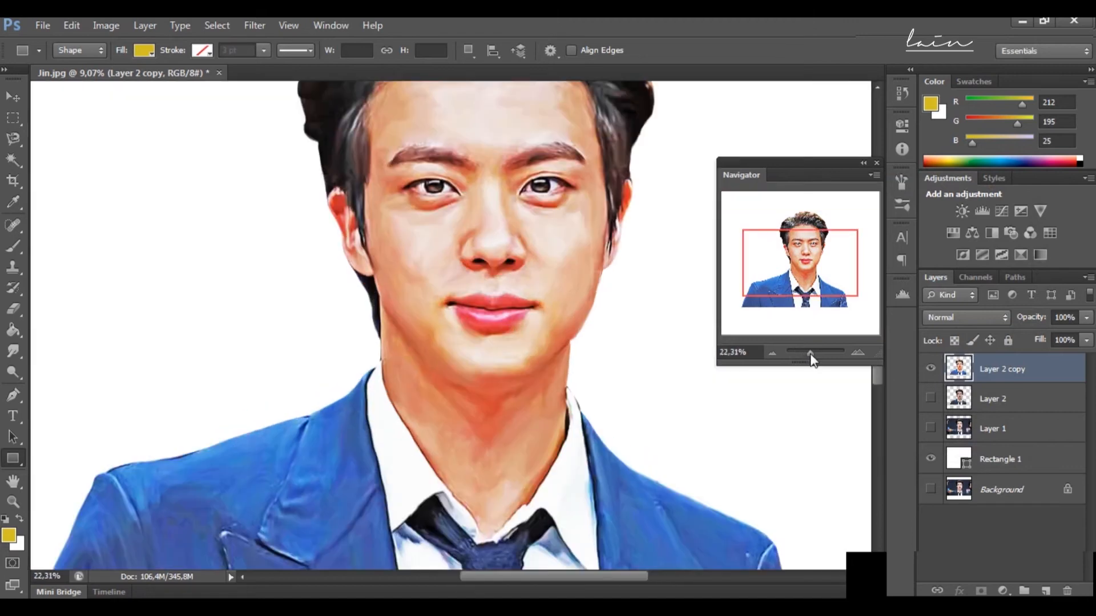
click(101, 20)
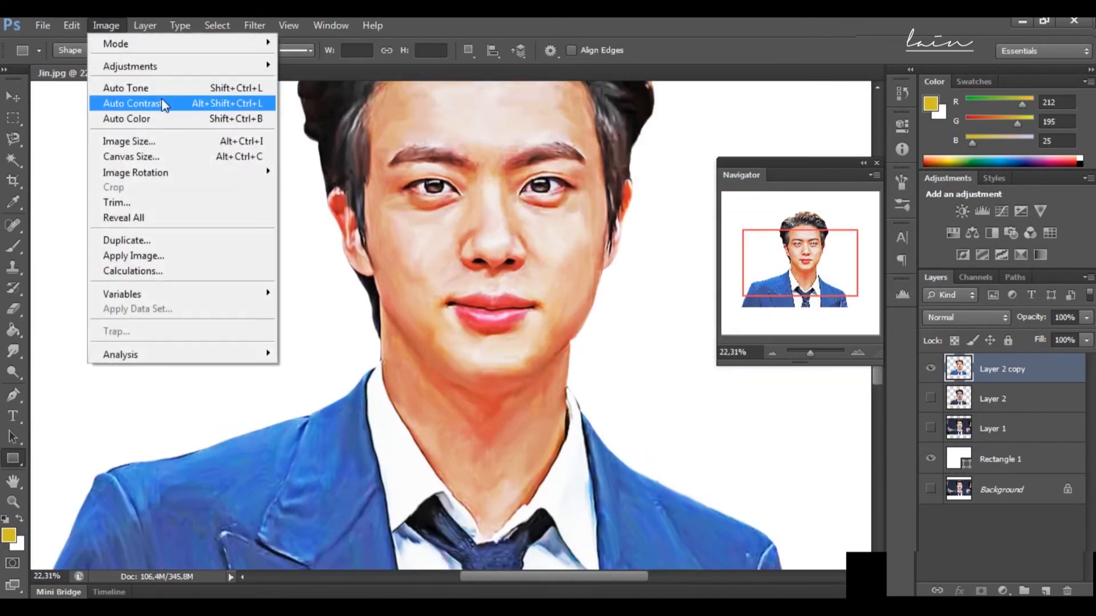
mouse_move(148, 66)
click(353, 64)
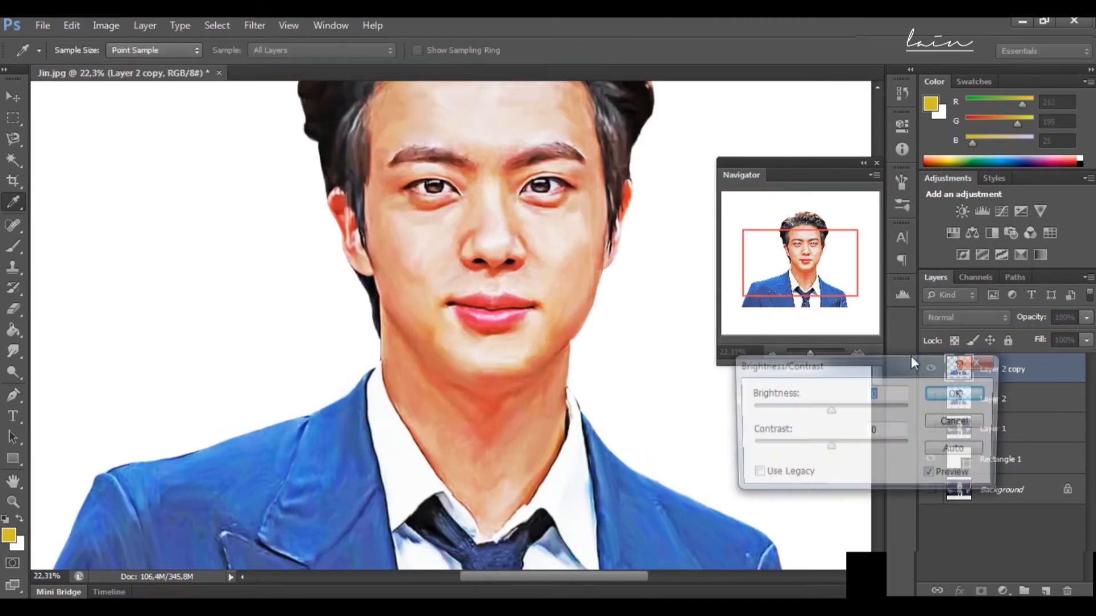
mouse_move(829, 411)
mouse_down()
mouse_move(849, 412)
mouse_move(824, 406)
mouse_move(835, 407)
mouse_up()
mouse_move(830, 448)
mouse_down()
mouse_move(875, 437)
mouse_move(837, 440)
mouse_up()
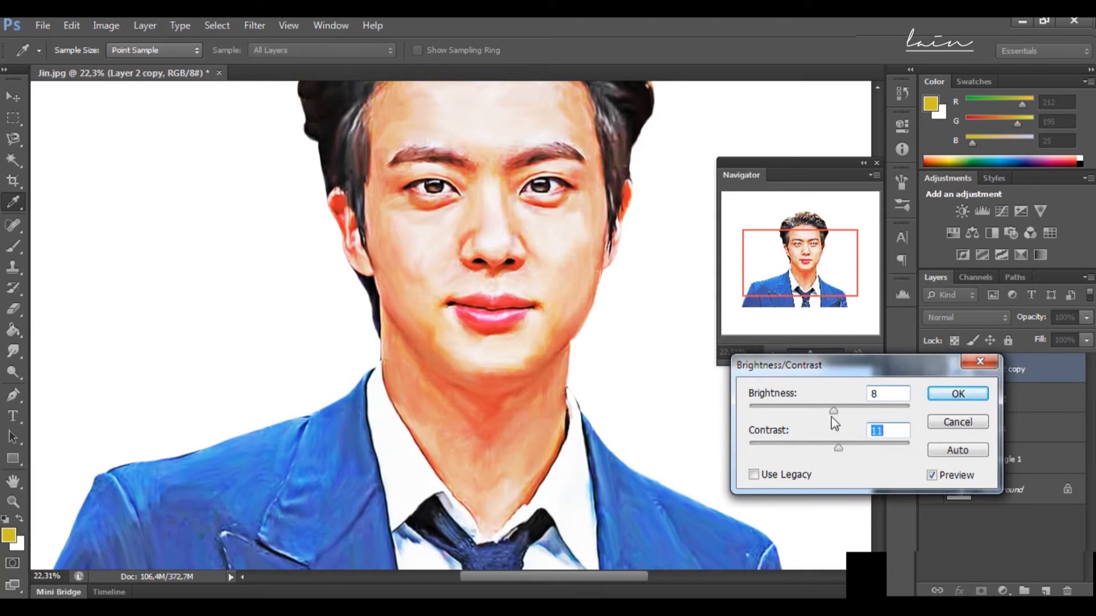
mouse_move(832, 409)
mouse_down()
mouse_move(813, 406)
mouse_move(839, 412)
mouse_up()
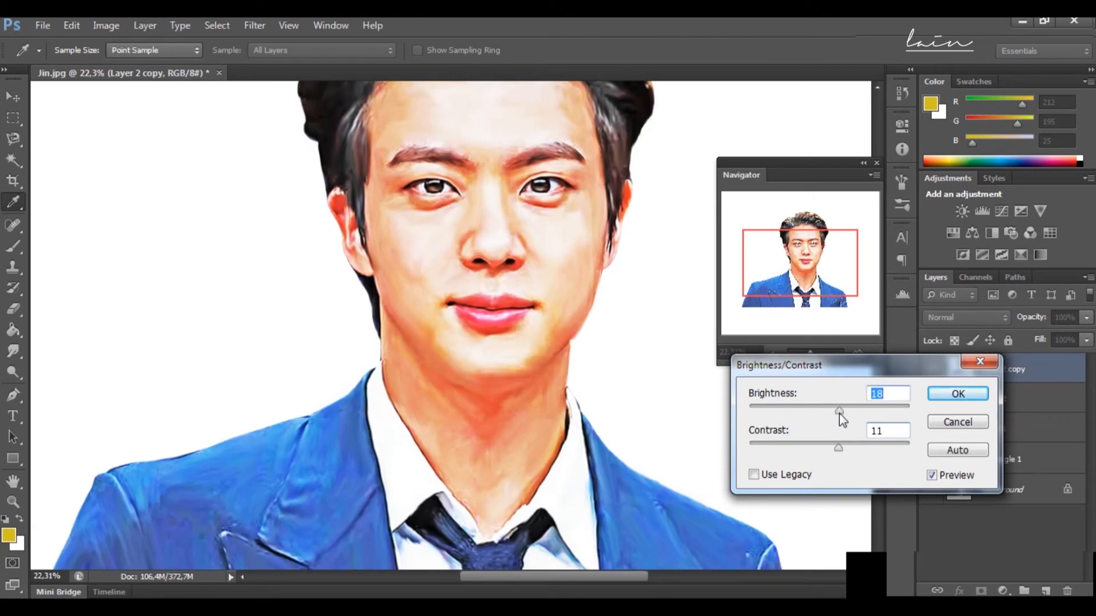
click(945, 396)
key(u)
click(811, 352)
drag(812, 357, 806, 352)
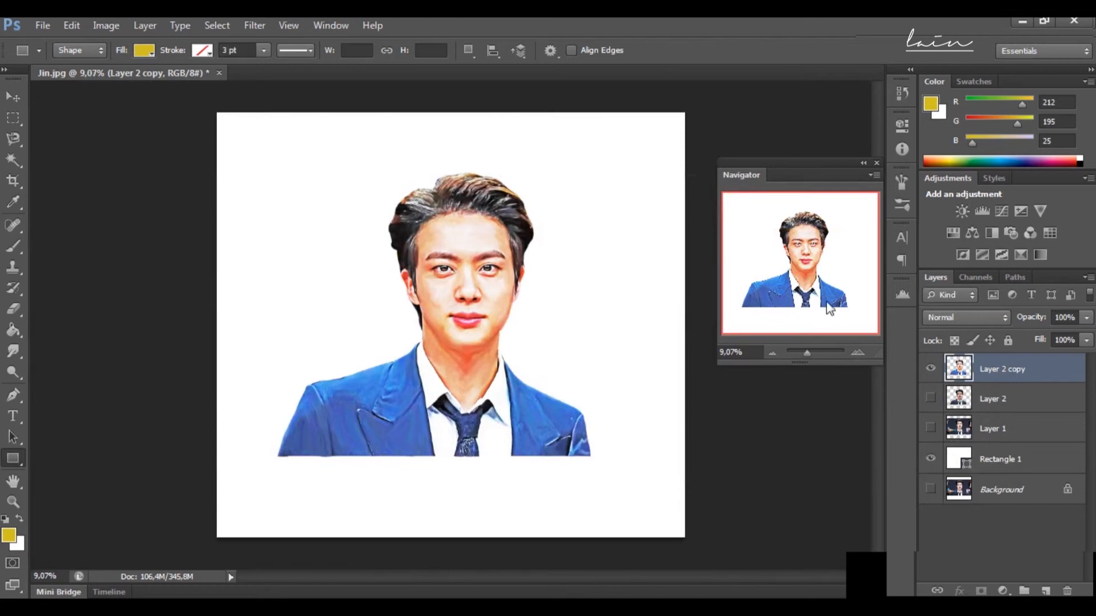
drag(812, 352, 809, 353)
drag(796, 253, 803, 247)
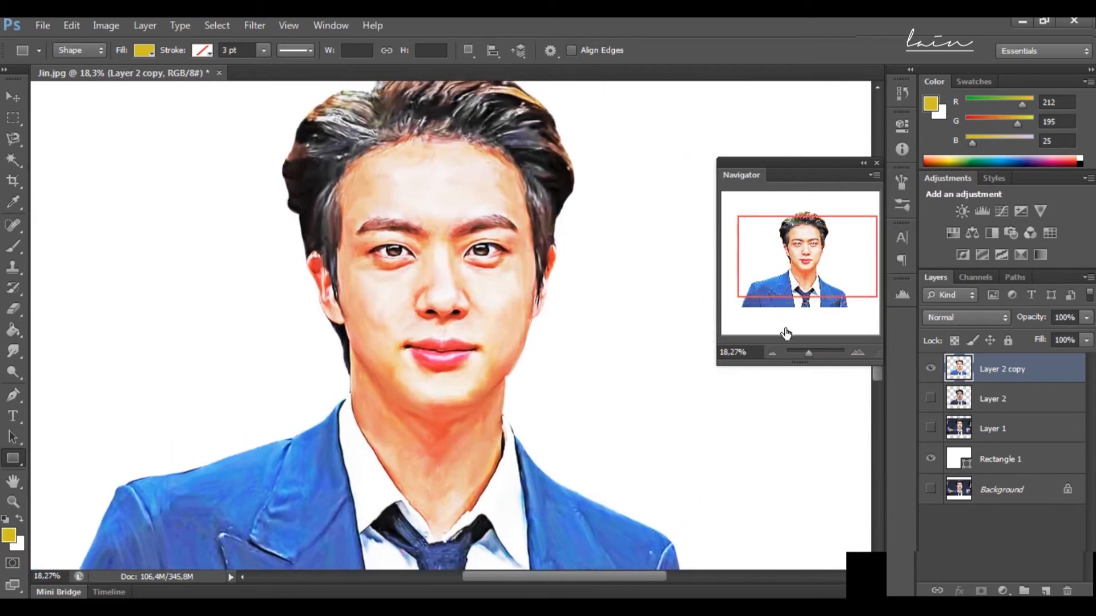
Step: Activate the Eraser tool, duplicate Layer 2 copy and hide the original beneath it
scroll(435, 357, down, 3)
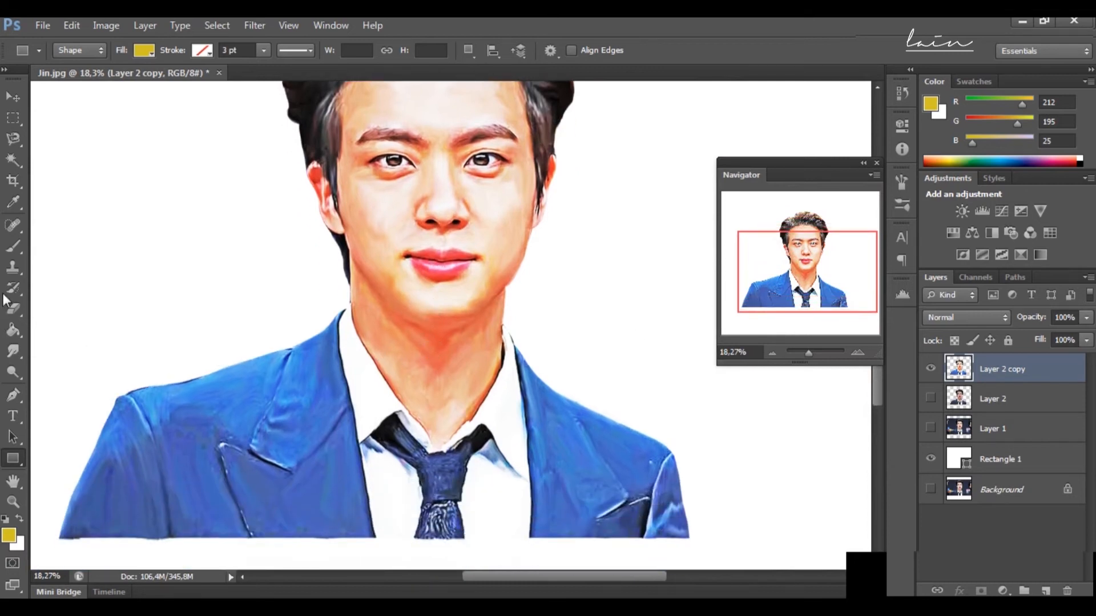
click(12, 308)
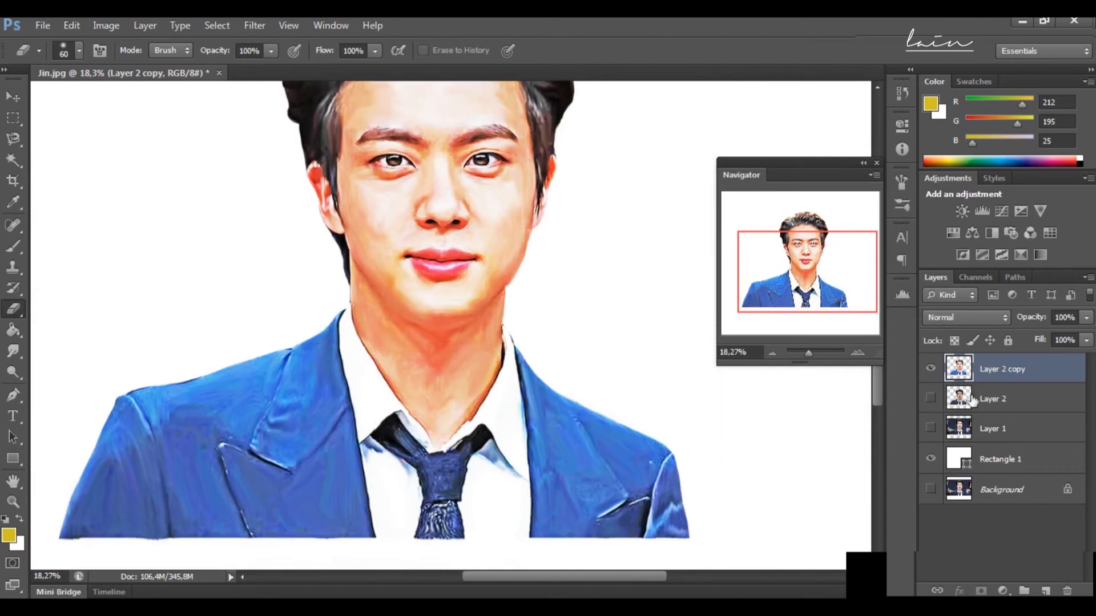
key(ctrl+j)
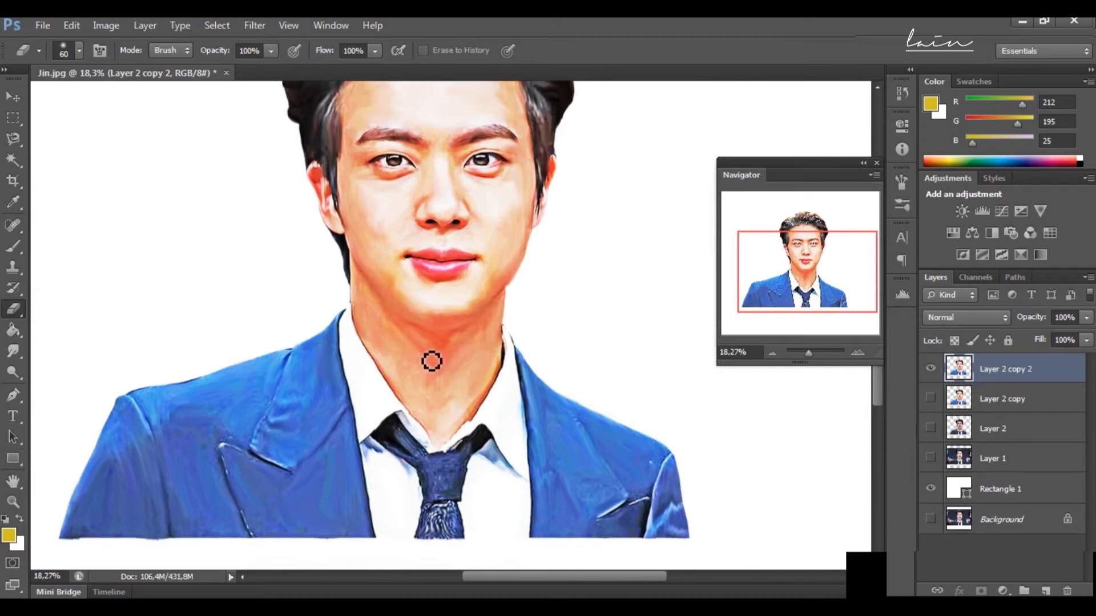
Step: Choose the rough-edged 150 px splatter tip for the Eraser
scroll(163, 347, down, 1)
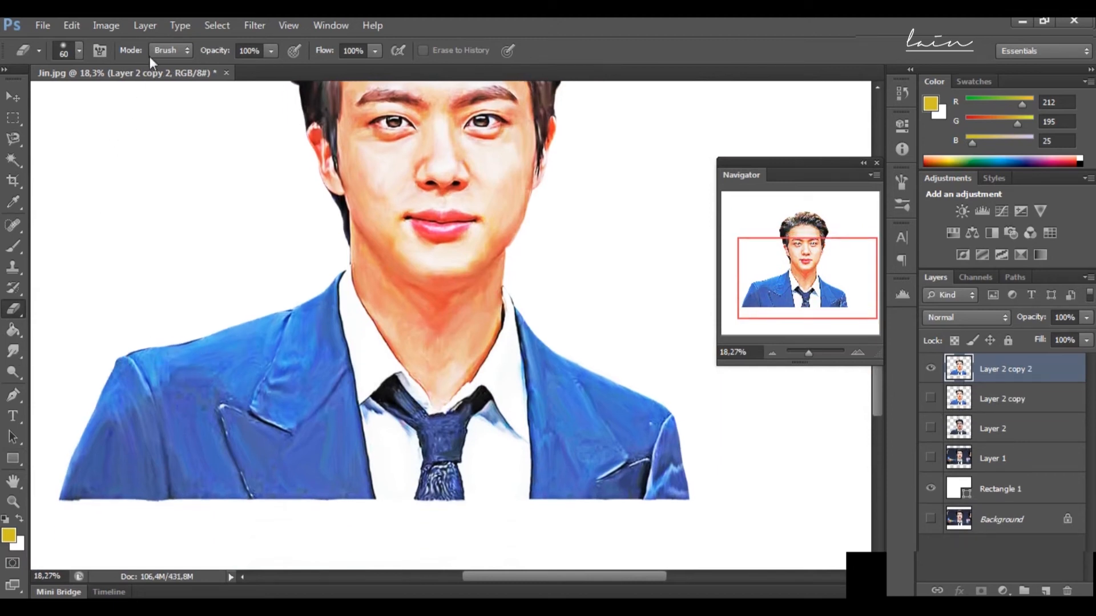
click(78, 48)
drag(183, 181, 189, 220)
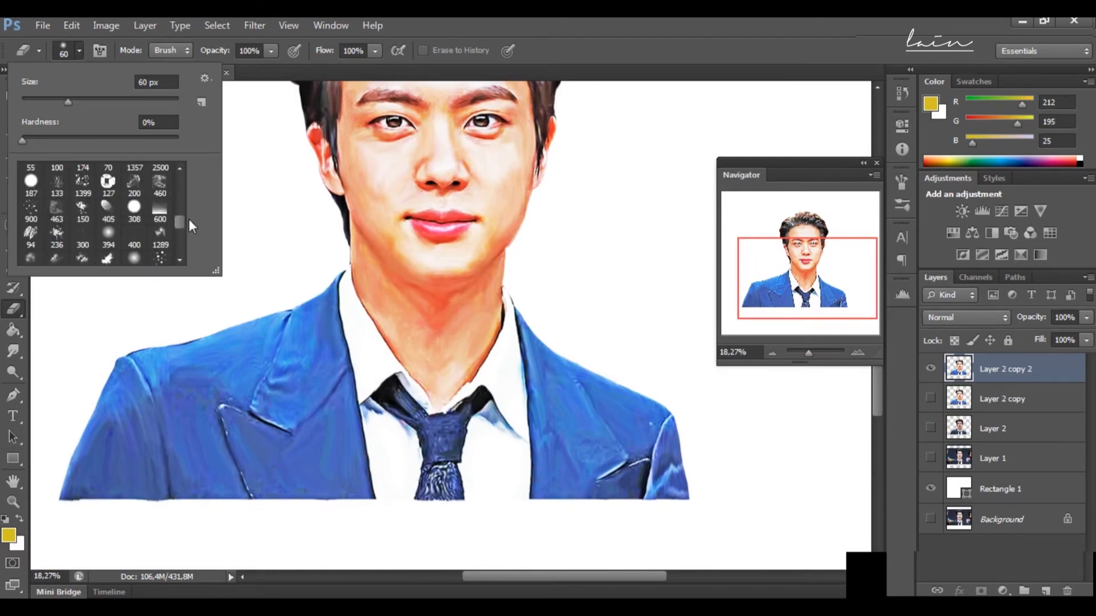
click(83, 185)
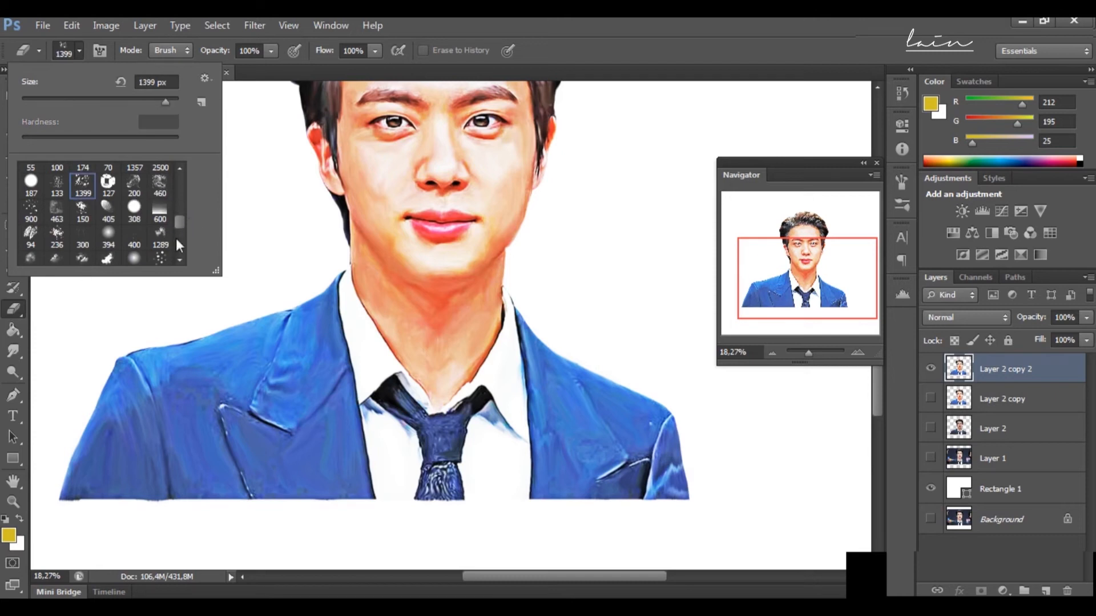
drag(178, 223, 183, 207)
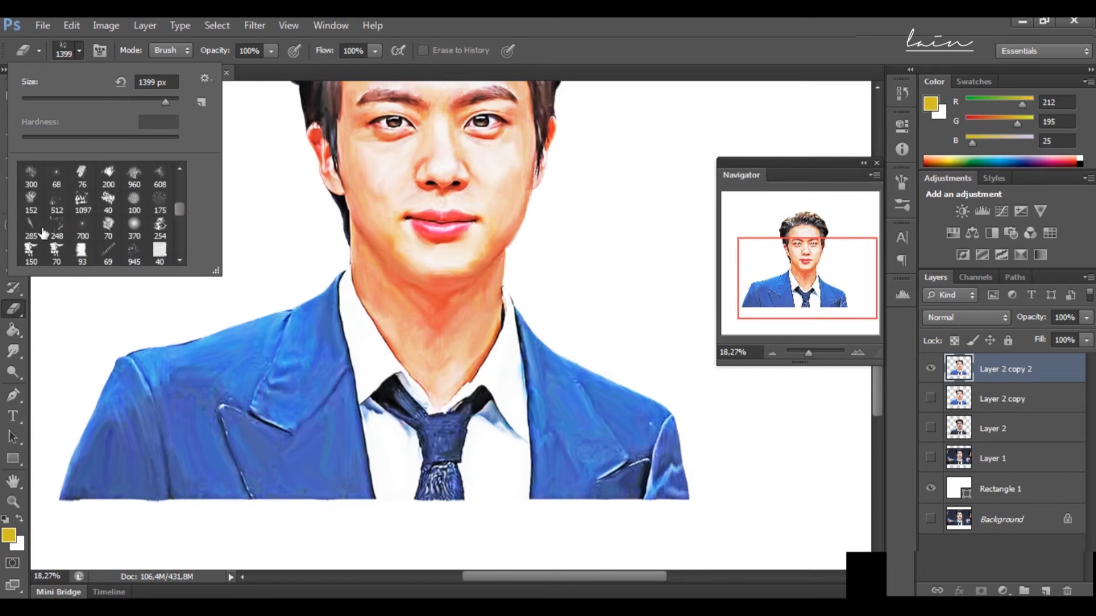
scroll(65, 230, up, 1)
scroll(38, 264, down, 1)
click(31, 246)
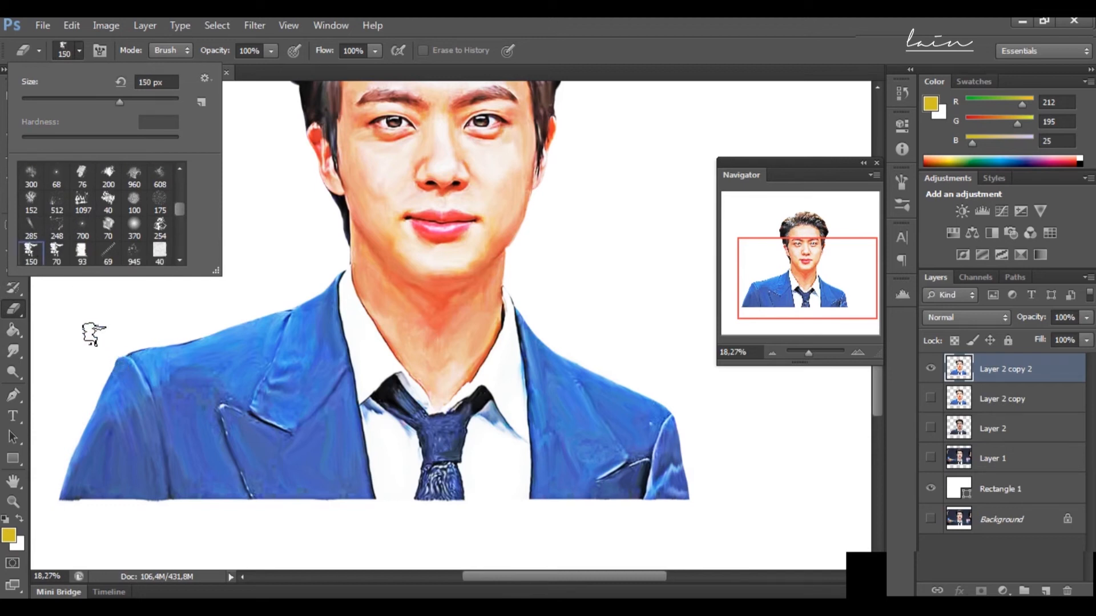
Step: Enlarge the Eraser to 1600 px and rub away the jacket's outer left sleeve and lower corner at 100% opacity
click(91, 333)
key(bracketright)
key(bracketright)
key(bracketright)
key(bracketright)
key(bracketright)
key(bracketright)
key(bracketright)
key(bracketright)
key(bracketright)
key(bracketright)
key(bracketright)
mouse_move(50, 351)
mouse_down()
mouse_move(69, 445)
mouse_move(143, 483)
mouse_up()
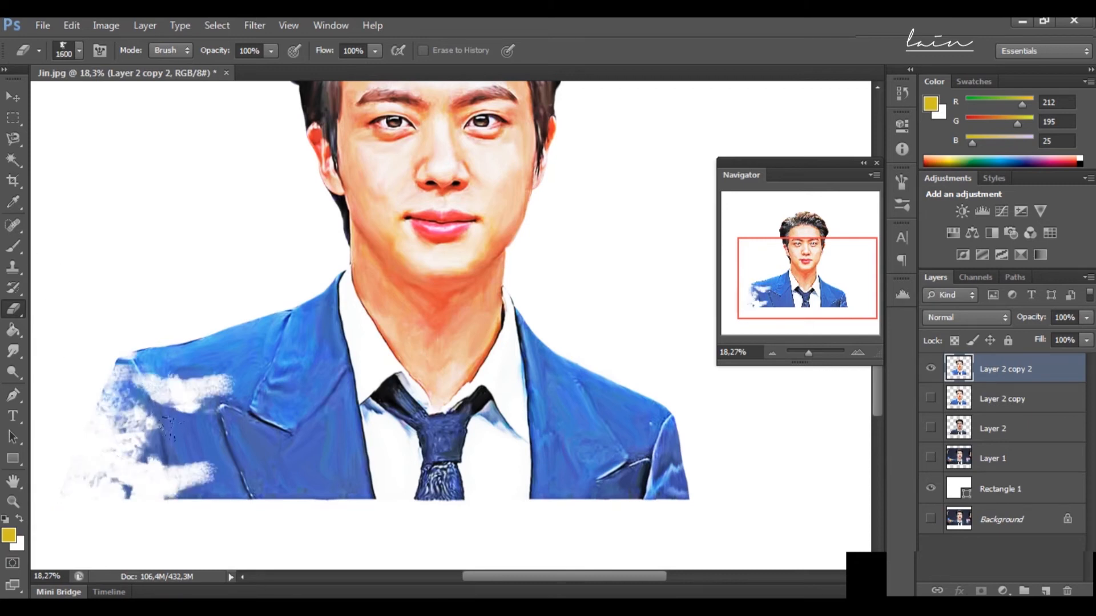
drag(24, 450, 181, 485)
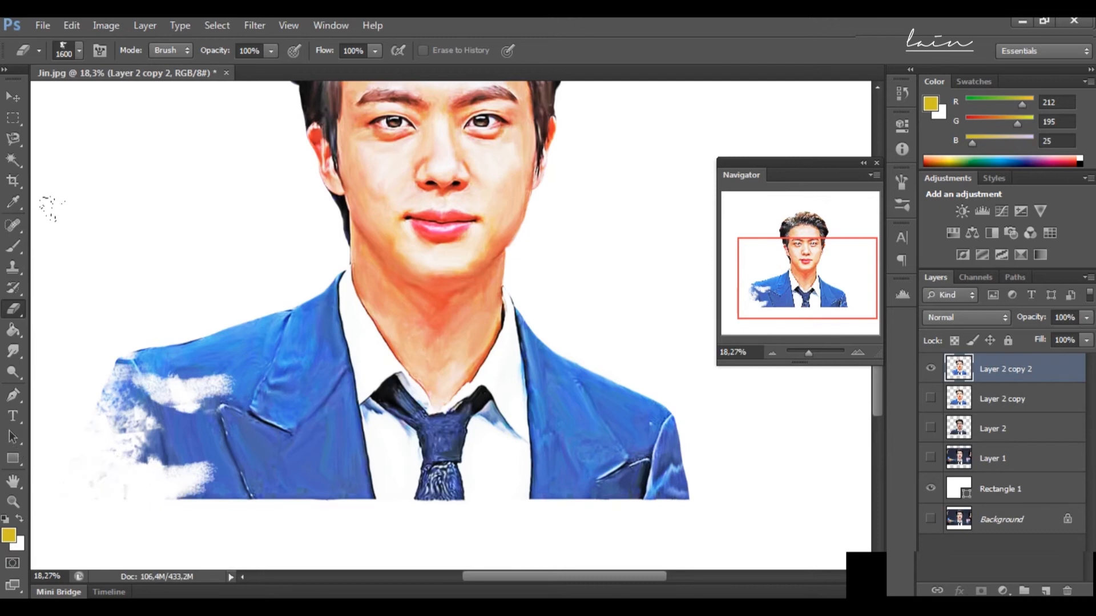
Step: Undo the stroke across the left shoulder, lower the Eraser opacity to 45% and fade both outer sleeves and the left lapel
drag(128, 373, 228, 365)
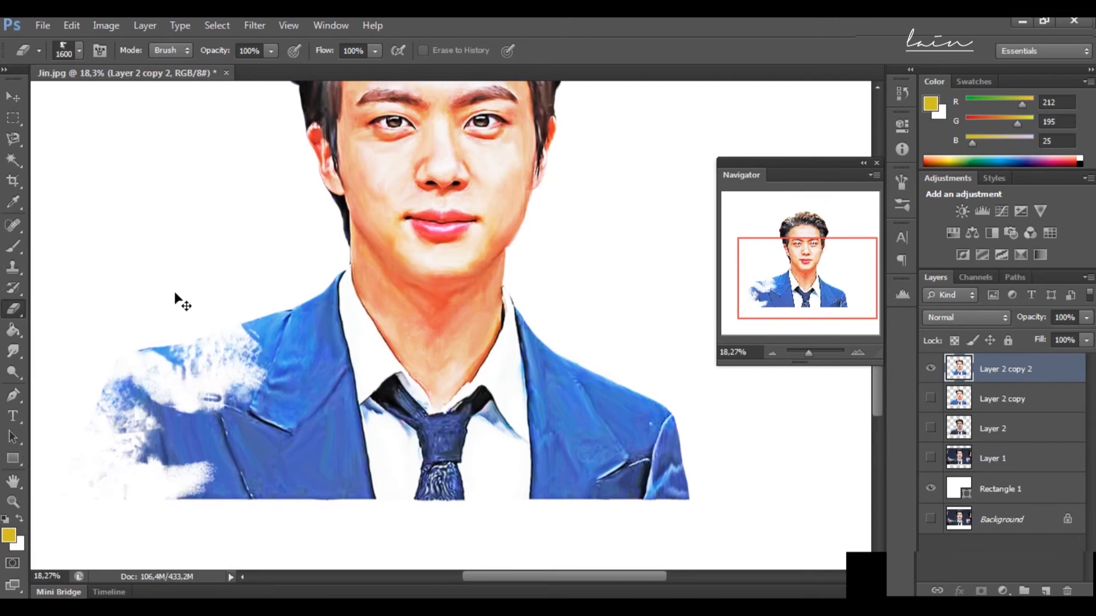
key(ctrl+z)
click(271, 51)
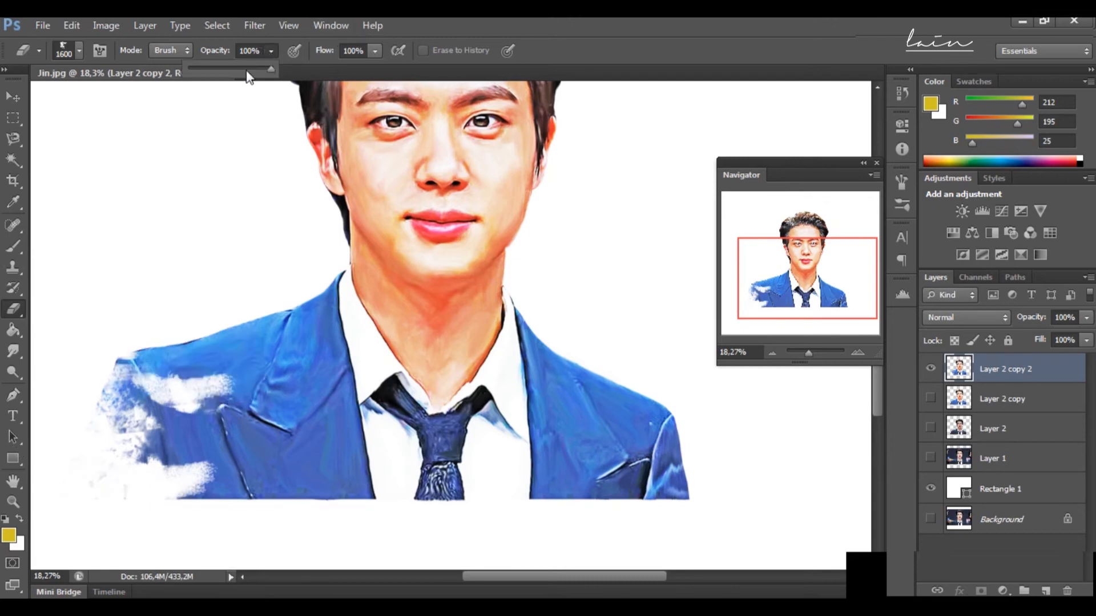
click(79, 226)
drag(97, 365, 174, 368)
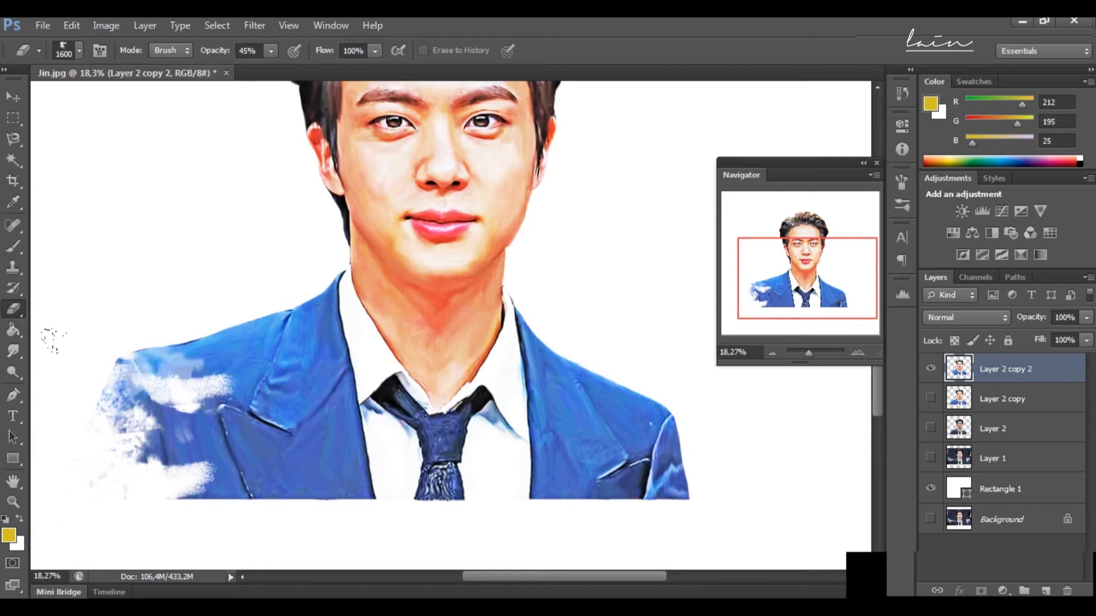
drag(41, 335, 7, 434)
drag(123, 419, 260, 434)
drag(665, 408, 682, 490)
Step: Set the Eraser to 800 px and 69% opacity and fade the jacket's lower right corner, undoing the stray stroke on the left
key(bracketleft)
key(bracketleft)
key(bracketleft)
key(bracketleft)
key(bracketleft)
click(271, 51)
drag(271, 69, 291, 72)
click(651, 476)
mouse_move(671, 481)
mouse_down()
mouse_move(640, 474)
mouse_move(642, 505)
mouse_up()
drag(223, 478, 311, 479)
key(ctrl+z)
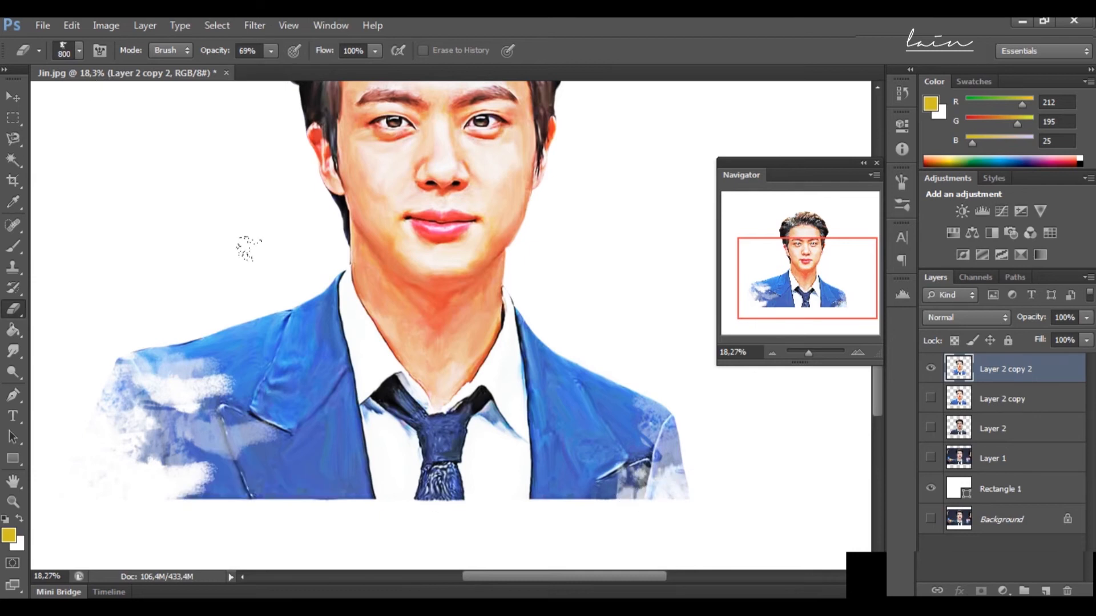
Step: Switch the Eraser to another textured tip at 800 px and fade the jacket's bottom edge on both sides of the shirt
click(77, 51)
click(64, 252)
click(135, 438)
key(bracketright)
key(bracketright)
key(bracketright)
key(bracketright)
key(bracketright)
click(231, 464)
drag(182, 495, 368, 483)
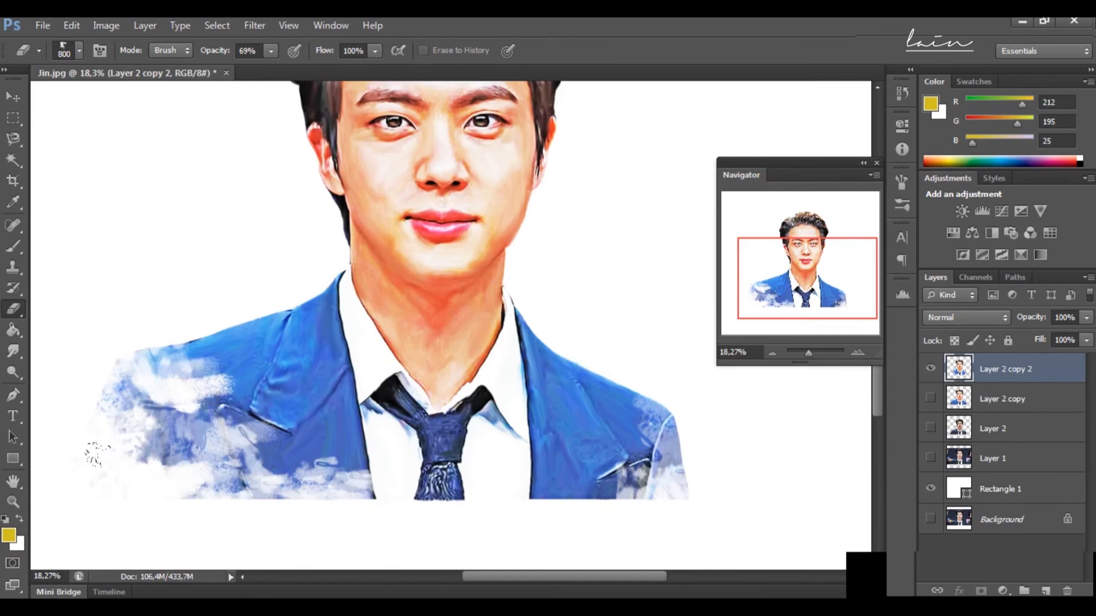
drag(656, 482, 548, 495)
scroll(718, 508, down, 3)
drag(364, 410, 249, 417)
Step: Pick a different textured tip, enlarge it to 1100 px and erase faint spots on the jacket's lower left front
click(79, 51)
scroll(108, 253, down, 2)
click(30, 252)
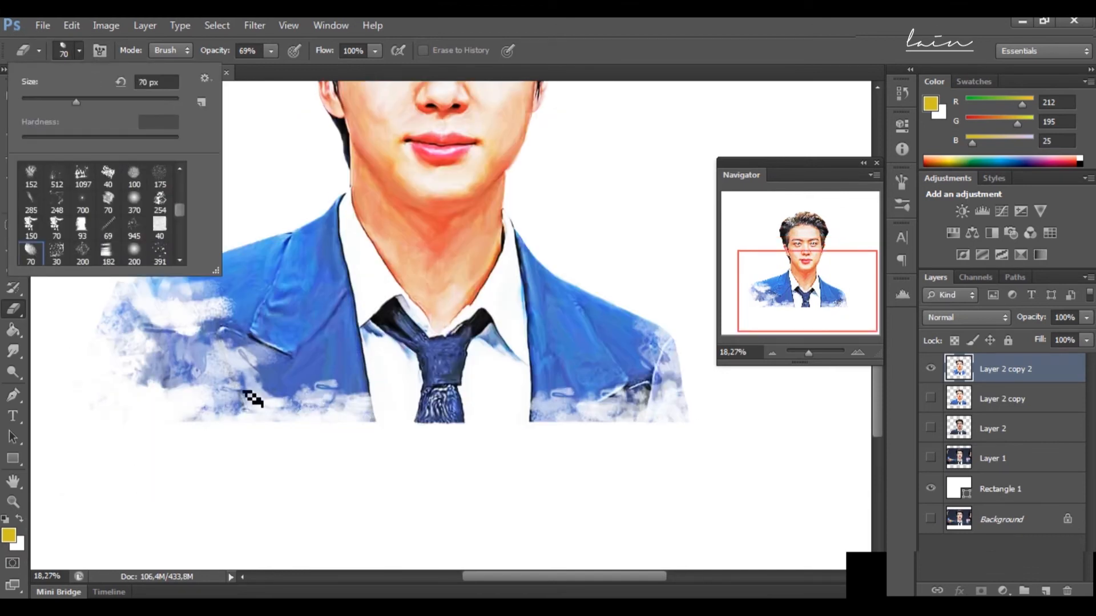
click(159, 203)
click(190, 455)
key(])
key(])
key(])
key(])
key(])
key(])
key(])
key(])
key(])
key(])
key(])
key(])
click(267, 392)
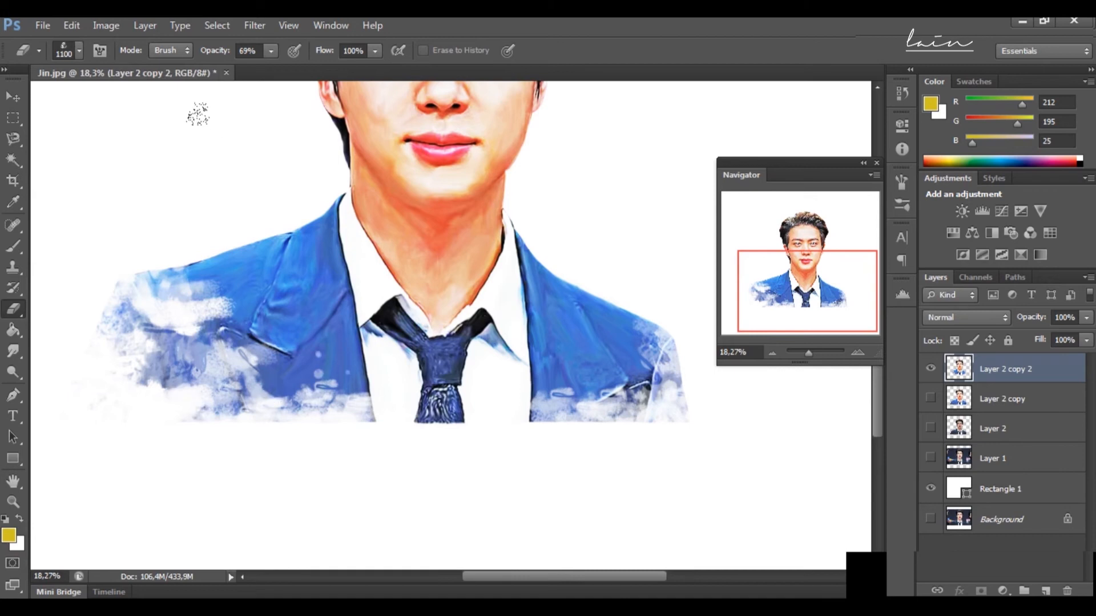
Step: Try erasing texture on the jacket's lower left front with another brush tip at 1000 px
click(79, 51)
click(83, 174)
scroll(127, 262, down, 8)
click(107, 226)
click(169, 431)
key(])
key(])
key(])
key(])
key(])
key(])
key(])
key(])
key(])
key(])
click(252, 387)
click(283, 394)
key(ctrl+alt+z)
key(ctrl+alt+z)
Step: Switch the Eraser to a new splatter tip, undo its test mark and reduce its size to 1500 px
click(79, 51)
scroll(137, 234, up, 6)
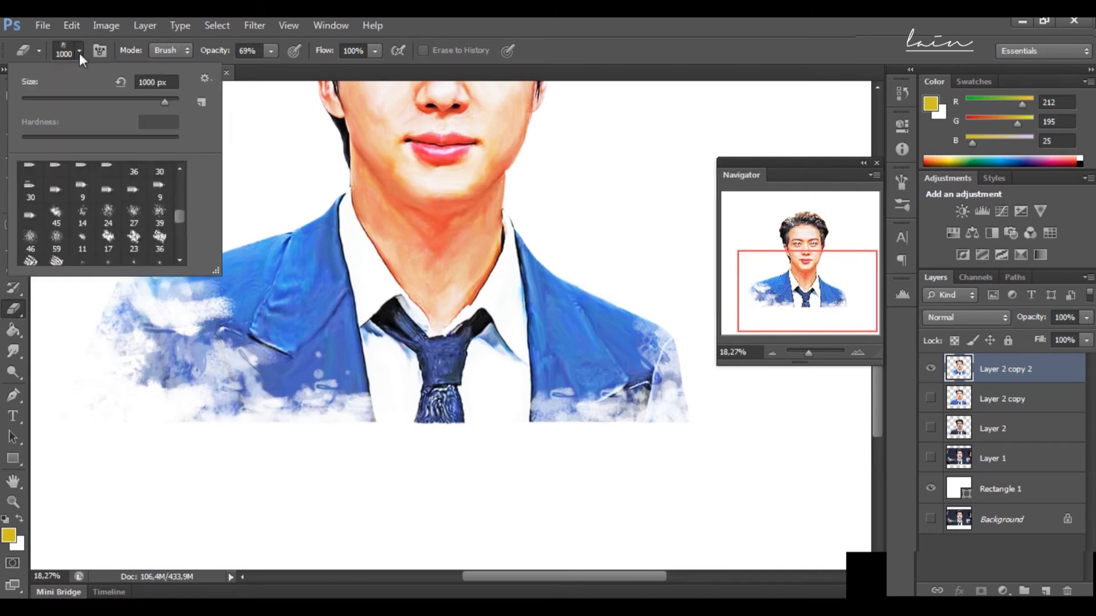
scroll(137, 234, down, 2)
click(60, 231)
click(33, 255)
click(268, 390)
key(ctrl+z)
key(bracketleft)
key(bracketleft)
Step: Erase splatters along the bottom of the left jacket front, shirt and tie, undoing the mark on the left sleeve
click(278, 399)
click(360, 403)
click(438, 402)
click(114, 368)
key(ctrl+z)
Step: Lower the Eraser opacity to 52% and add a faded splatter on the right shoulder and the tie's end
click(271, 51)
drag(272, 69, 257, 69)
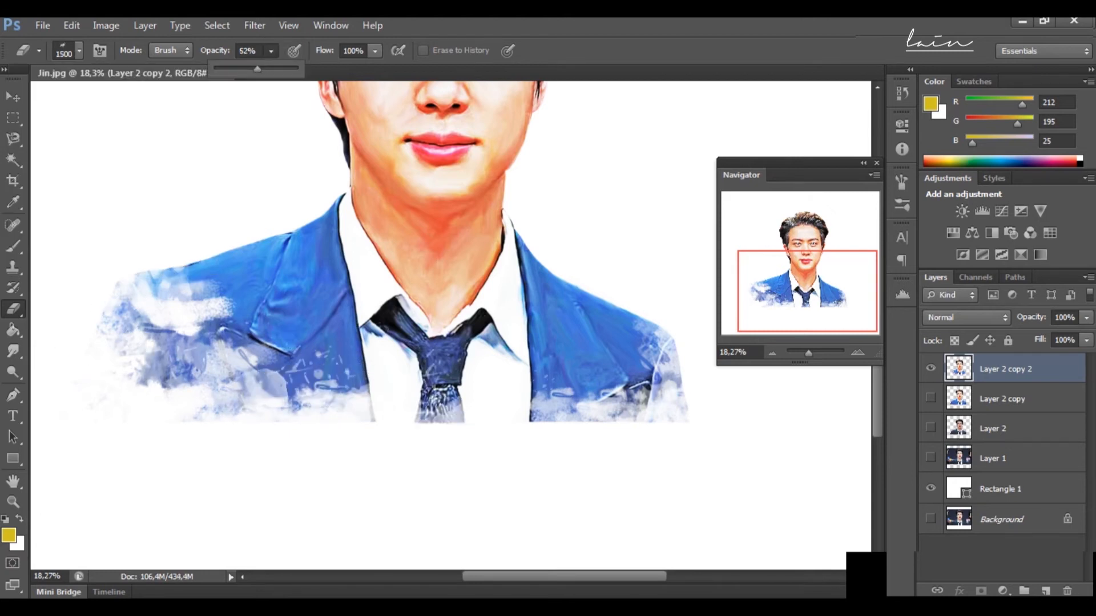
click(616, 328)
click(431, 412)
Step: Fade the tie's end, the shirt's bottom edge and the left shoulder's outer edge, raising the Eraser opacity to 86%
click(272, 51)
click(435, 414)
mouse_move(272, 69)
mouse_down()
mouse_move(314, 69)
mouse_move(261, 69)
mouse_up()
click(431, 419)
click(271, 51)
click(407, 424)
click(508, 410)
click(506, 424)
click(83, 286)
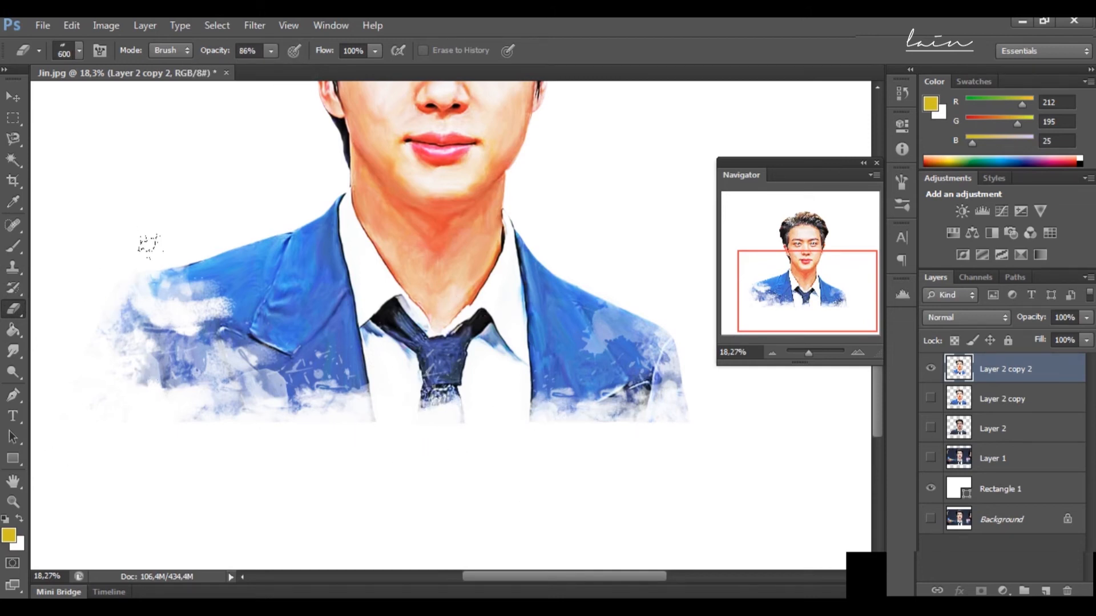
Step: Set the Eraser opacity to 61%, enlarge the tip and erase more splatters over the jacket's lower left front
drag(808, 352, 806, 352)
drag(820, 290, 822, 285)
click(276, 486)
click(271, 51)
drag(260, 69, 239, 70)
key(bracketright)
key(bracketright)
key(bracketright)
key(bracketright)
key(bracketright)
click(273, 457)
click(268, 454)
click(303, 429)
click(255, 485)
click(281, 492)
click(331, 494)
Step: Switch to another splatter tip at 700 px and break up the jacket's right front and both shoulders at 61% opacity
scroll(320, 485, down, 3)
click(79, 51)
click(88, 227)
click(359, 468)
key(ctrl+z)
key(bracketleft)
key(bracketleft)
key(bracketleft)
key(bracketleft)
key(bracketleft)
key(bracketleft)
key(bracketleft)
key(bracketleft)
key(bracketleft)
key(bracketleft)
key(bracketleft)
key(bracketleft)
key(bracketleft)
key(bracketleft)
key(bracketleft)
key(bracketleft)
key(bracketleft)
key(bracketleft)
click(402, 410)
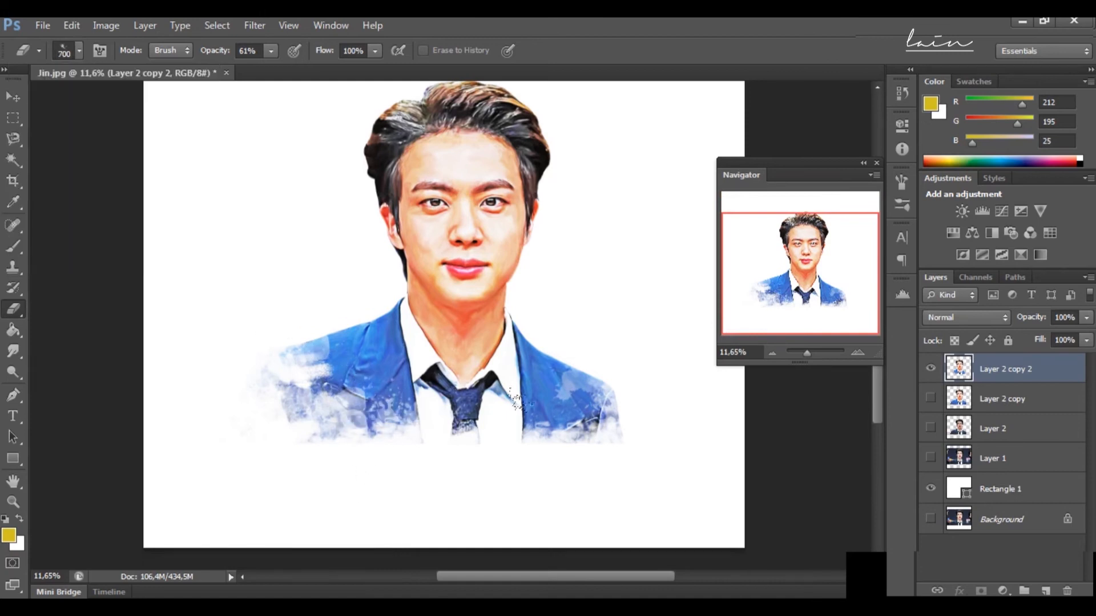
click(528, 415)
click(586, 419)
click(322, 352)
click(569, 366)
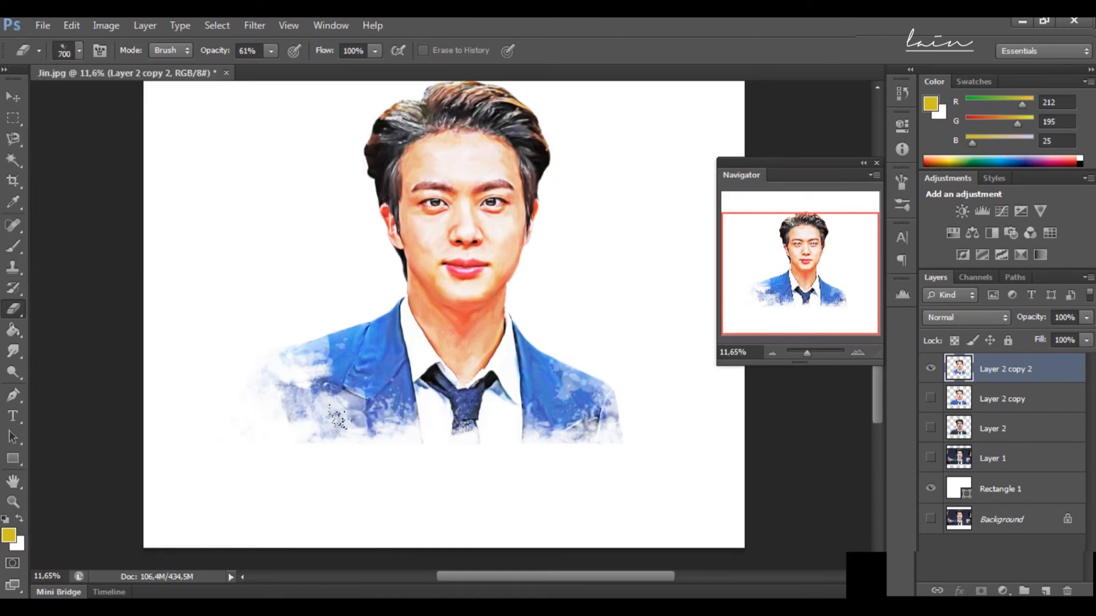
Step: Raise the Eraser opacity to 85% and wear away the left shoulder edge and the jacket's lower right corner
drag(271, 51, 293, 69)
click(274, 377)
click(583, 431)
click(558, 424)
click(613, 412)
click(599, 411)
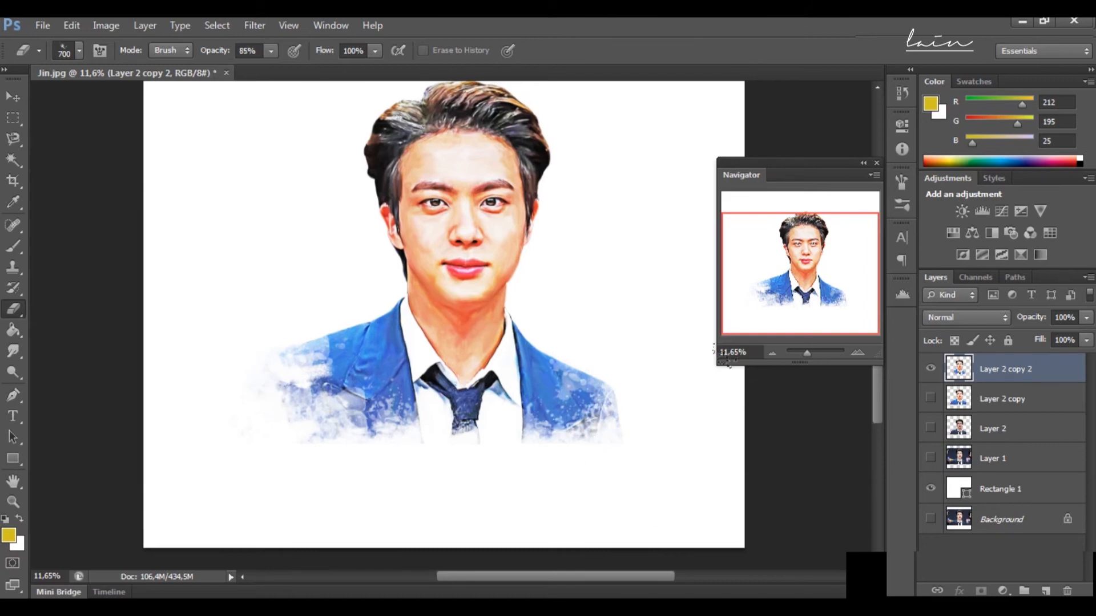
Step: Switch the Eraser to the 150 px splatter tip and erase part of the hair's upper left edge
drag(807, 353, 809, 355)
drag(800, 256, 806, 225)
key(bracketleft)
key(bracketleft)
key(bracketleft)
key(bracketleft)
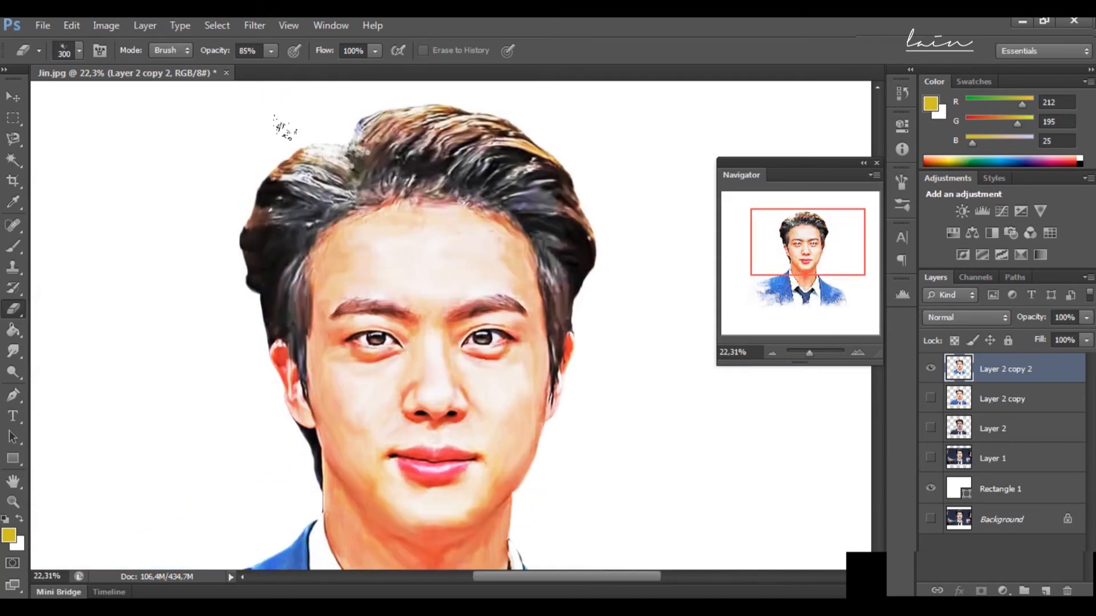
click(80, 50)
scroll(137, 228, up, 3)
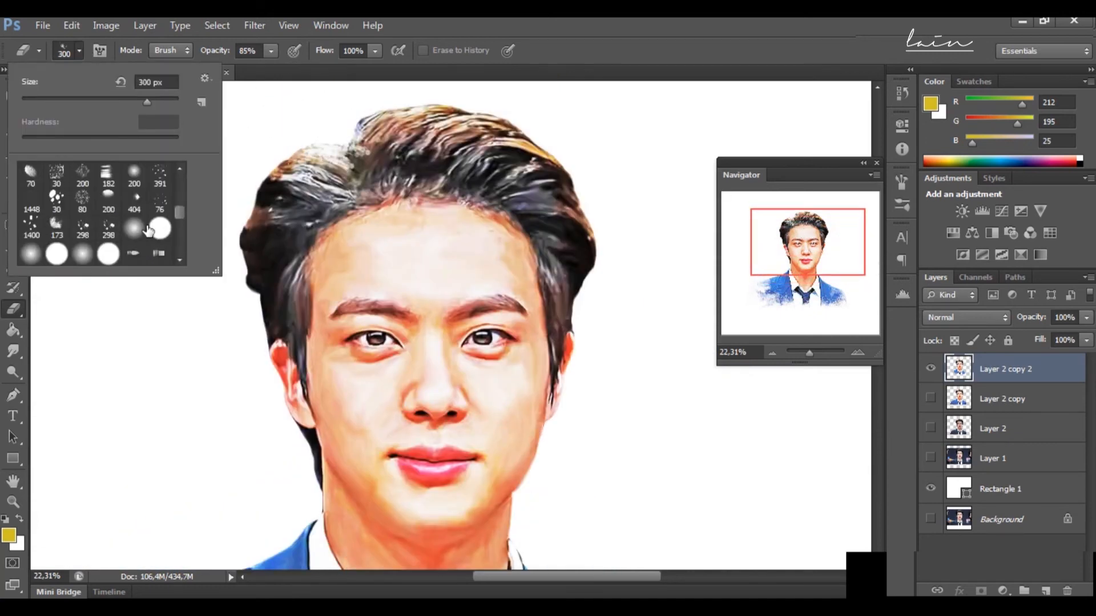
scroll(149, 229, up, 3)
click(55, 256)
click(278, 127)
click(302, 171)
Step: Set the Eraser to 54% opacity and 200 px and fade the upper left part of the hair further
click(271, 51)
click(274, 126)
key(5)
key(4)
key(bracketleft)
key(bracketleft)
key(bracketleft)
key(bracketleft)
mouse_move(305, 177)
mouse_down()
mouse_move(272, 221)
mouse_move(290, 184)
mouse_up()
click(363, 135)
Step: Fade a small patch of hair above the left ear, undoing the excess eraser strokes there
drag(257, 257, 262, 302)
key(ctrl+z)
click(258, 285)
drag(260, 263, 257, 280)
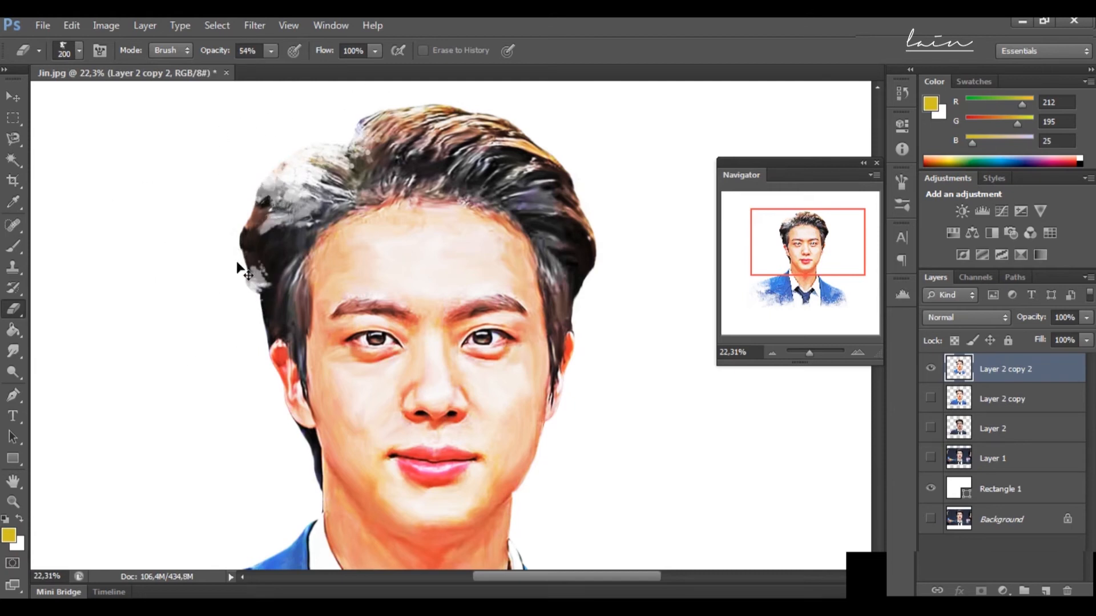
key(ctrl+z)
Step: Set the Eraser to 34% opacity and 500 px, angle the splatter tip to -99° with 31% spacing, and fade the hair's left edge
click(271, 51)
click(255, 69)
click(216, 265)
key(bracketright)
key(bracketright)
key(bracketright)
key(bracketright)
click(901, 205)
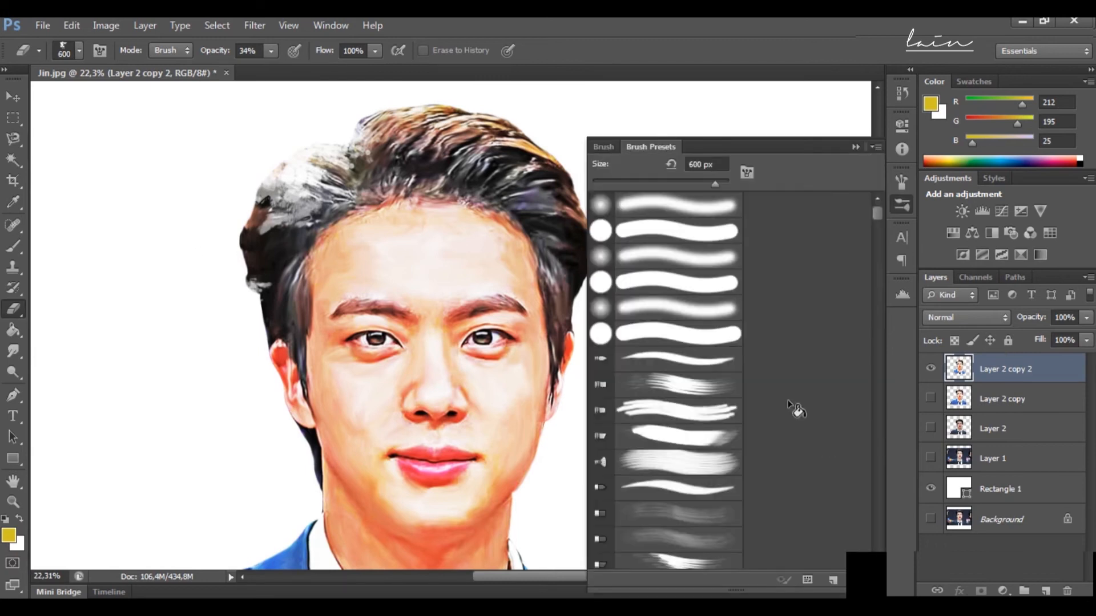
click(901, 181)
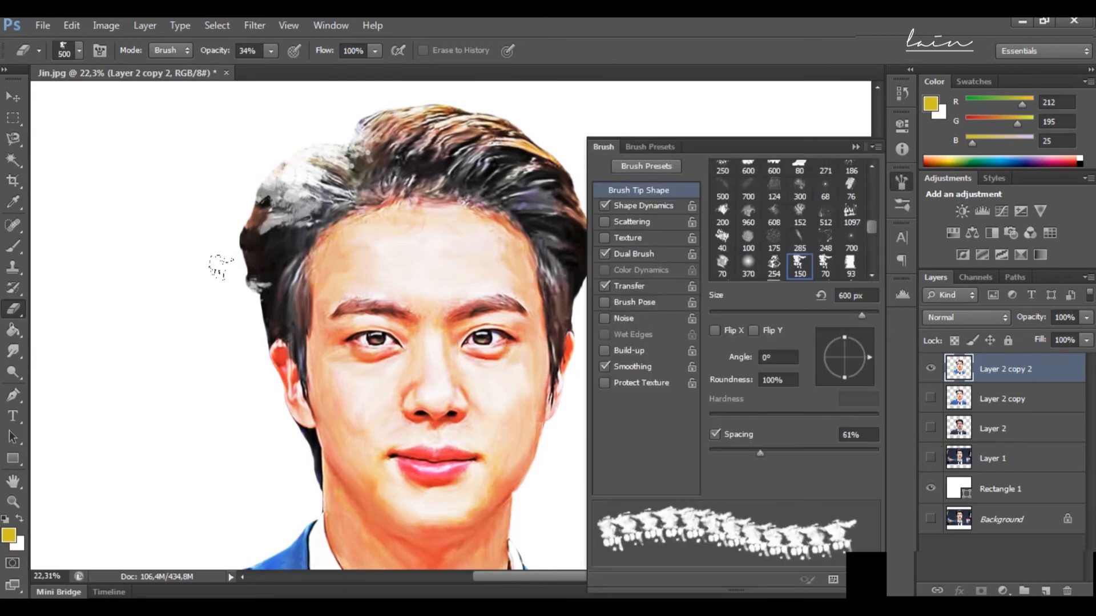
drag(265, 307, 252, 257)
scroll(134, 304, up, 3)
drag(389, 214, 367, 206)
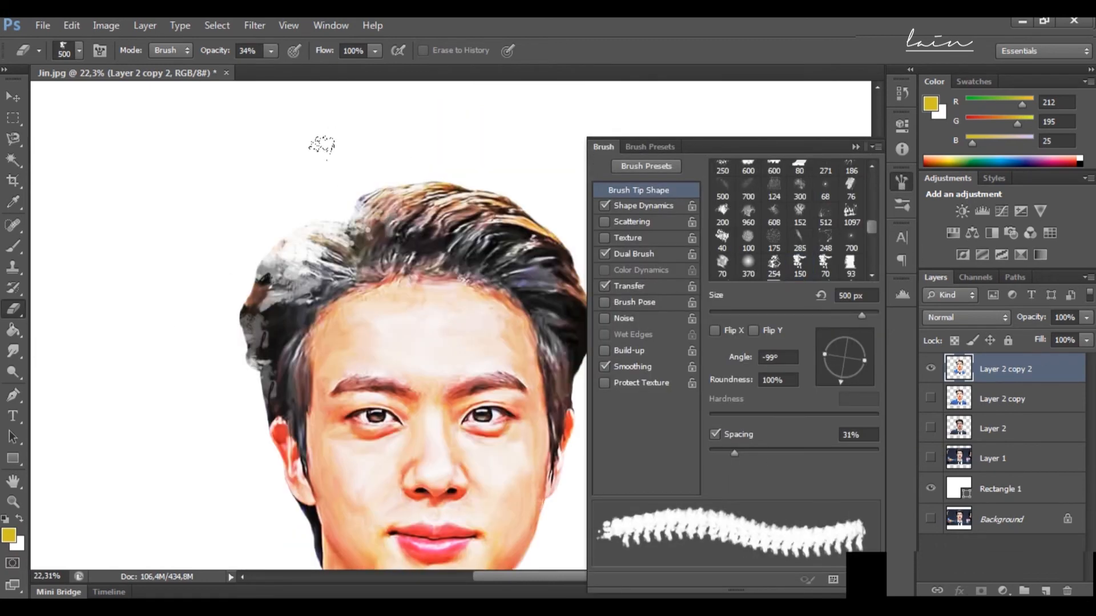
Step: Enlarge the Eraser to 1000 px and wear away the lower edge of the jacket's left side
click(854, 147)
key(bracketleft)
key(bracketleft)
key(bracketleft)
key(bracketleft)
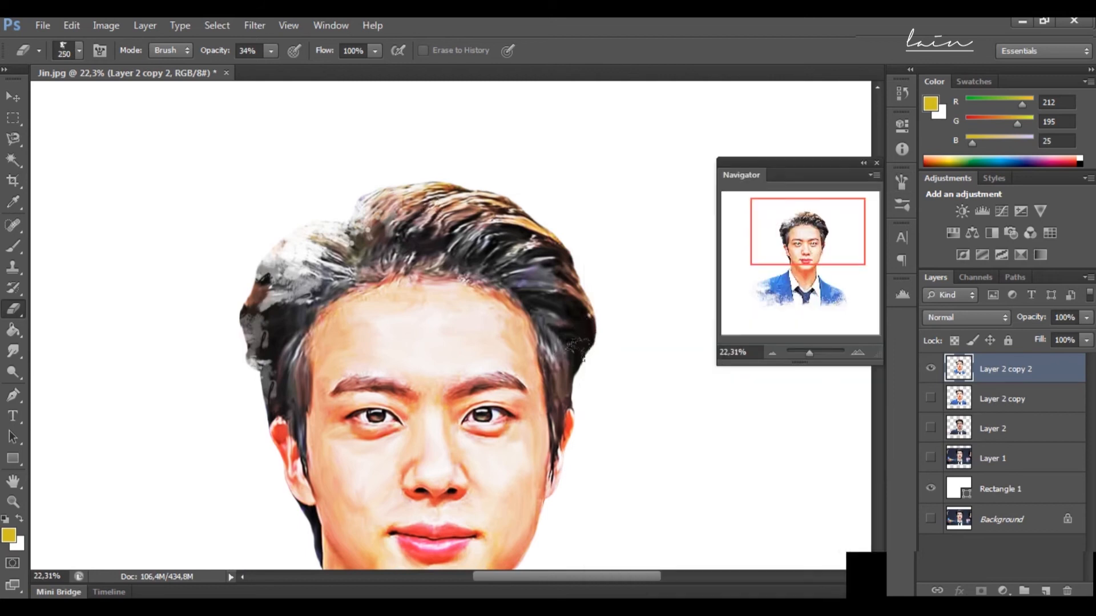
drag(809, 353, 807, 353)
scroll(576, 371, down, 3)
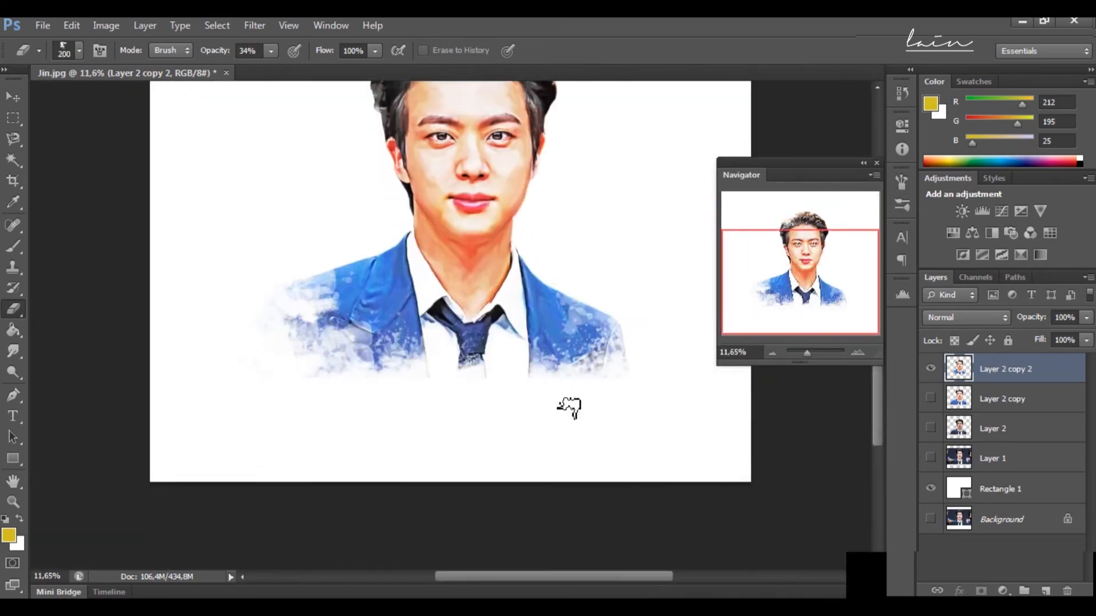
key(bracketright)
key(bracketright)
key(bracketright)
key(bracketright)
key(bracketright)
key(bracketright)
key(bracketright)
key(bracketright)
drag(374, 361, 413, 353)
Step: Raise the Eraser opacity to 76% and cut stronger splatter marks into the jacket's lower left part
click(270, 50)
drag(284, 73, 306, 73)
click(397, 357)
click(401, 348)
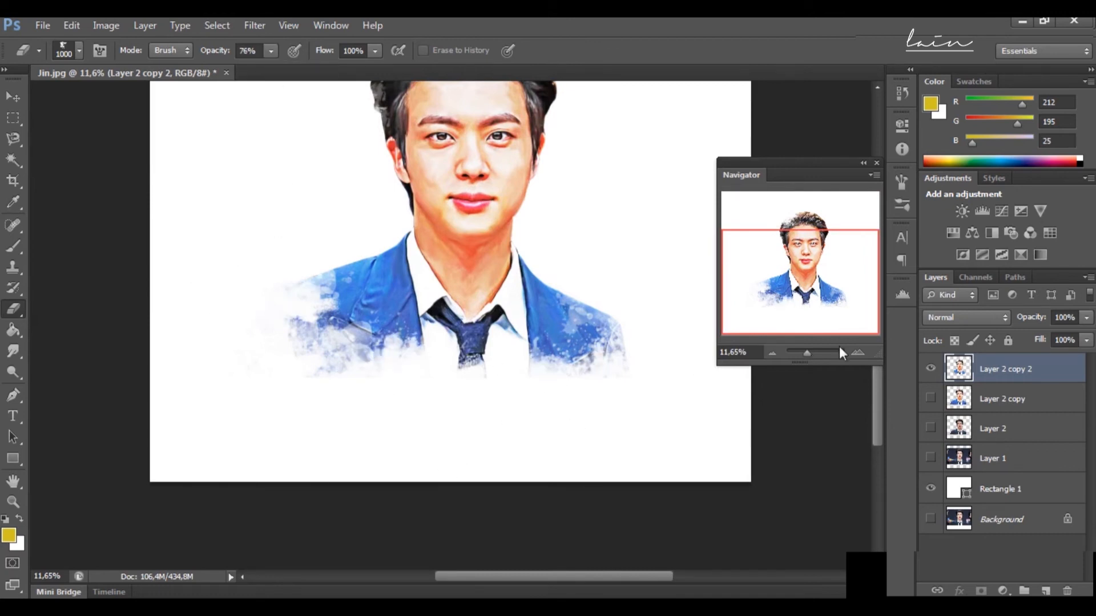
Step: Lower the Eraser opacity to 32% and fade splatter marks into the right side of the jacket
click(272, 51)
drag(271, 68, 255, 71)
click(597, 354)
click(271, 51)
click(565, 336)
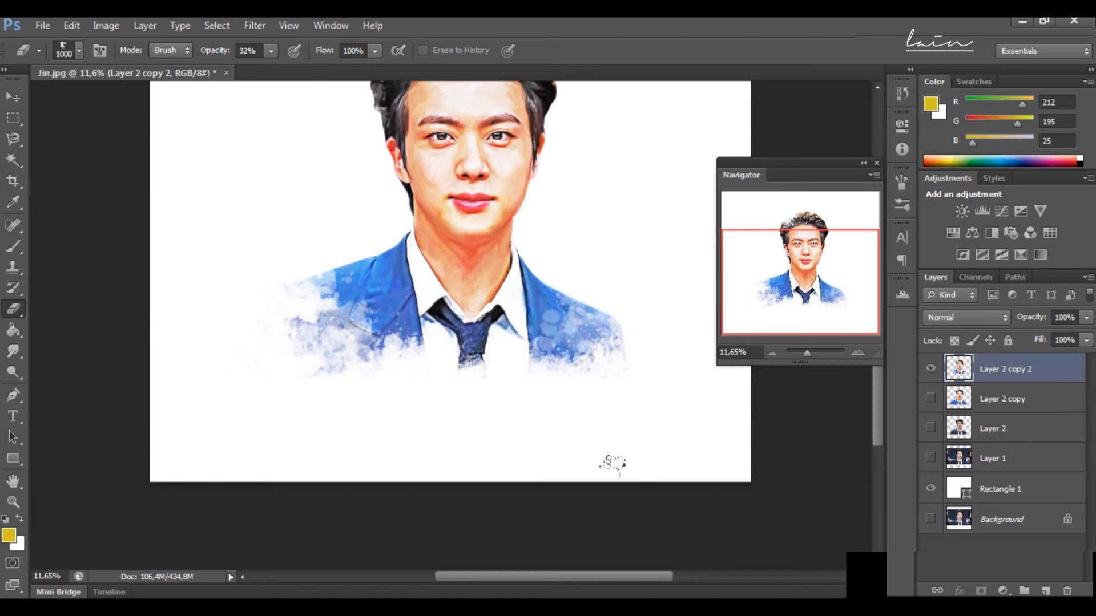
Step: Duplicate the erased portrait layer, Layer 2 copy 2, and hide the original
click(801, 349)
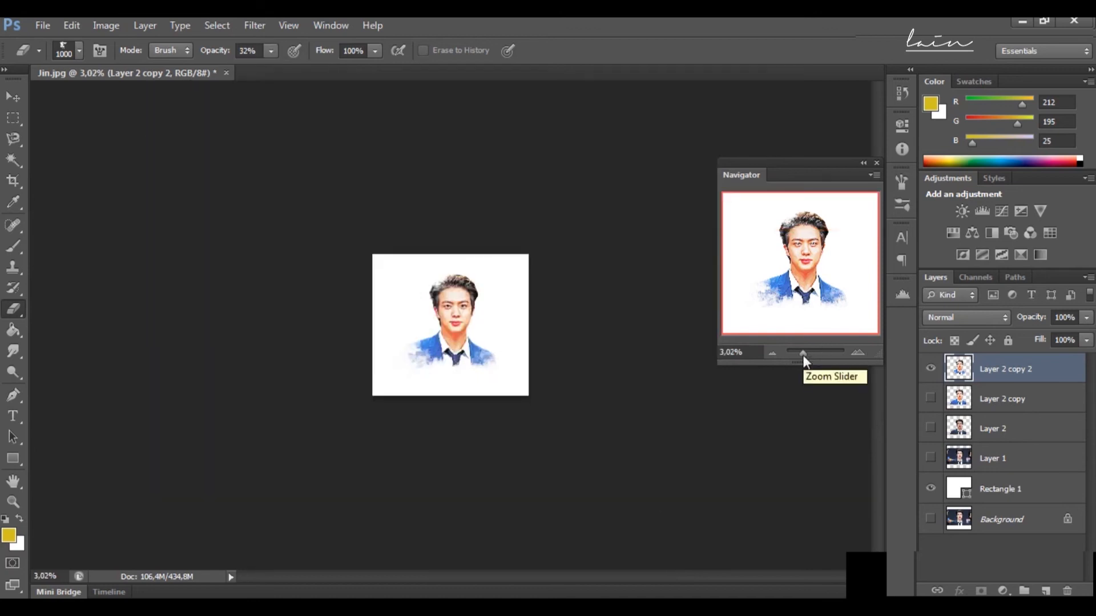
click(808, 352)
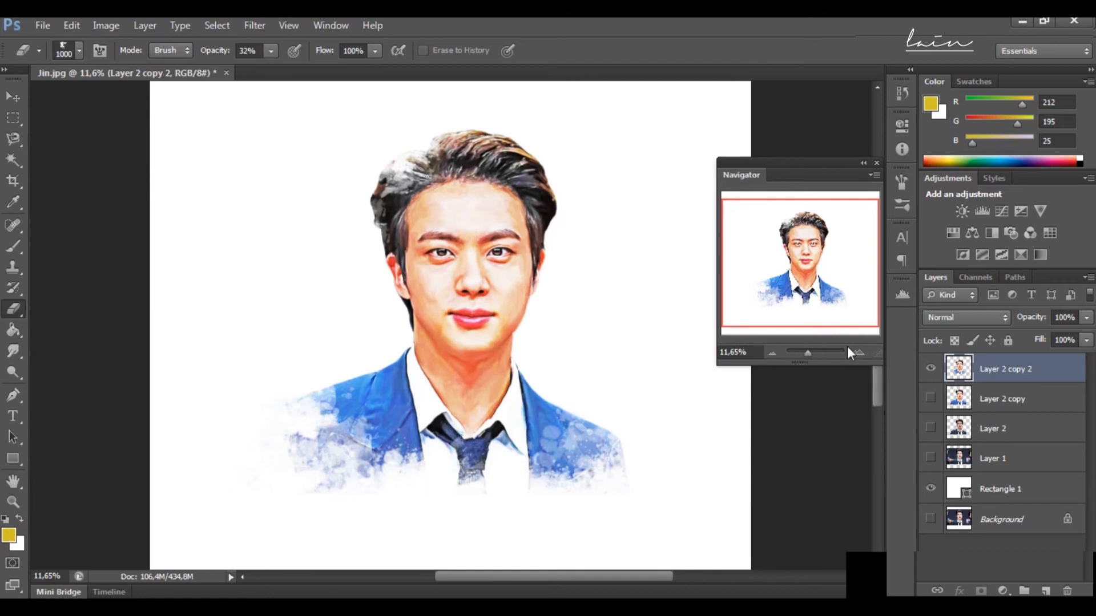
key(ctrl+j)
Step: Apply the Paint Daubs filter to the new copy with brush size 4, sharpness 6 and brush type Simple
click(263, 30)
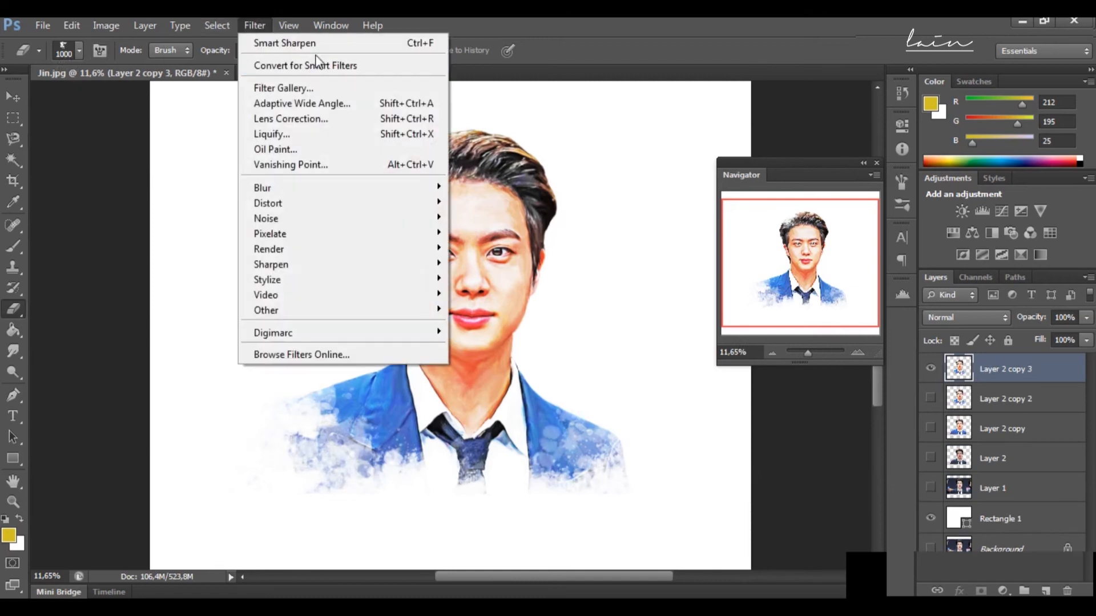
click(350, 96)
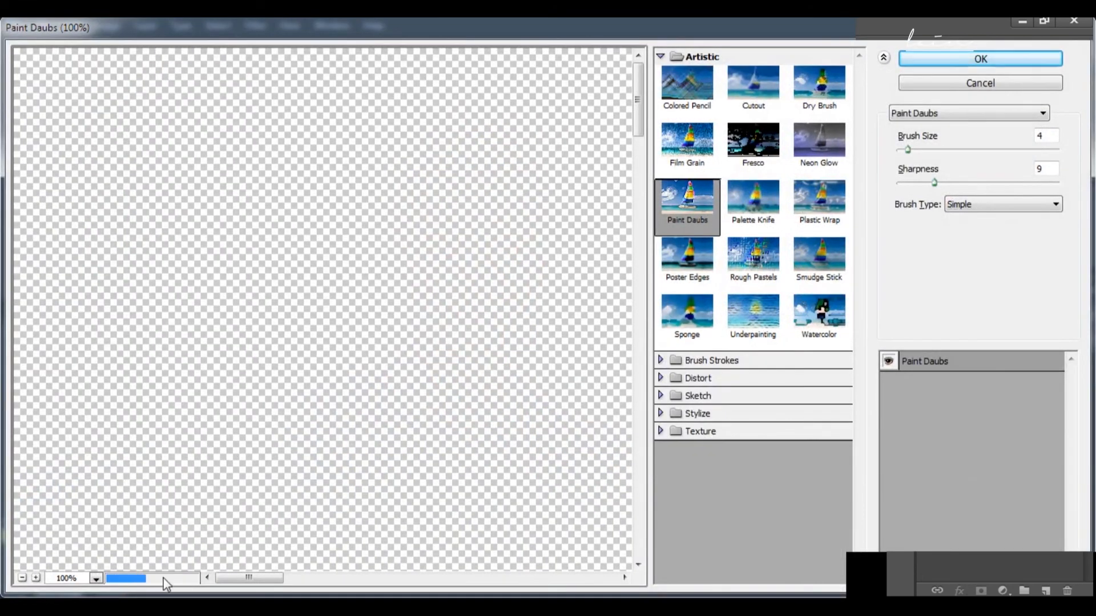
click(22, 579)
click(23, 578)
click(22, 578)
click(22, 579)
drag(429, 470, 239, 342)
drag(377, 242, 354, 289)
click(36, 579)
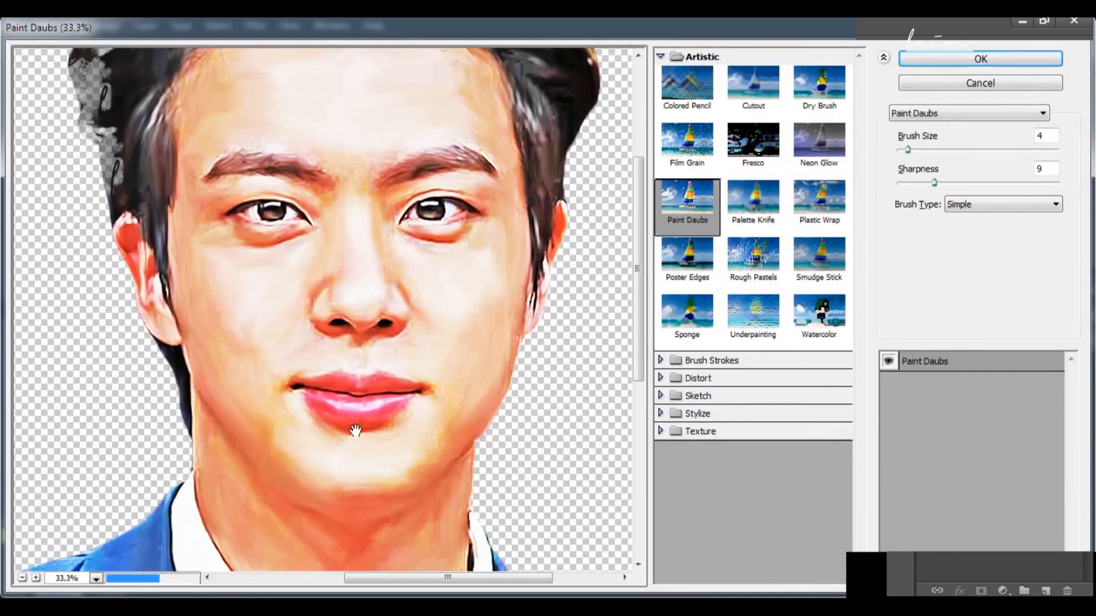
mouse_move(930, 183)
mouse_down()
mouse_move(948, 183)
mouse_move(914, 188)
mouse_move(929, 188)
mouse_up()
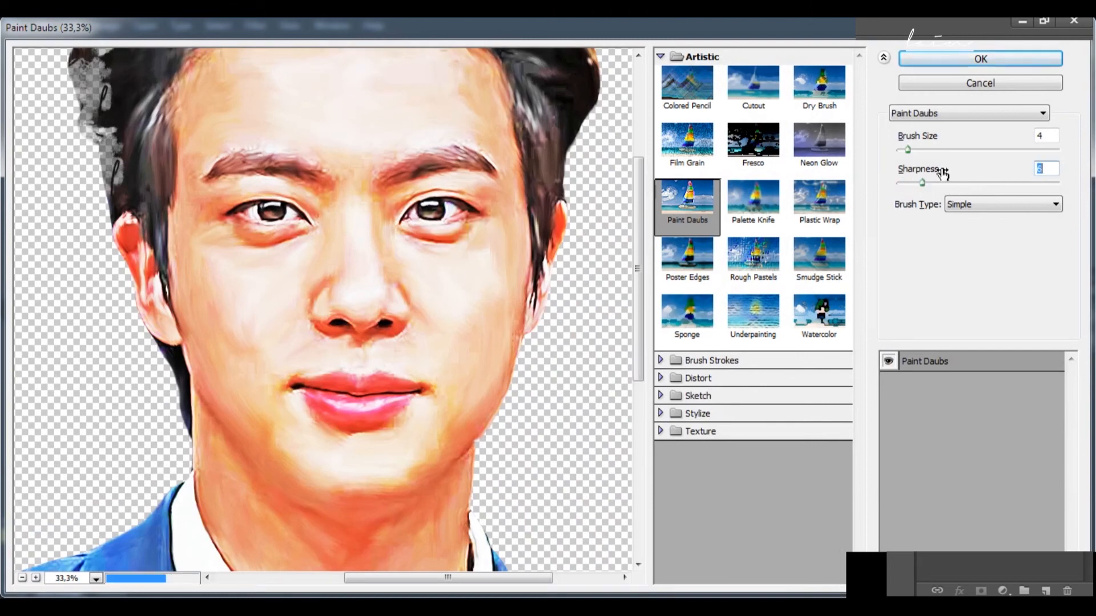
mouse_move(919, 151)
mouse_down()
mouse_move(932, 152)
mouse_move(909, 157)
mouse_up()
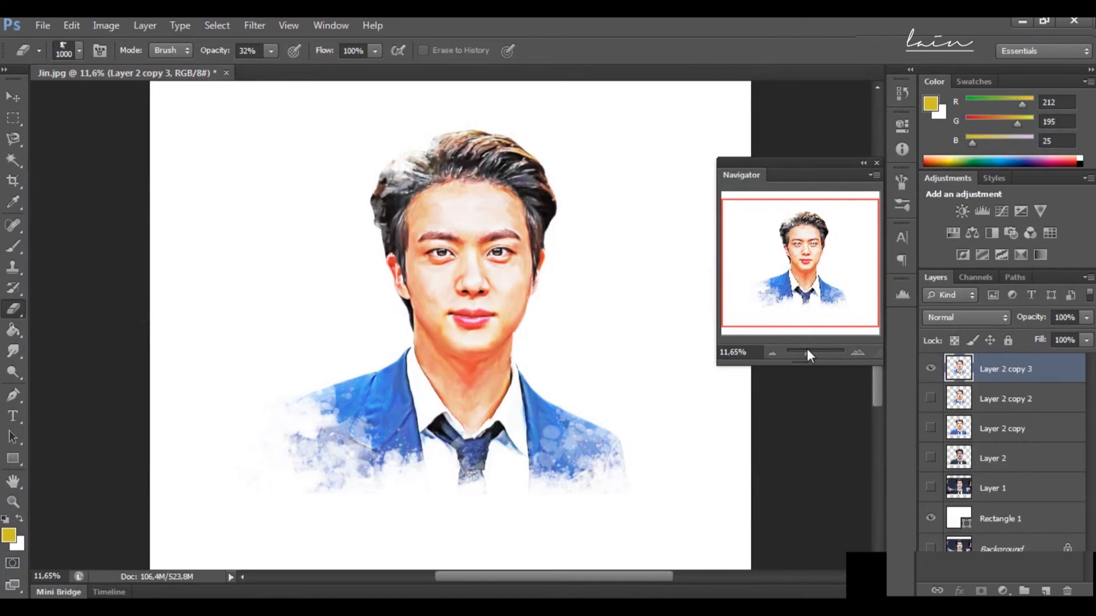
drag(808, 355, 803, 361)
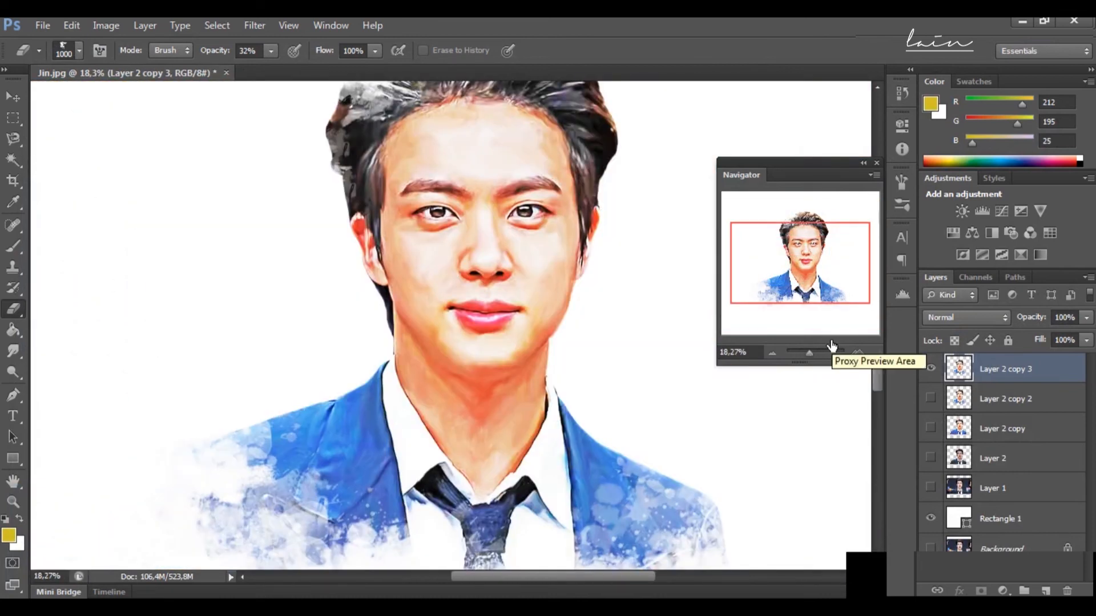
mouse_move(808, 355)
mouse_down()
mouse_move(797, 356)
mouse_move(811, 357)
mouse_up()
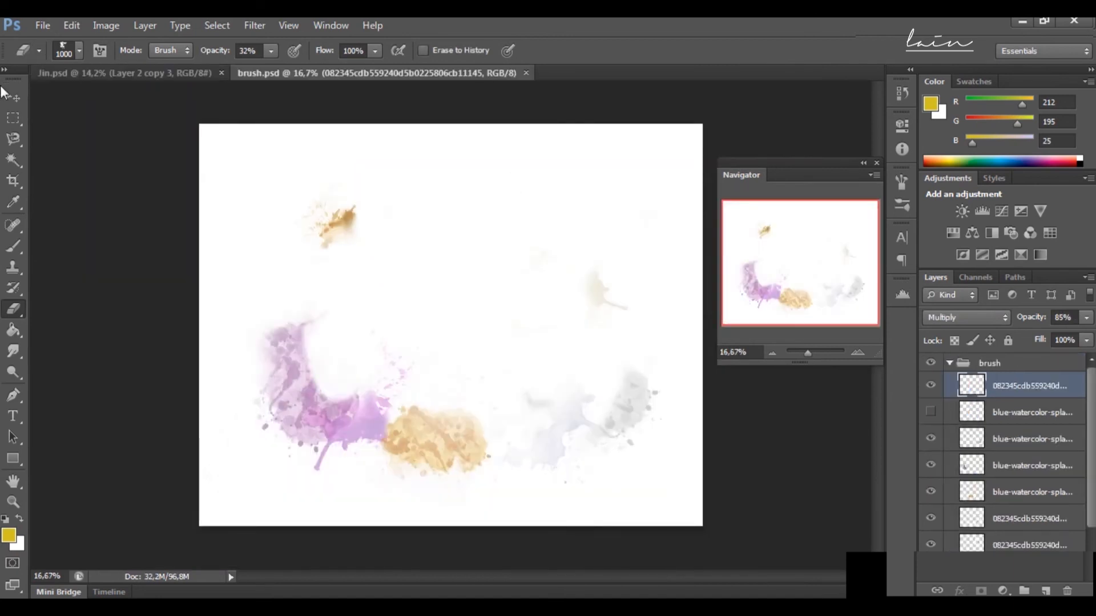
Step: Copy the purple blue-watercolor-splatter copy layer from brush.psd into the portrait document, over the jacket's left side
key(v)
click(992, 420)
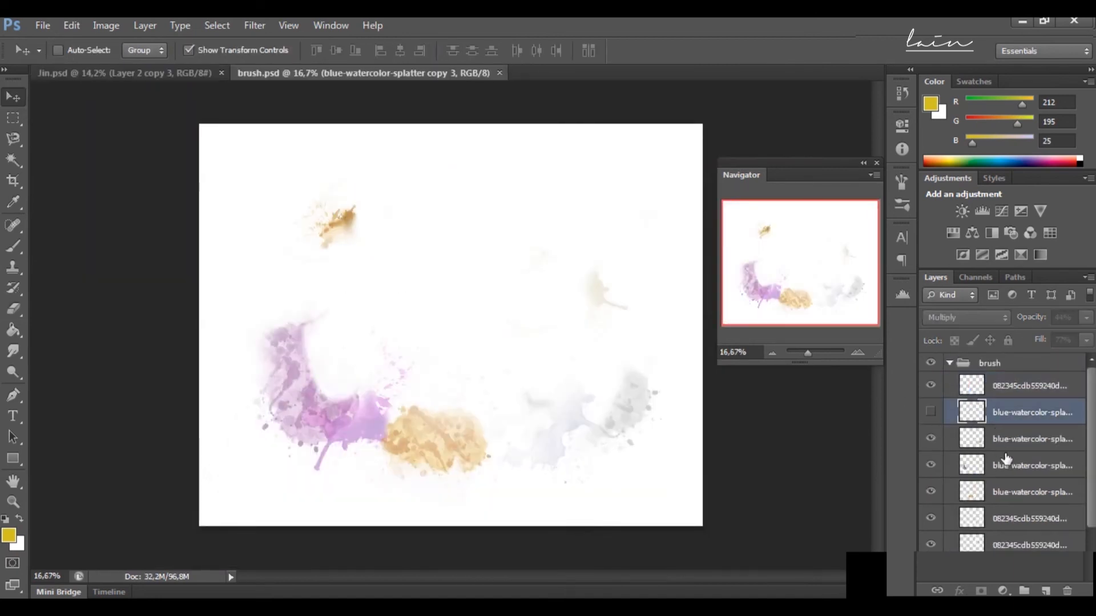
click(1003, 463)
mouse_move(313, 397)
mouse_down()
mouse_move(137, 73)
mouse_move(330, 454)
mouse_move(365, 457)
mouse_move(306, 477)
mouse_move(333, 512)
mouse_up()
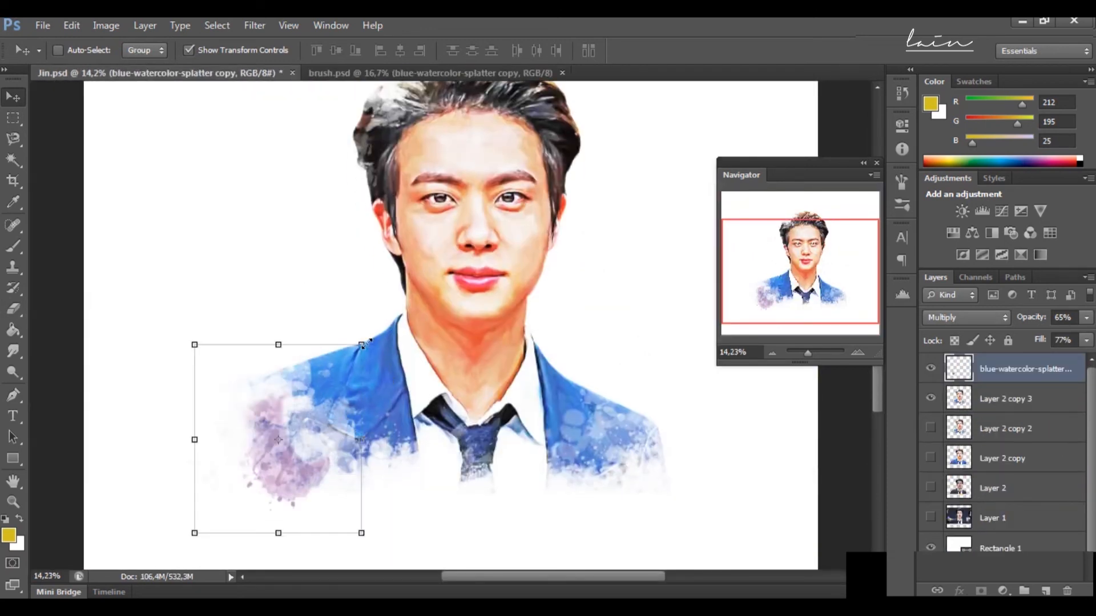
Step: Enlarge the purple splatter and position it over the lower left edge of the jacket
key(ctrl+t)
drag(360, 346, 462, 233)
drag(373, 463, 345, 495)
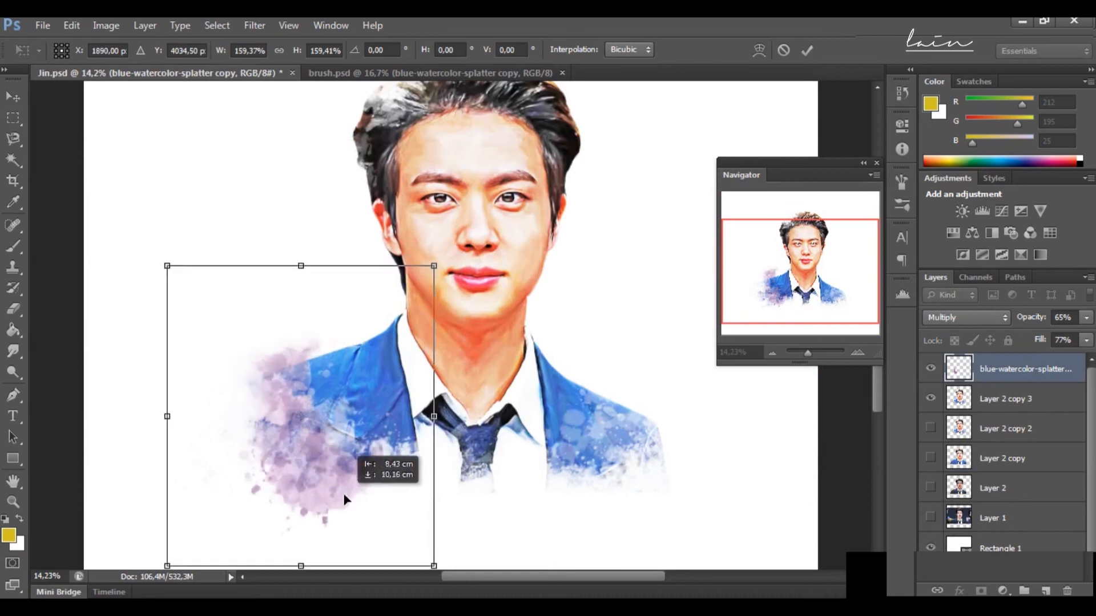
scroll(333, 393, down, 5)
drag(333, 340, 323, 347)
drag(436, 457, 476, 411)
drag(347, 336, 360, 351)
key(Return)
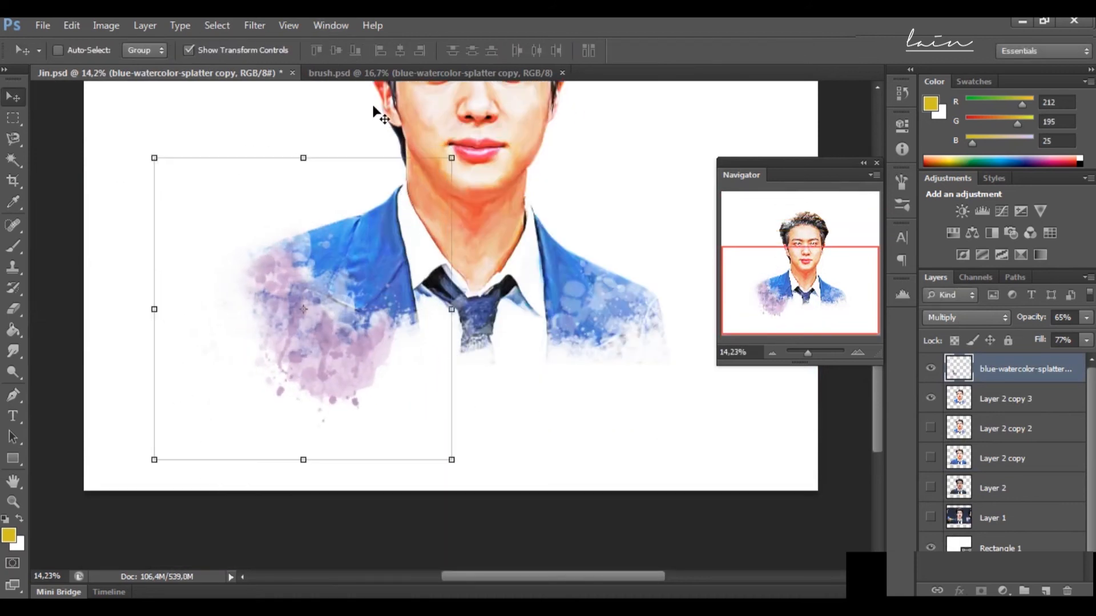
Step: Tint the grey splatter blue by shifting its Color Balance midtones strongly toward cyan
click(106, 25)
mouse_move(184, 67)
click(322, 165)
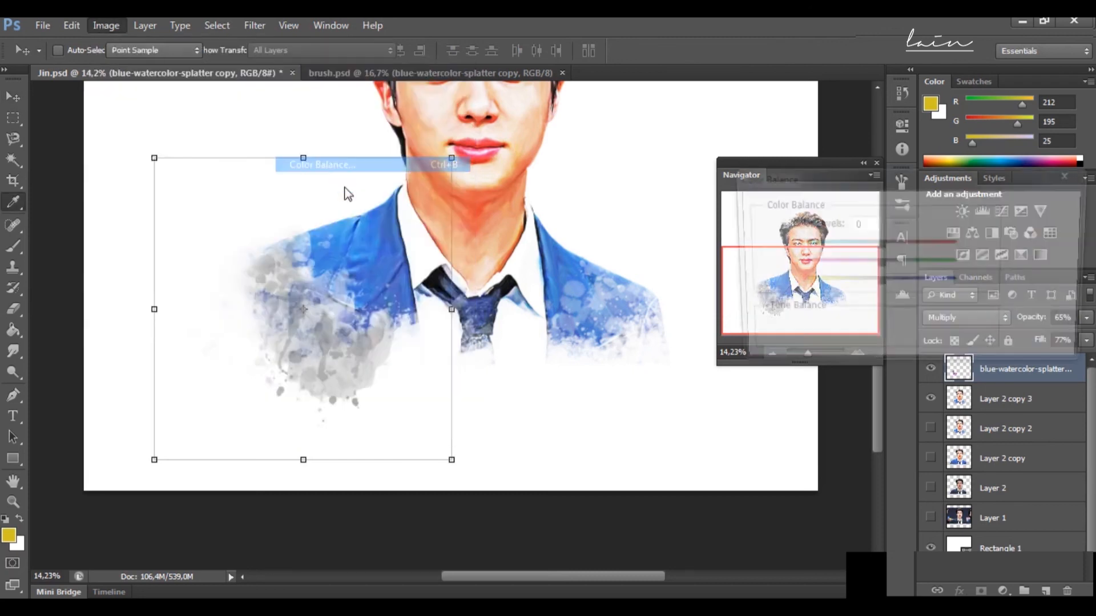
drag(879, 246, 800, 245)
drag(879, 269, 870, 275)
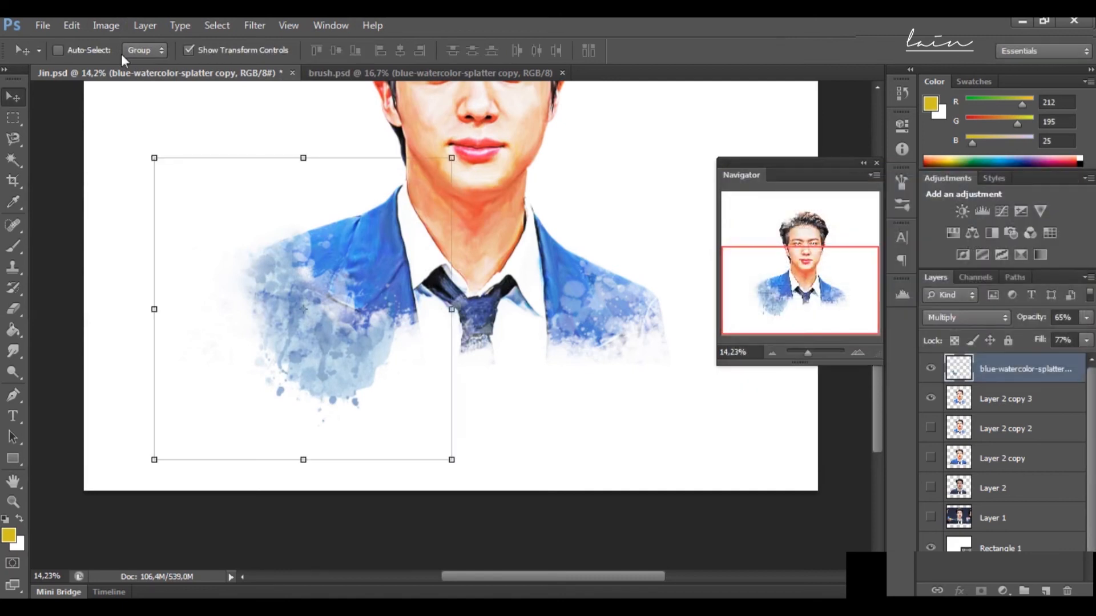
Step: Shift the splatter further toward blue and cyan with Color Balance and nudge it slightly up and to the right
click(106, 25)
mouse_move(131, 66)
click(326, 165)
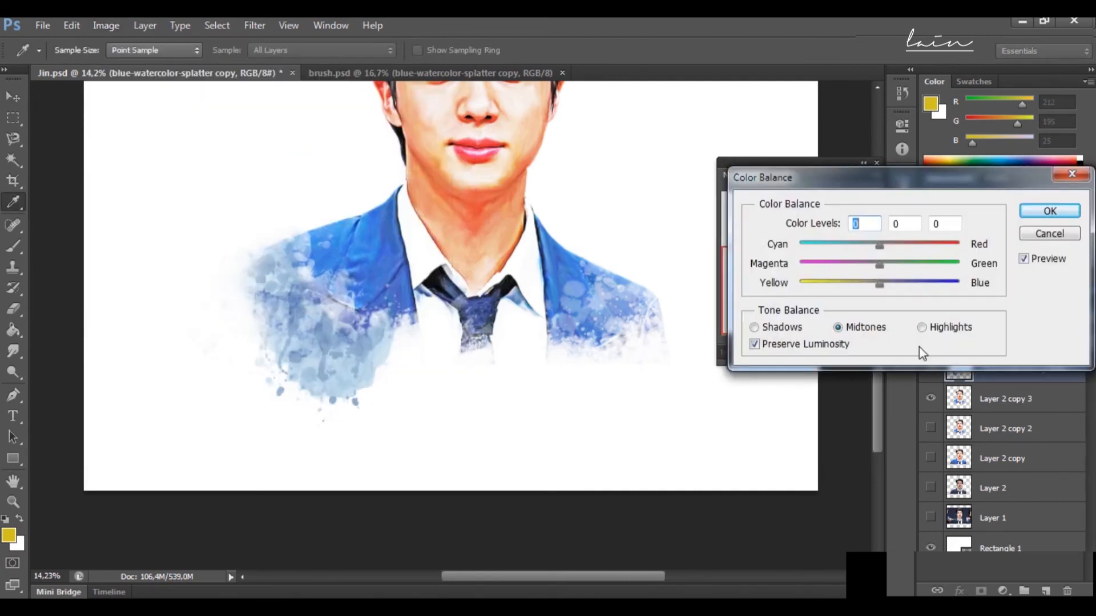
drag(945, 284, 921, 284)
drag(889, 245, 854, 246)
key(Return)
drag(417, 302, 428, 294)
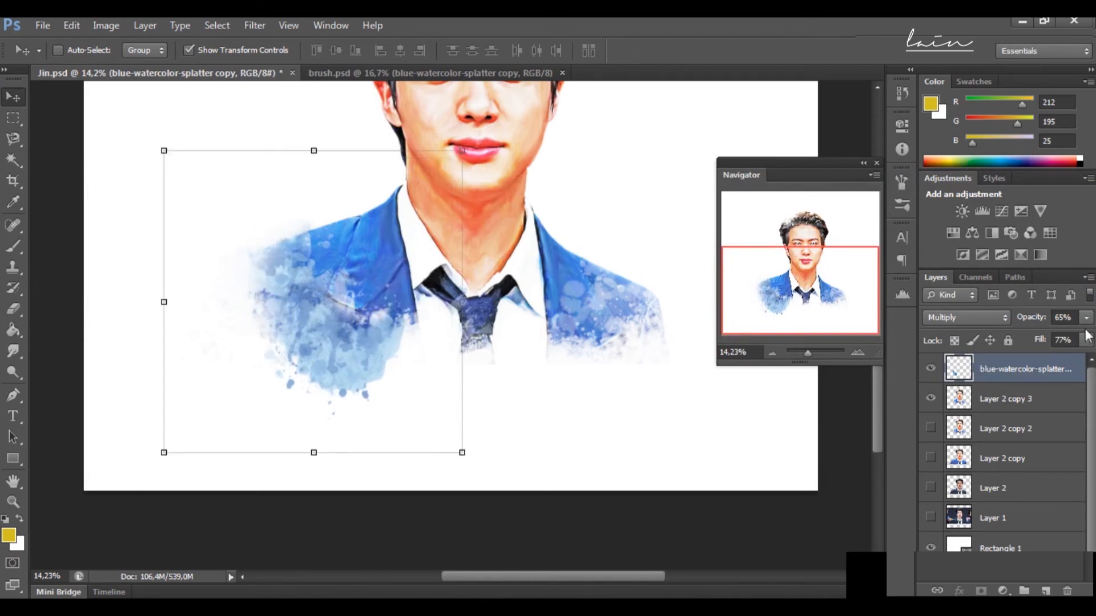
Step: Set the splatter layer's fill to 60% and put it in a new group named efck
drag(1086, 340, 1055, 361)
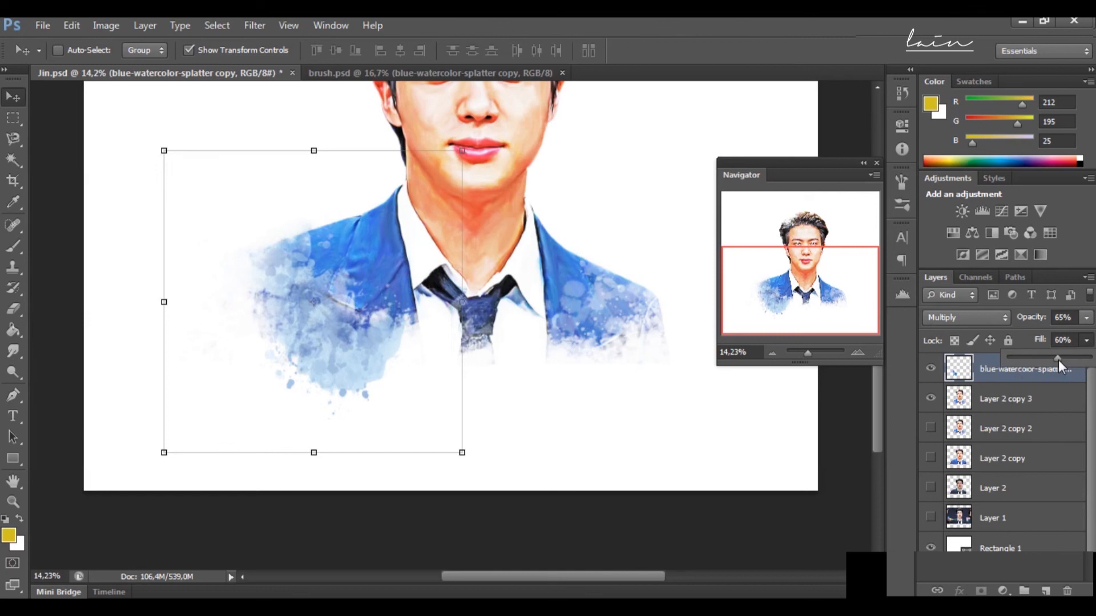
key(Return)
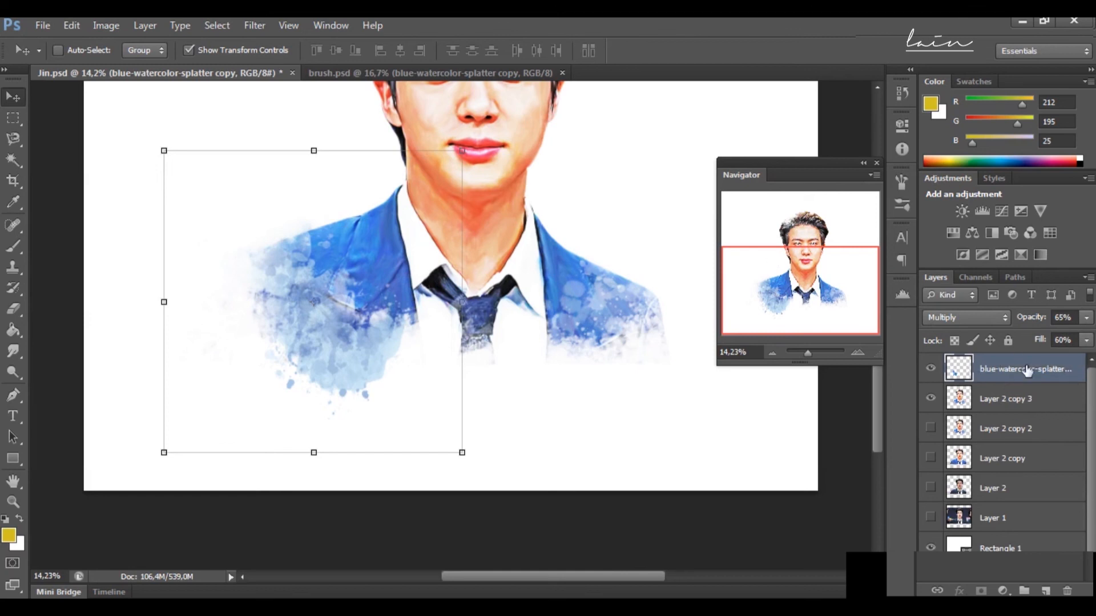
key(ctrl+g)
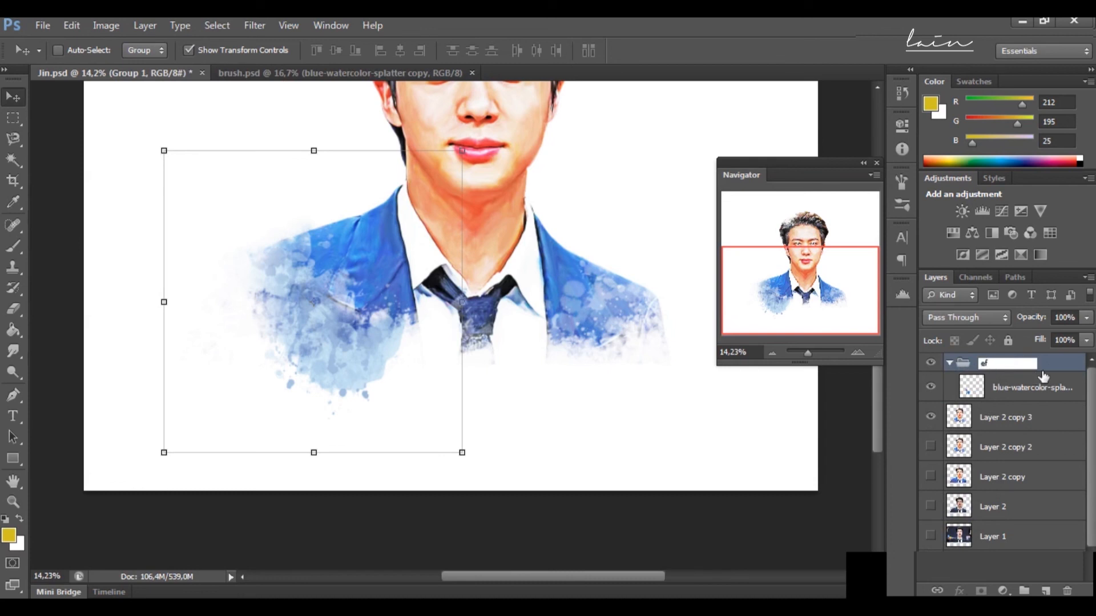
key(Return)
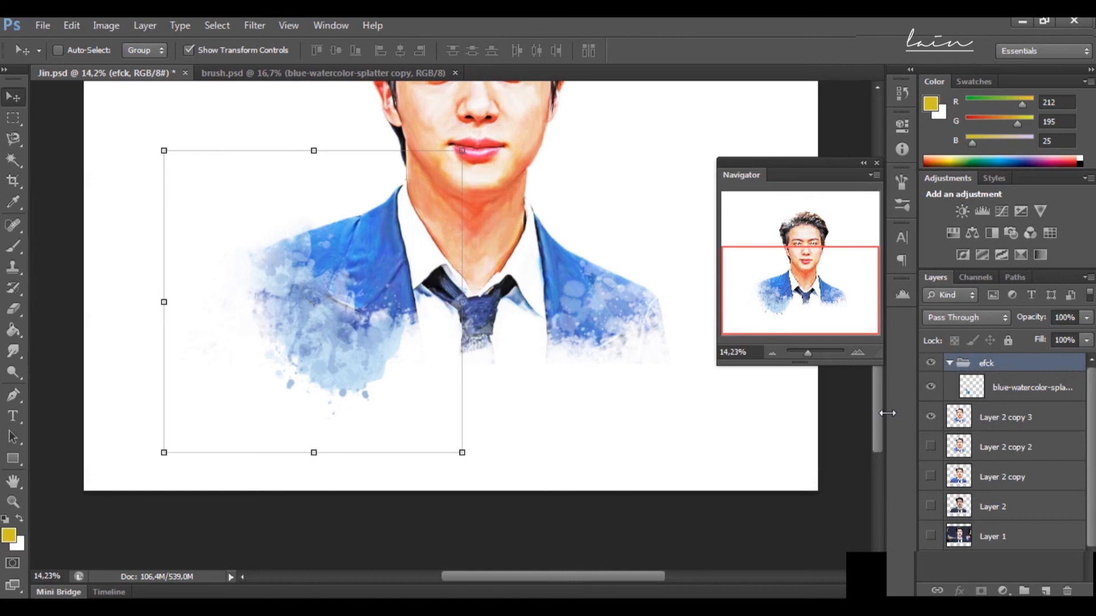
Step: Copy the purple dripping splatter layer from brush.psd into the efck group of the portrait document
click(361, 74)
click(1010, 516)
scroll(1009, 513, down, 2)
click(1008, 514)
mouse_move(388, 429)
mouse_down()
mouse_move(146, 86)
mouse_move(400, 361)
mouse_move(433, 360)
mouse_up()
Step: Rotate the dripping splatter counter-clockwise, enlarge it and place it beneath the jacket's lower left edge
drag(550, 465, 618, 387)
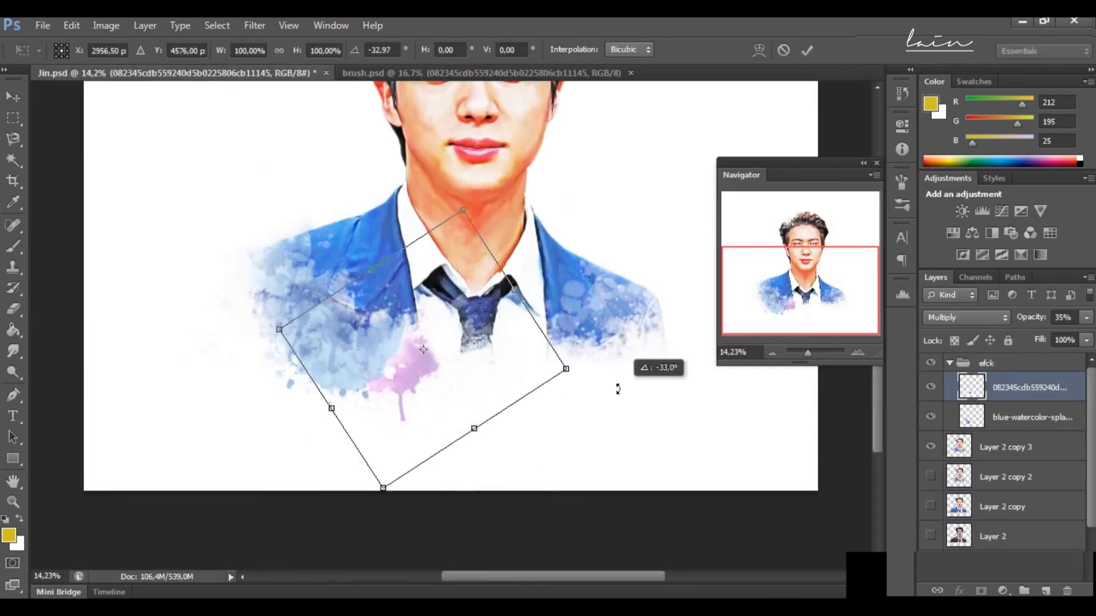
drag(420, 377, 409, 352)
drag(553, 345, 729, 373)
drag(478, 369, 388, 363)
drag(641, 366, 681, 371)
drag(459, 353, 398, 354)
key(Return)
Step: Recolour the dripping splatter with Color Balance, setting blue to +59 and shifting it toward cyan
click(105, 25)
click(354, 164)
drag(879, 285, 926, 284)
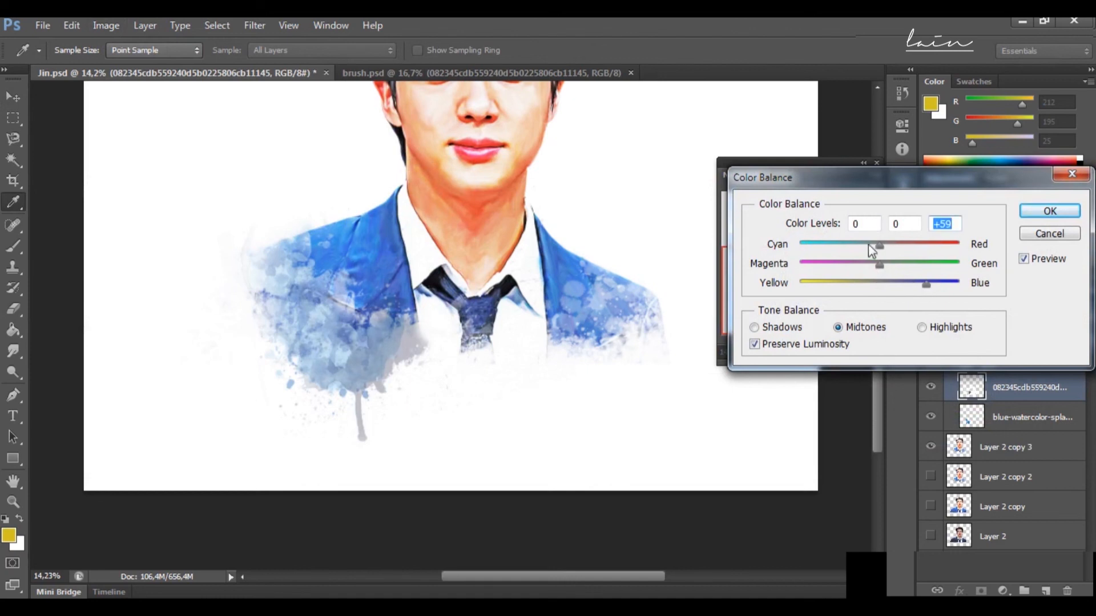
drag(806, 233, 817, 235)
click(1049, 211)
Step: Set the dripping splatter layer's fill to 79%
click(1086, 340)
drag(1086, 358, 1066, 359)
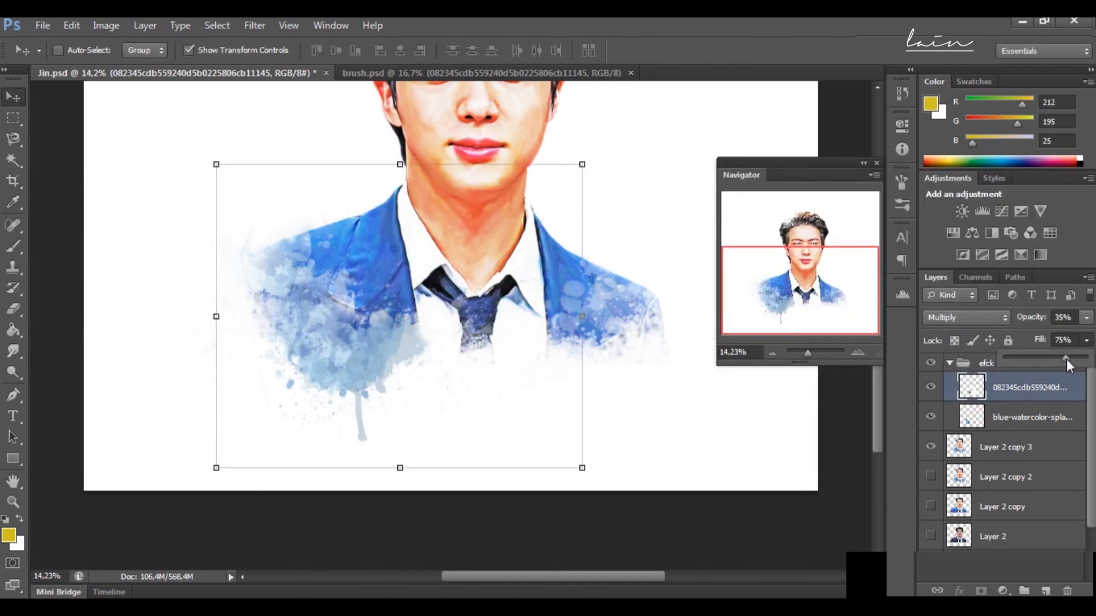
click(1030, 417)
click(1029, 387)
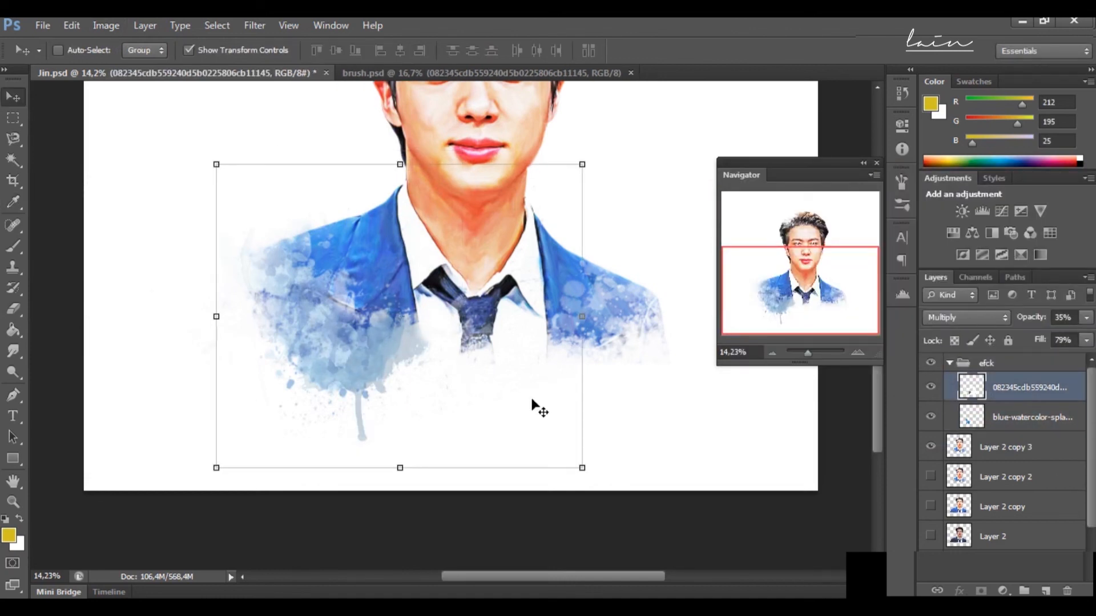
Step: Duplicate the blue splatter layer, scale the copy to about 49% and place it over the tie's lower end
click(1030, 417)
key(ctrl+j)
drag(309, 334, 484, 364)
drag(638, 180, 484, 334)
drag(466, 412, 528, 342)
drag(808, 353, 810, 358)
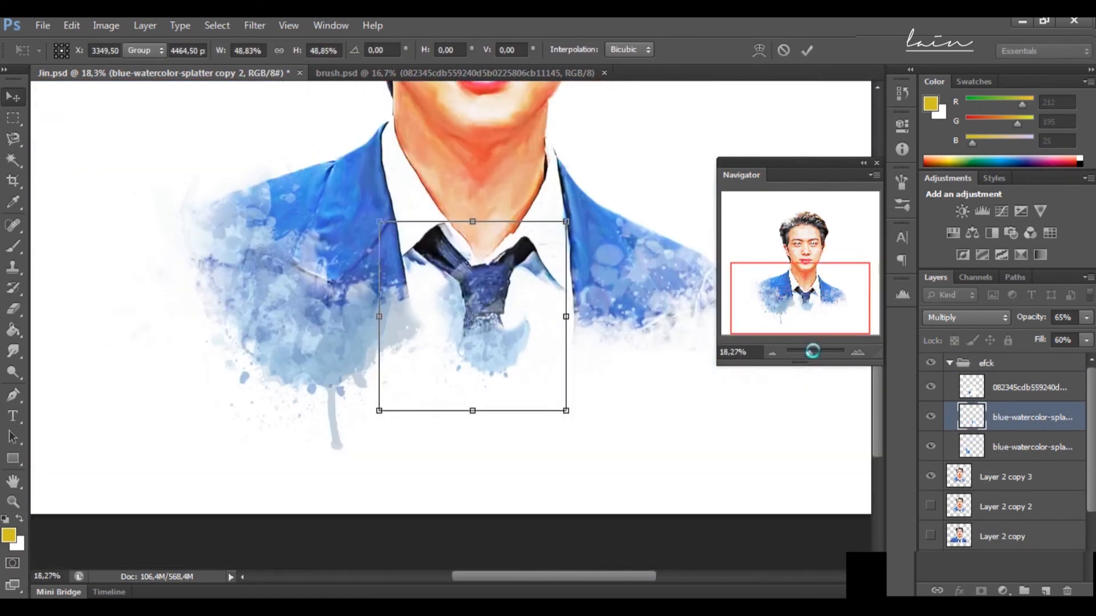
key(Return)
Step: Adjust the colour of the small tie splatter, shifting it slightly toward cyan and magenta with Color Balance
click(105, 26)
mouse_move(171, 64)
click(311, 63)
click(957, 422)
click(105, 25)
mouse_move(139, 69)
click(314, 160)
drag(880, 246, 871, 247)
drag(880, 266, 865, 266)
click(1049, 211)
Step: Erase parts of the small splatter around the tie with the Eraser at 72% opacity and 600 px
click(13, 309)
drag(494, 316, 513, 318)
drag(450, 292, 449, 323)
mouse_move(568, 310)
mouse_down()
mouse_move(514, 371)
mouse_move(515, 314)
mouse_up()
Step: Bring the small golden-brown splatter layer from brush.psd into the Jin.psd portrait
click(445, 73)
click(1038, 492)
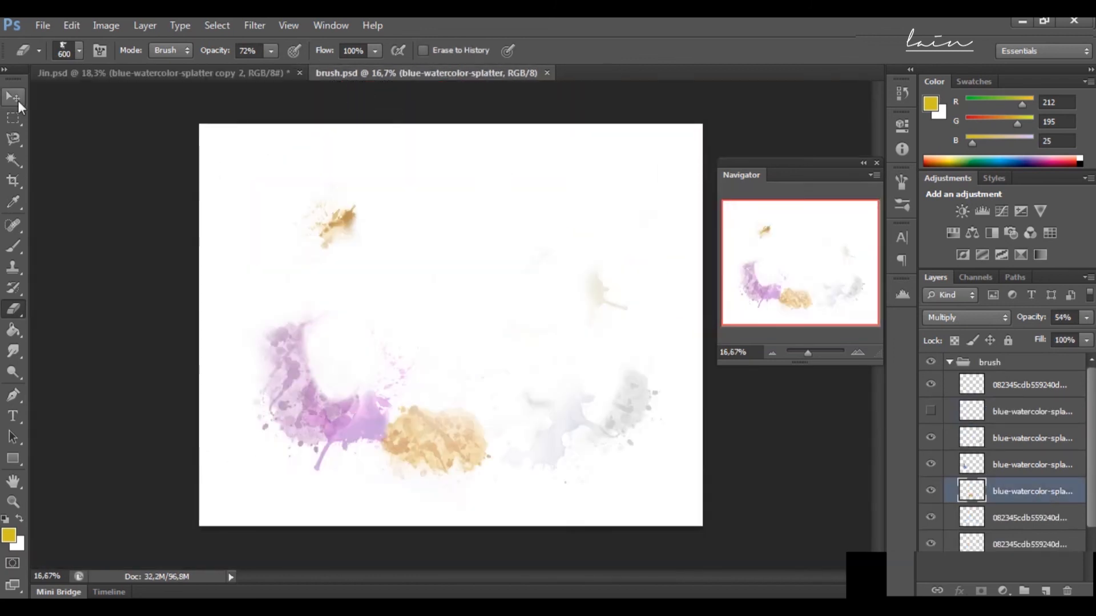
click(13, 97)
click(1024, 408)
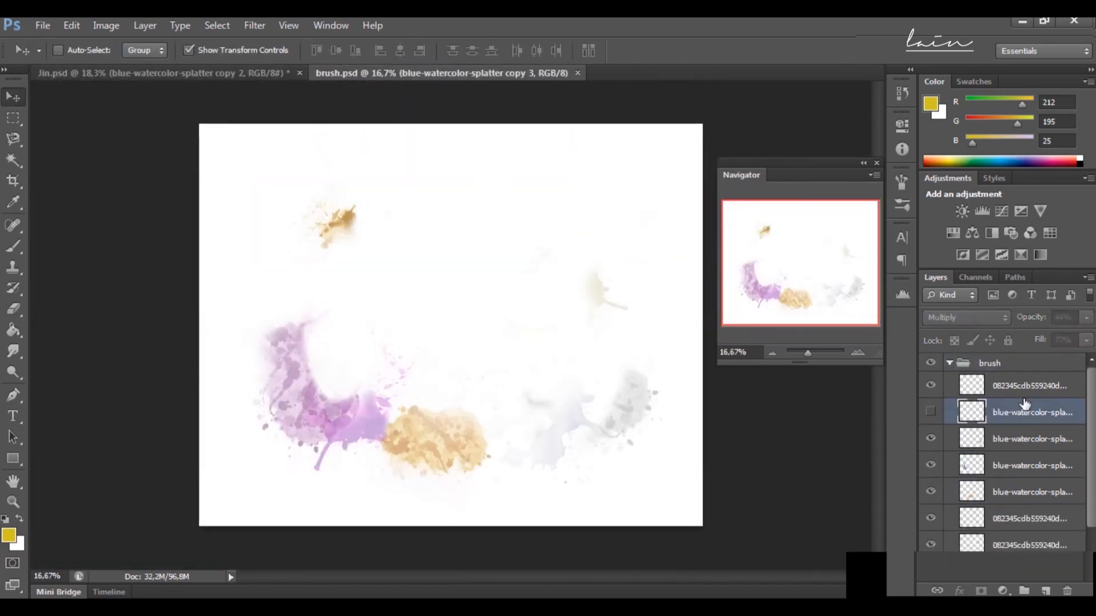
click(1025, 391)
mouse_move(363, 221)
mouse_down()
mouse_move(155, 73)
mouse_move(224, 149)
mouse_up()
Step: Move and scale the golden-brown splatter to overlap the hair's upper-left edge
scroll(229, 235, up, 8)
mouse_move(216, 408)
mouse_down()
mouse_move(354, 196)
mouse_move(346, 150)
mouse_move(480, 78)
mouse_up()
scroll(365, 165, up, 5)
drag(381, 192, 352, 224)
scroll(365, 221, up, 4)
drag(450, 185, 475, 159)
drag(369, 297, 350, 316)
key(Return)
Step: Try to recolour the hair splatter with Color Balance, testing shifts on all three midtone colour axes
click(106, 25)
mouse_move(135, 66)
click(345, 165)
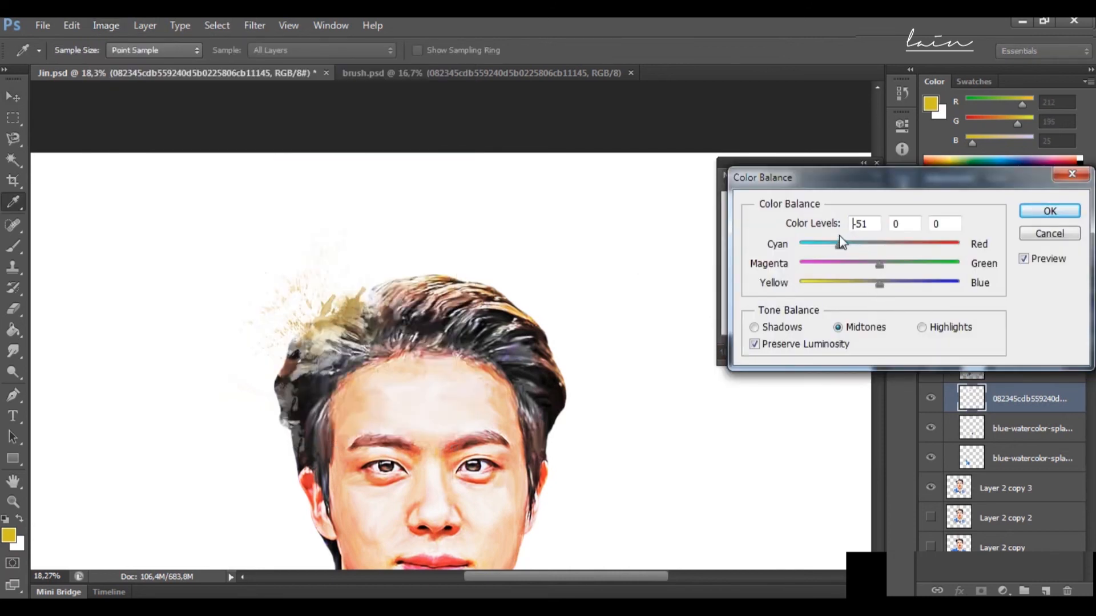
click(934, 263)
drag(894, 267, 890, 263)
mouse_move(906, 244)
mouse_down()
mouse_move(856, 250)
mouse_move(908, 245)
mouse_up()
click(940, 281)
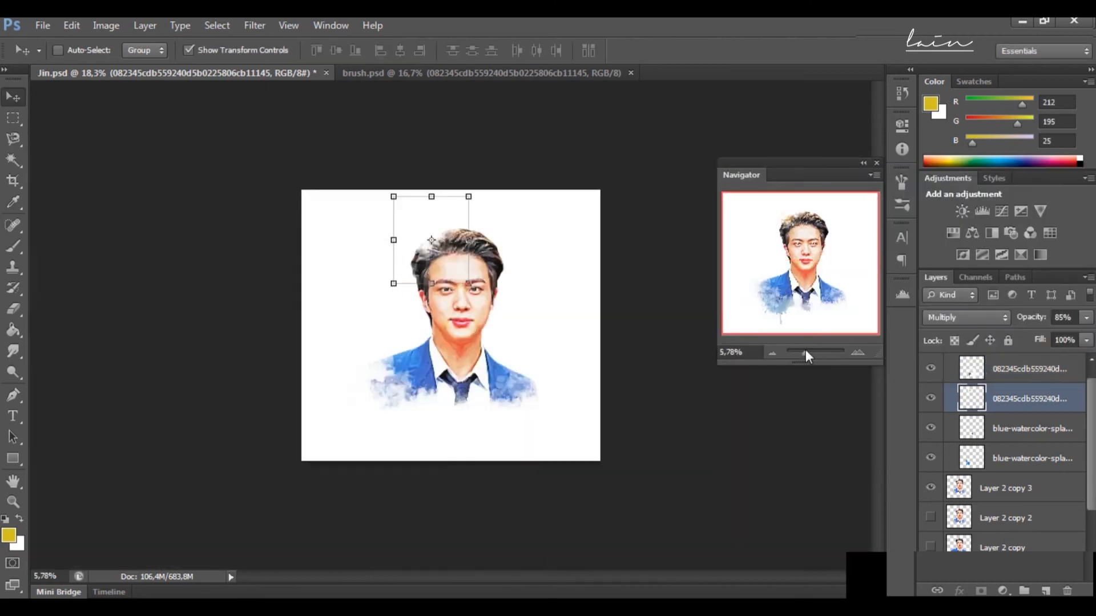
scroll(817, 328, up, 5)
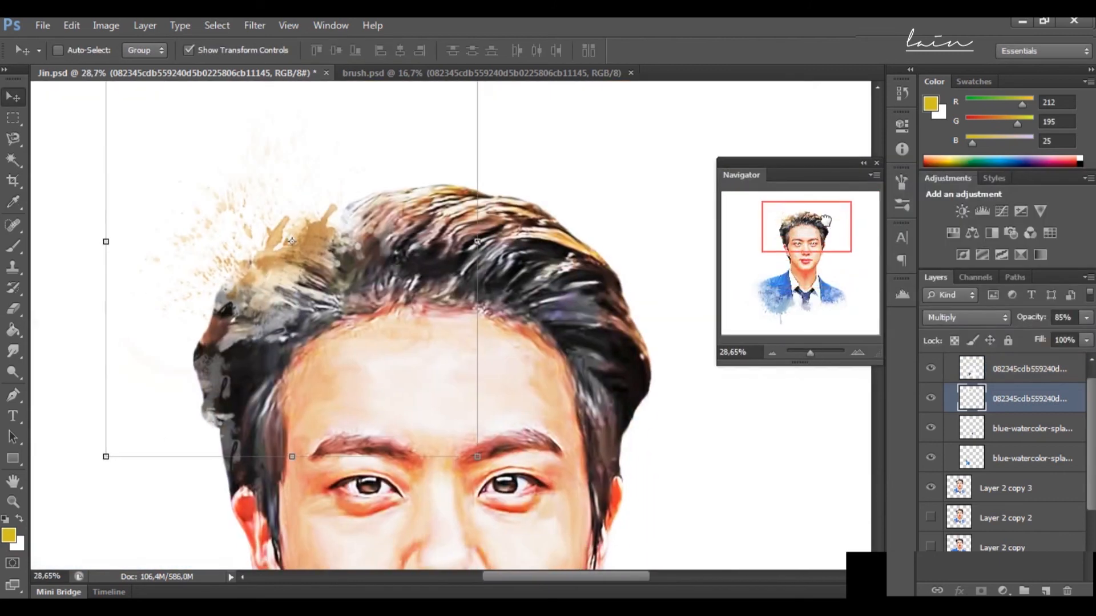
Step: Try to warm the hair splatter with Color Balance, strongly toward red and slightly toward yellow
click(106, 25)
mouse_move(114, 66)
click(320, 161)
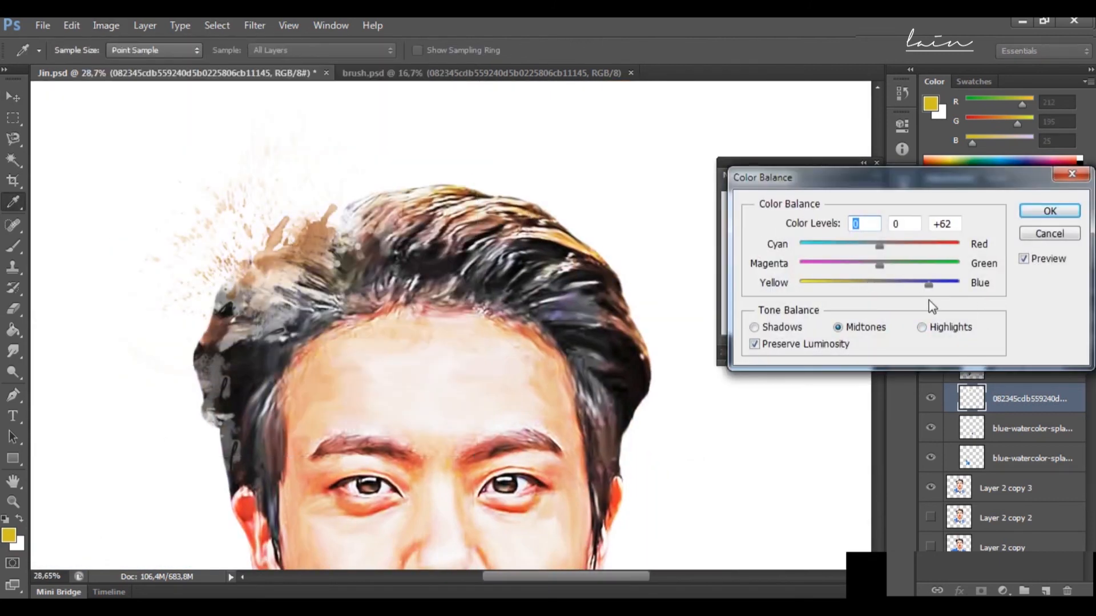
drag(880, 246, 955, 245)
drag(929, 284, 856, 284)
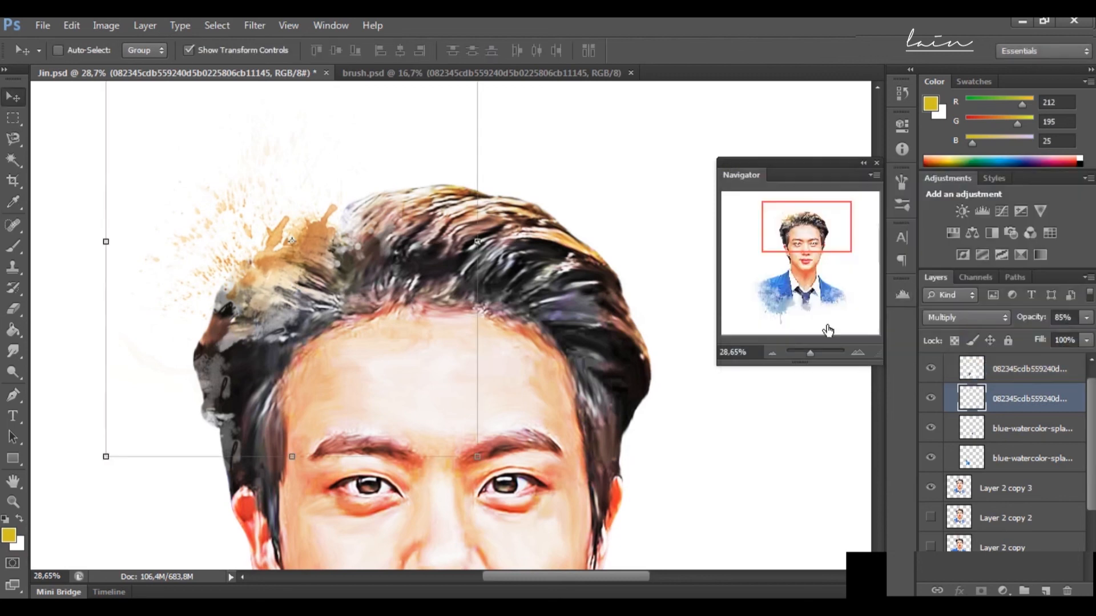
Step: Desaturate the hair splatter to a neutral grey and compare it with the whole portrait
drag(817, 353, 809, 355)
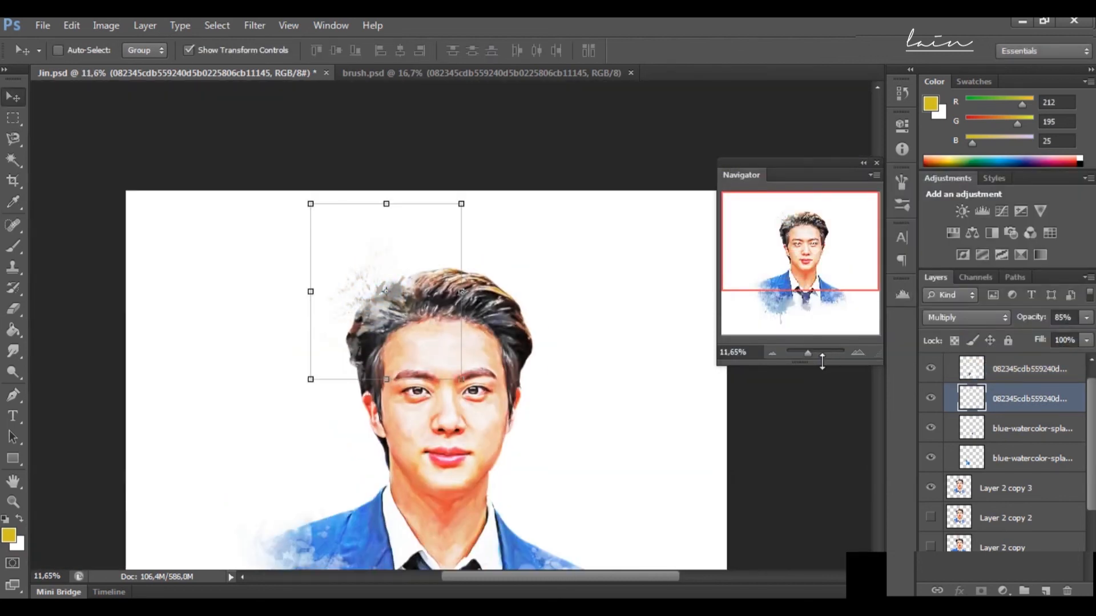
drag(807, 353, 810, 353)
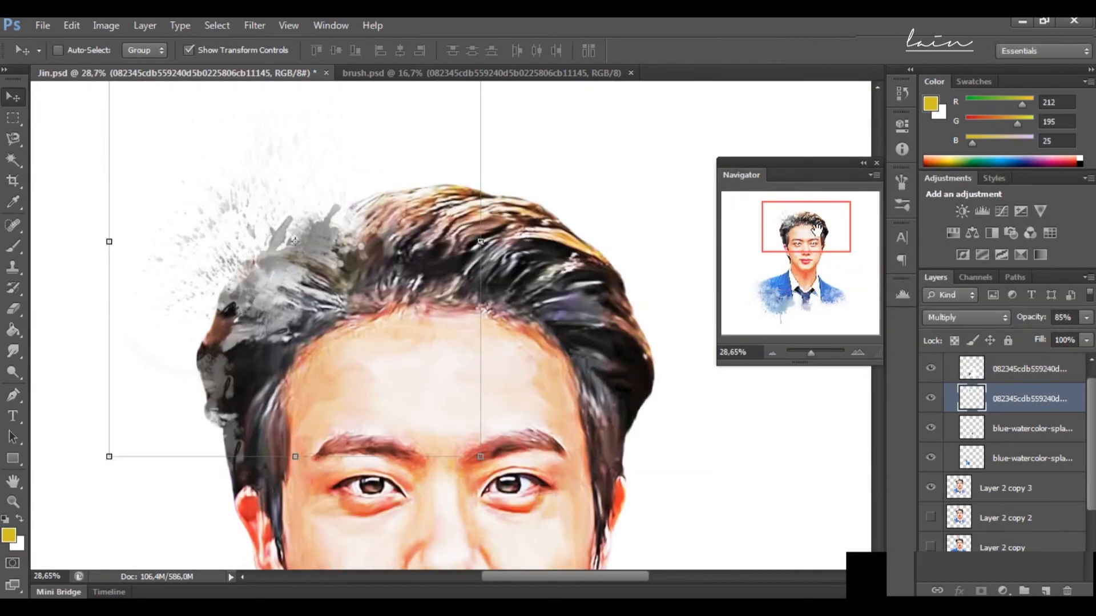
drag(817, 230, 835, 236)
drag(809, 353, 807, 357)
Step: Duplicate the blue splatter layer, move the copy over the jacket's right side and flip it horizontally
click(1016, 435)
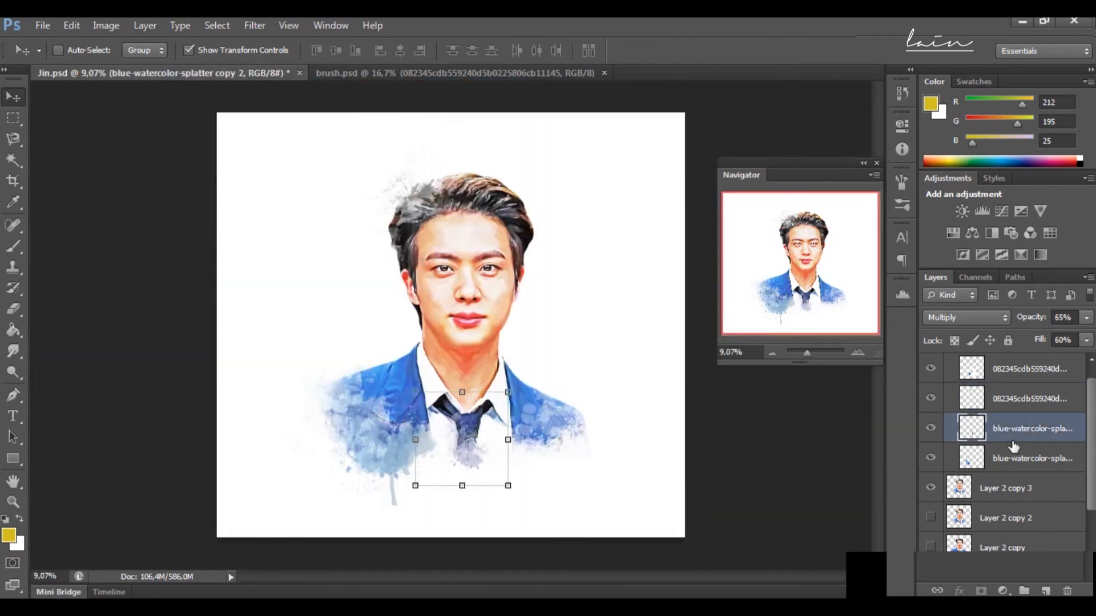
click(1021, 457)
key(ctrl+j)
drag(382, 445, 566, 432)
click(71, 25)
mouse_move(128, 323)
click(386, 500)
Step: Erase the mirrored splatter above the right shoulder and over the shirt with the Eraser at 600 px and 72% opacity
drag(807, 353, 809, 353)
drag(810, 240, 822, 297)
key(e)
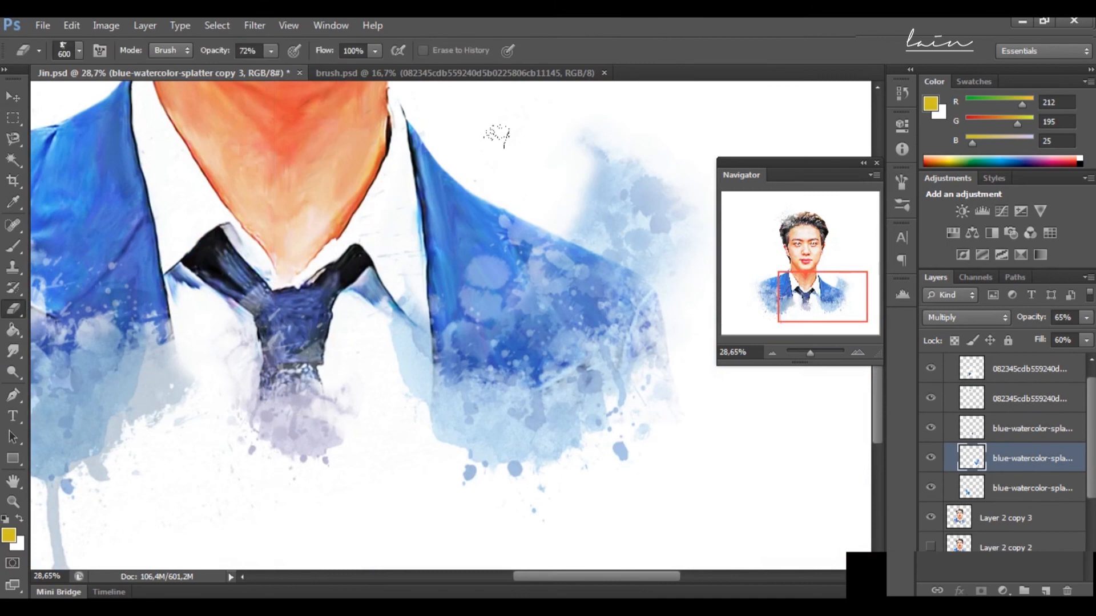
drag(645, 268, 553, 149)
mouse_move(406, 314)
mouse_down()
mouse_move(412, 382)
mouse_move(441, 428)
mouse_up()
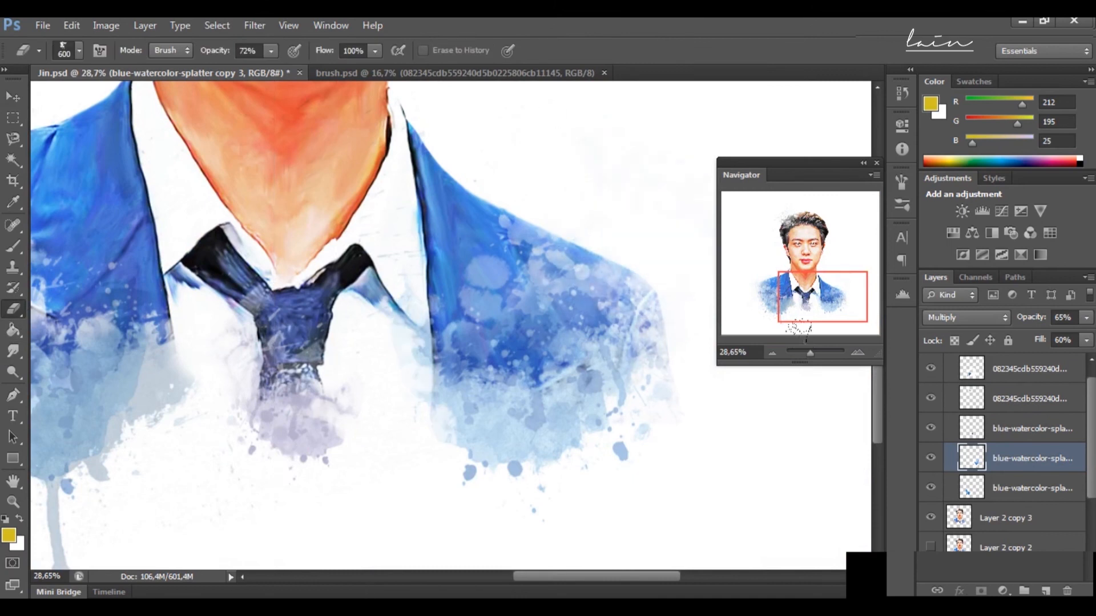
drag(811, 354, 807, 353)
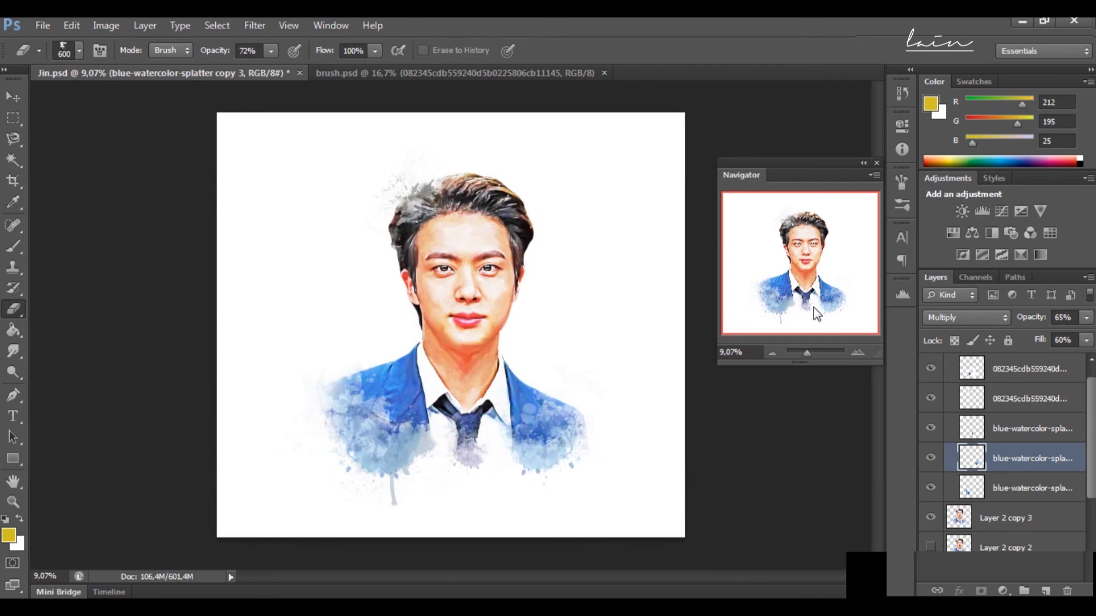
Step: Bring the pale beige splatter layer from brush.psd into Jin.psd over the lower face
click(537, 74)
click(14, 97)
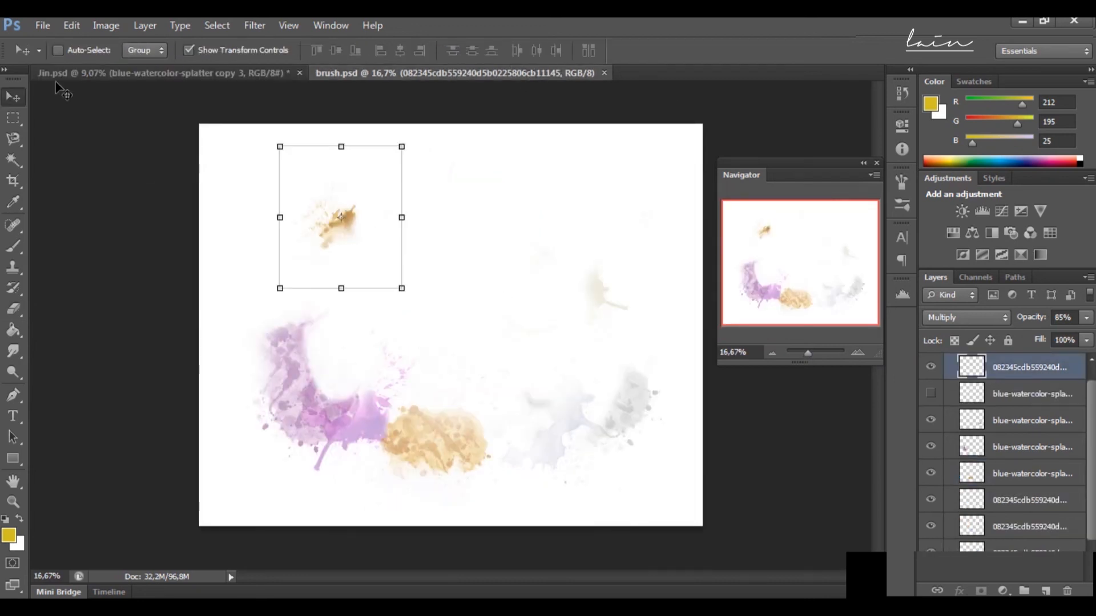
click(612, 289)
click(1016, 387)
drag(614, 295, 506, 344)
click(1018, 413)
click(1023, 467)
click(1025, 493)
click(1022, 521)
scroll(1030, 509, down, 2)
click(1030, 509)
drag(506, 344, 506, 341)
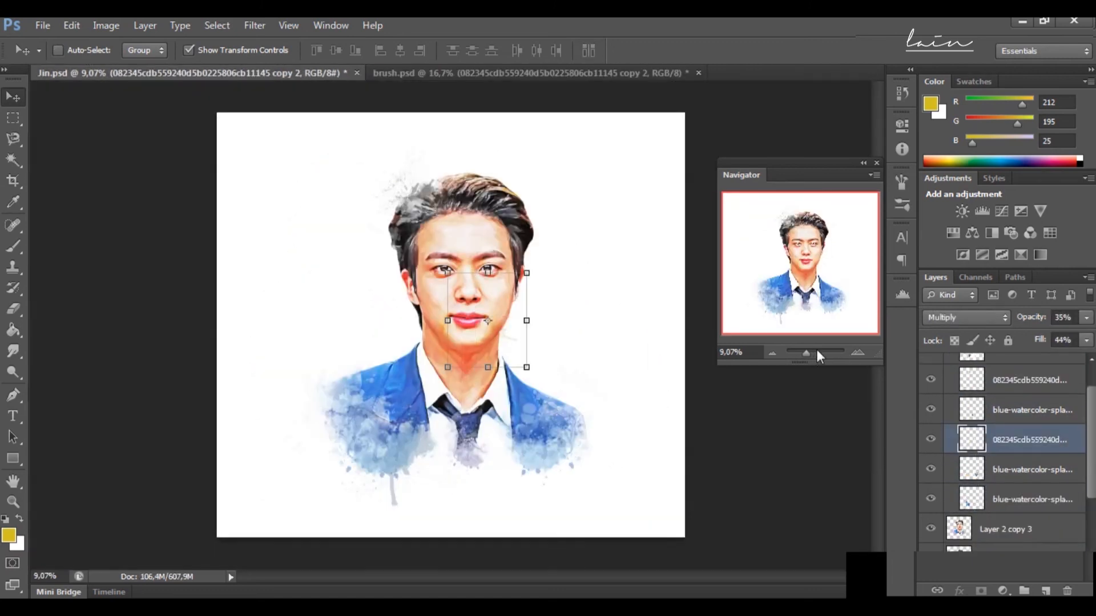
Step: Set the beige splatter's fill to 94% and its opacity to 69%
click(814, 352)
drag(804, 266, 824, 269)
click(1087, 340)
mouse_move(1067, 361)
mouse_down()
mouse_move(1086, 363)
mouse_move(1067, 343)
mouse_up()
click(1086, 318)
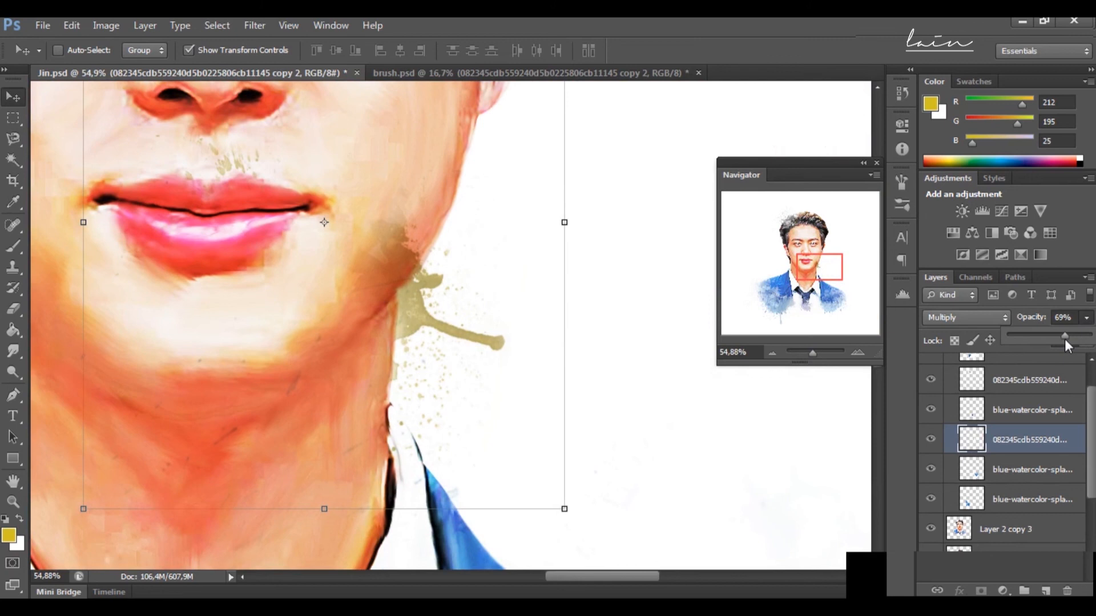
Step: Scale the beige splatter to about 75%, place it at the right jaw edge and set its opacity to 80%
click(809, 353)
drag(488, 387, 448, 339)
drag(412, 281, 433, 314)
click(814, 352)
drag(814, 266, 820, 261)
drag(420, 406, 430, 407)
click(1087, 318)
drag(1066, 342, 1075, 342)
click(811, 352)
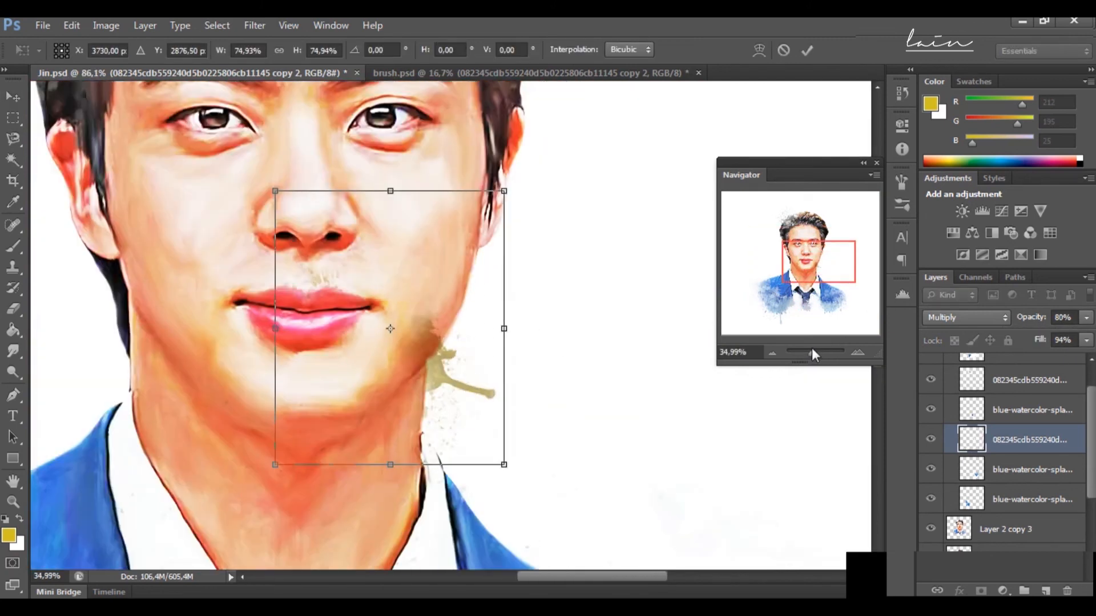
Step: Erase part of the beige splatter along the jaw with the Eraser at 370 px and 72% opacity
click(20, 312)
click(473, 262)
click(79, 51)
click(134, 189)
click(421, 353)
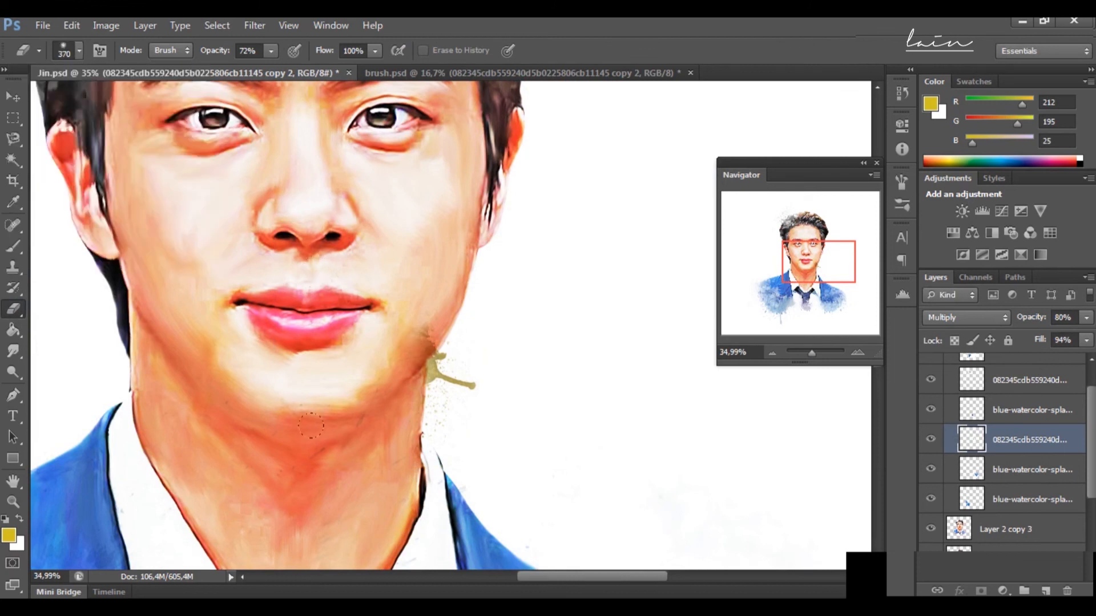
Step: Desaturate the jaw splatter and tint it reddish brown with Color Balance
key(ctrl+shift+u)
click(106, 25)
mouse_move(133, 66)
click(337, 165)
drag(879, 246, 1039, 269)
mouse_move(880, 284)
mouse_down()
mouse_move(798, 284)
mouse_move(885, 263)
mouse_up()
click(1049, 210)
click(106, 26)
mouse_move(132, 66)
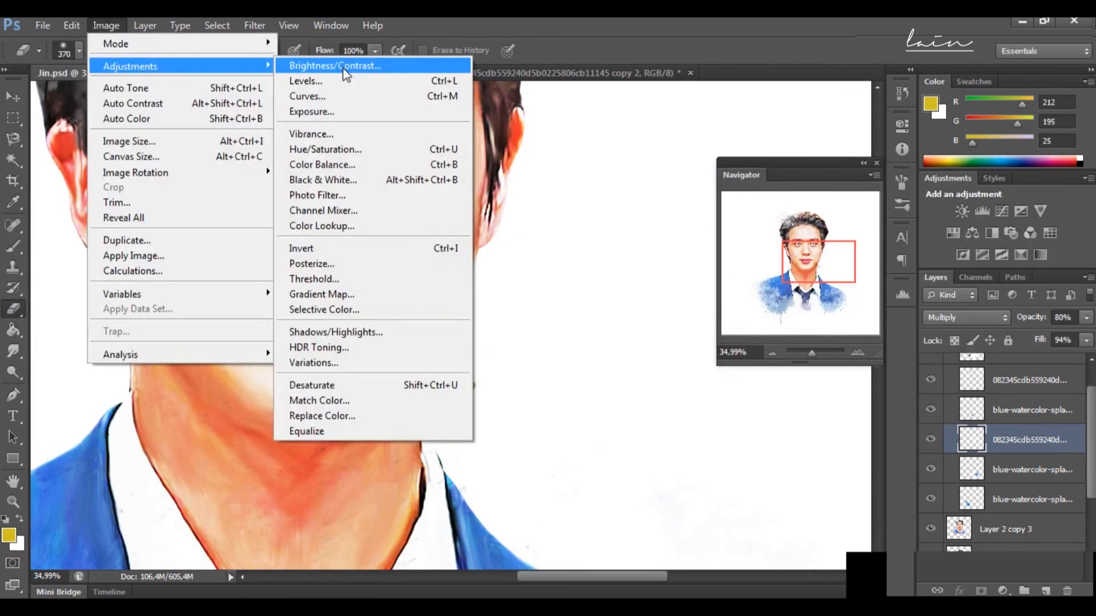
click(336, 164)
key(Return)
Step: Rotate the jaw splatter about 5.5° clockwise and set it to 96% opacity and 55% fill
key(ctrl+t)
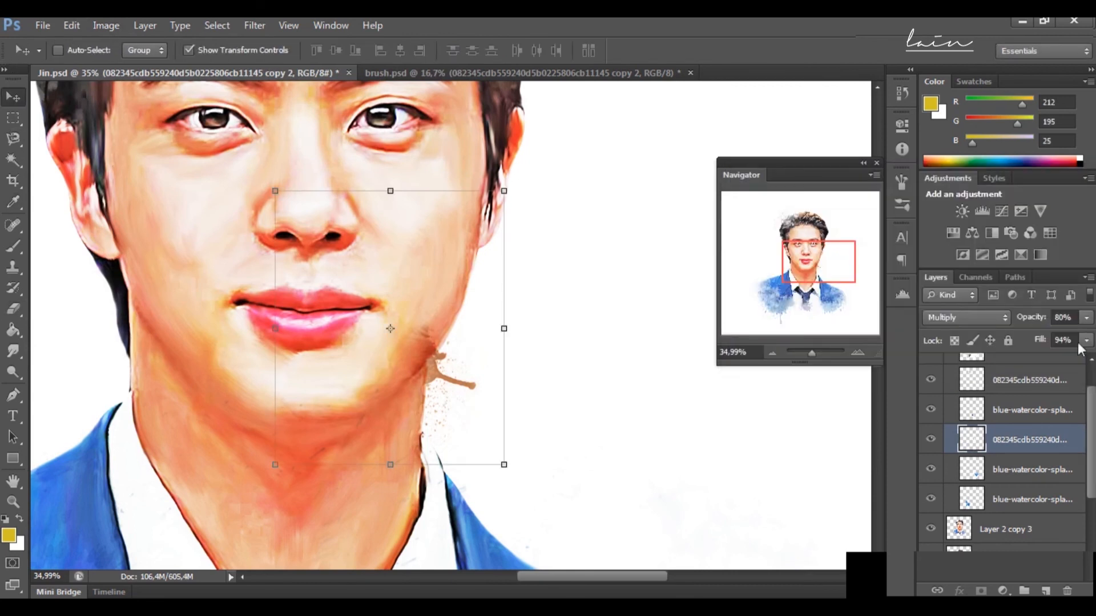
drag(517, 478, 499, 490)
drag(455, 402, 461, 391)
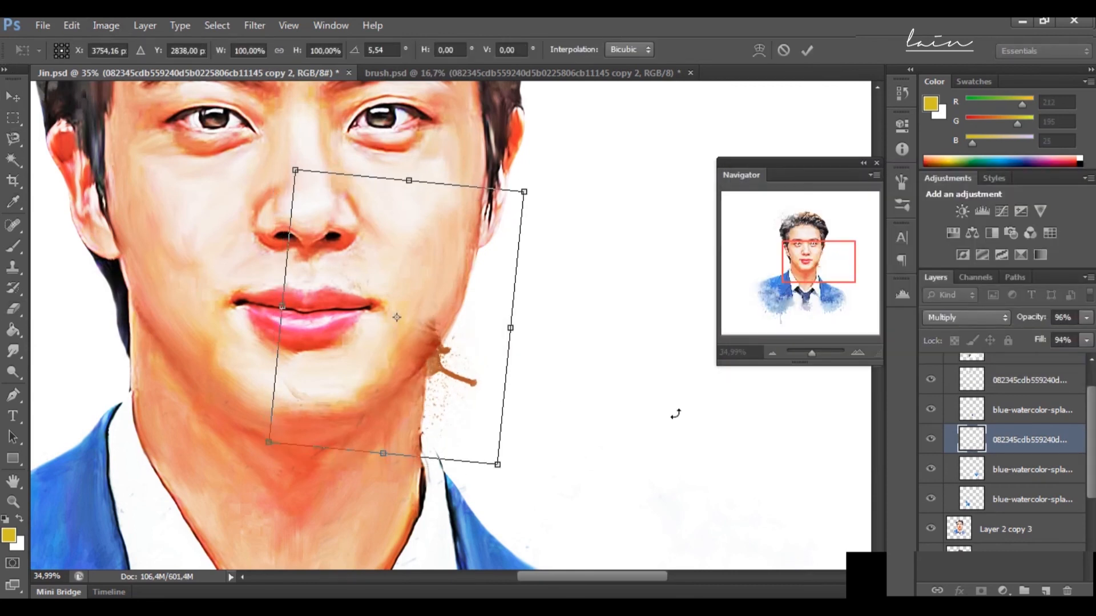
key(Return)
drag(811, 354, 810, 357)
click(1086, 341)
drag(1086, 358, 1054, 361)
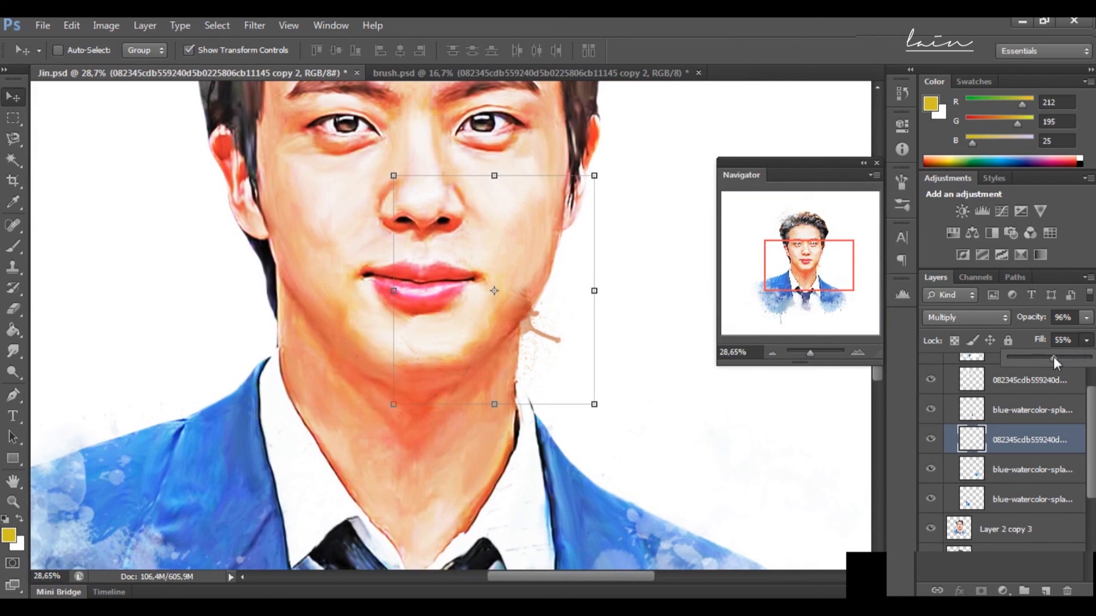
Step: Erase the jaw edge beside the splatter on Layer 2 copy 3 with a 70 px Eraser at 72% opacity
click(14, 309)
click(78, 51)
click(58, 216)
drag(810, 354, 815, 354)
click(815, 269)
scroll(995, 482, down, 3)
click(999, 418)
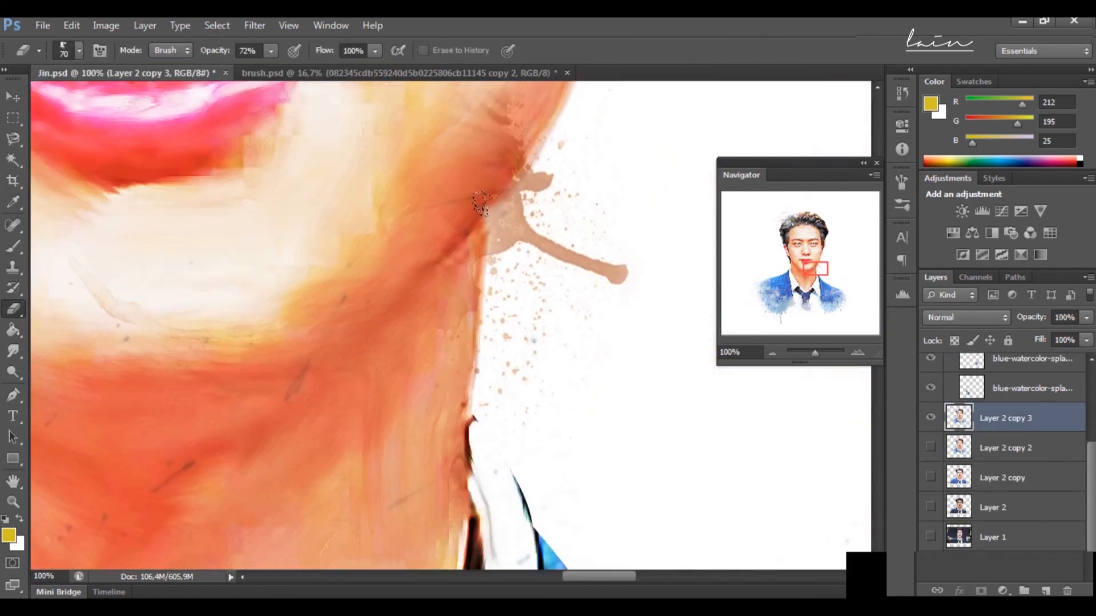
click(489, 204)
Step: Lower the Eraser's opacity and dissolve more of the jaw line on Layer 2 copy 3 around the splatter
click(271, 51)
drag(271, 68, 246, 69)
click(489, 202)
click(474, 233)
click(491, 186)
click(472, 249)
click(472, 267)
Step: Erase parts of the jaw splatter layer that overlap the cheek, with the Eraser's opacity set to 53%
drag(815, 354, 817, 354)
scroll(1018, 435, up, 6)
click(1016, 469)
click(12, 100)
click(1019, 440)
click(16, 307)
click(536, 151)
click(271, 51)
drag(271, 68, 291, 69)
click(485, 169)
scroll(548, 157, up, 3)
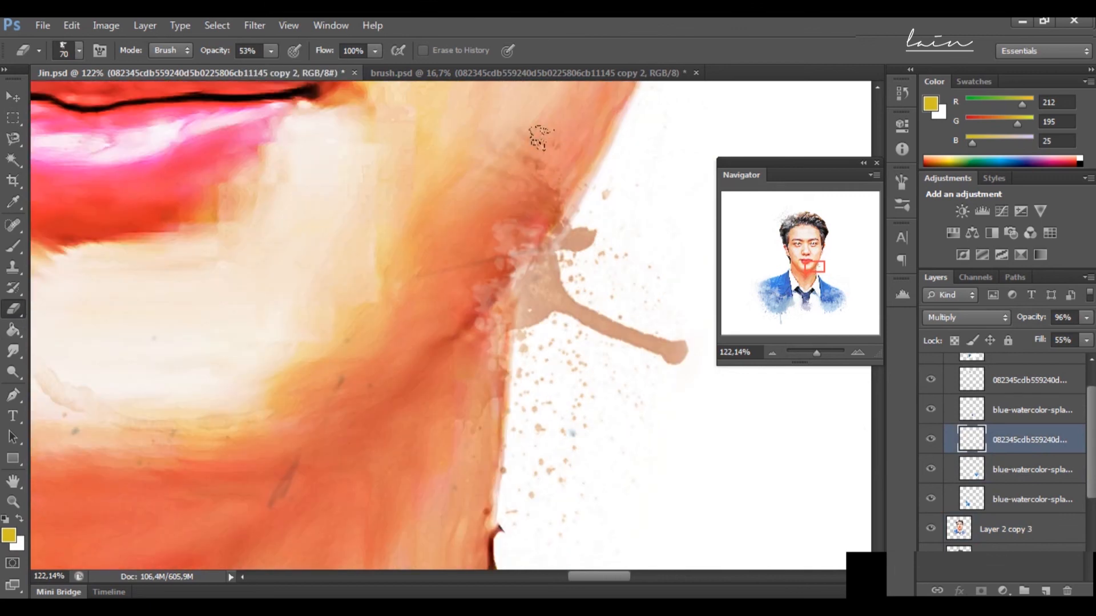
Step: Collapse the efck group, then group Layer 2 copy 3 through Layer 1 and name the group Jin
drag(817, 354, 806, 355)
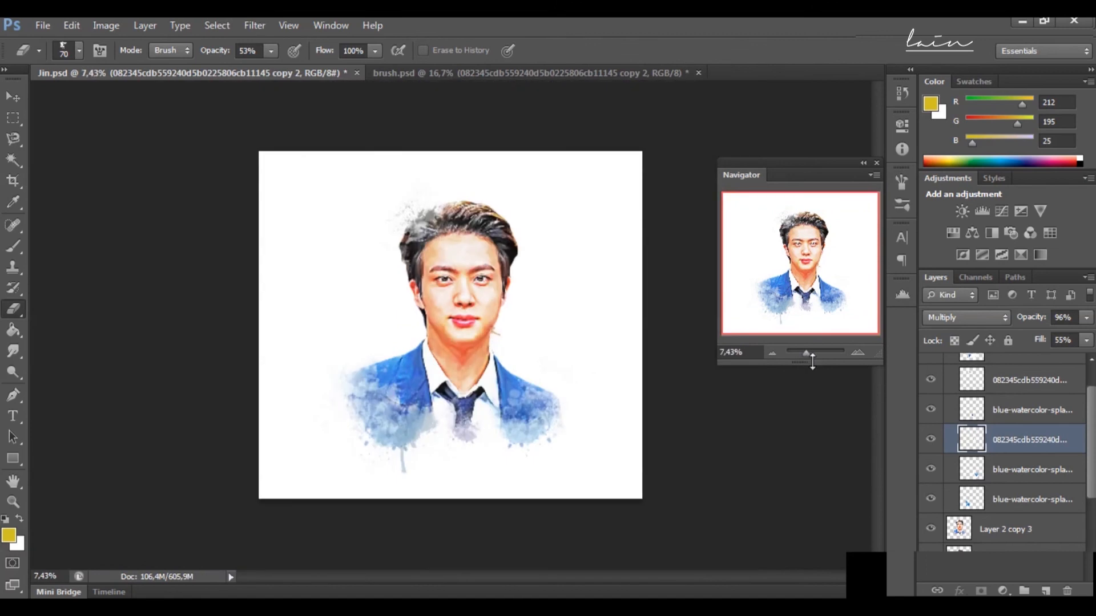
scroll(986, 441, up, 1)
click(949, 363)
click(1003, 400)
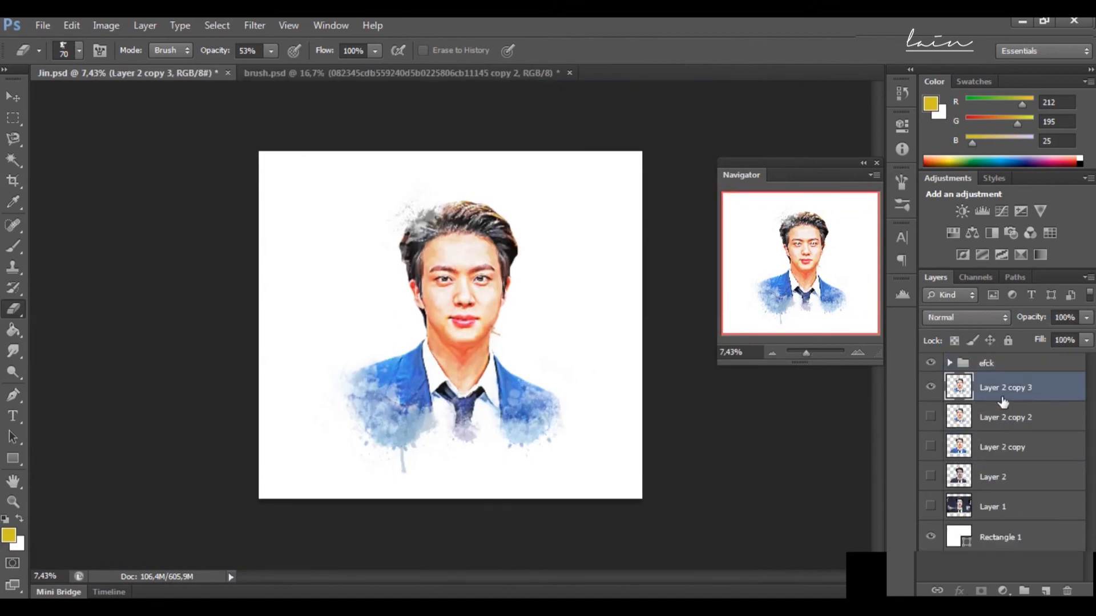
click(1004, 364)
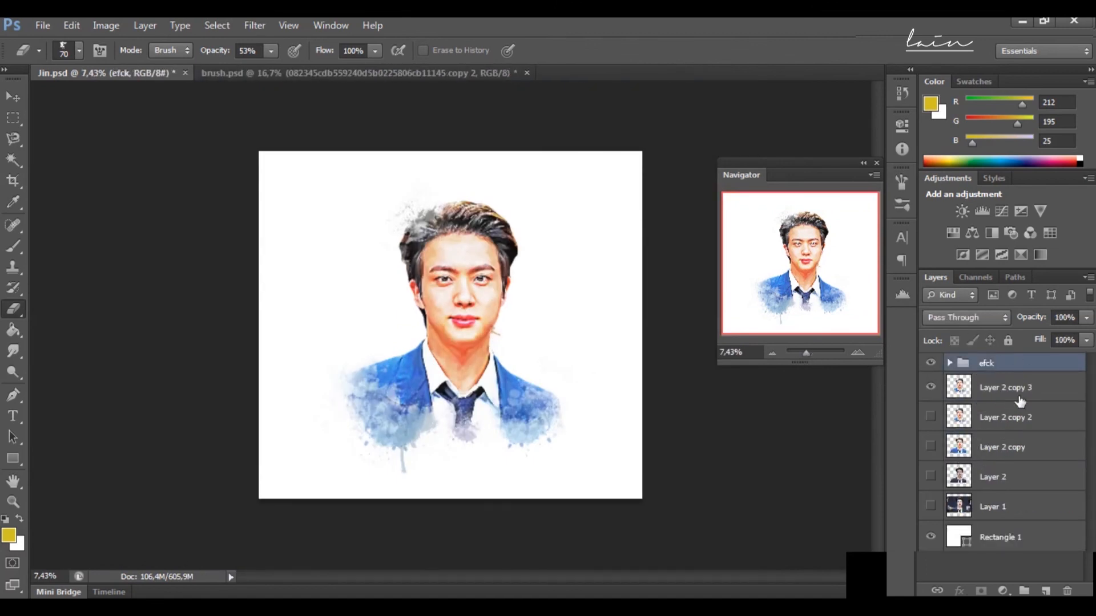
click(1020, 394)
shift+click(1012, 507)
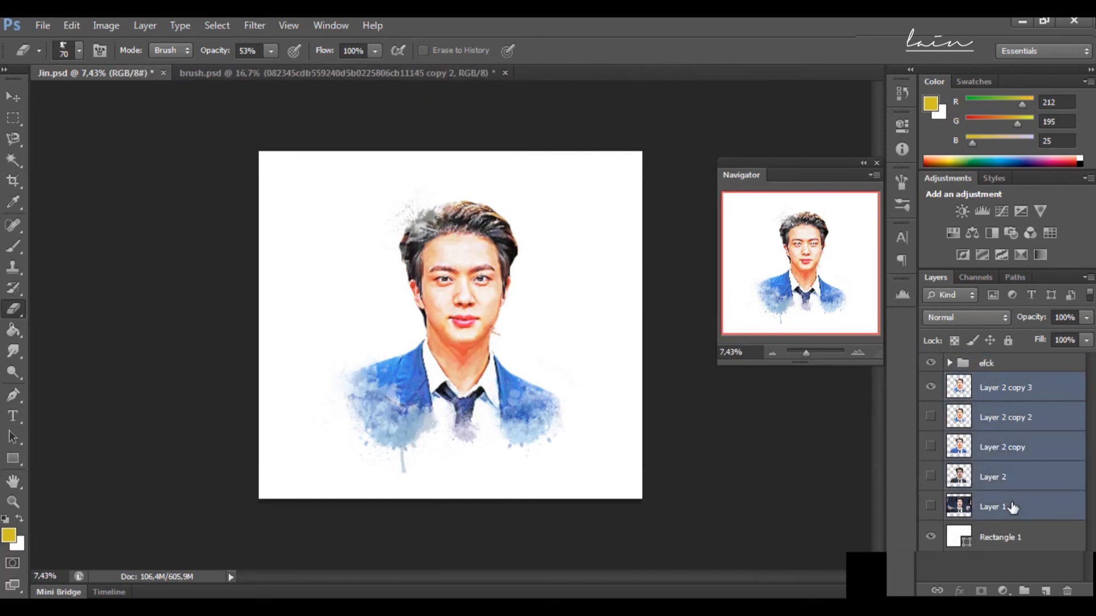
key(ctrl+g)
double_click(999, 382)
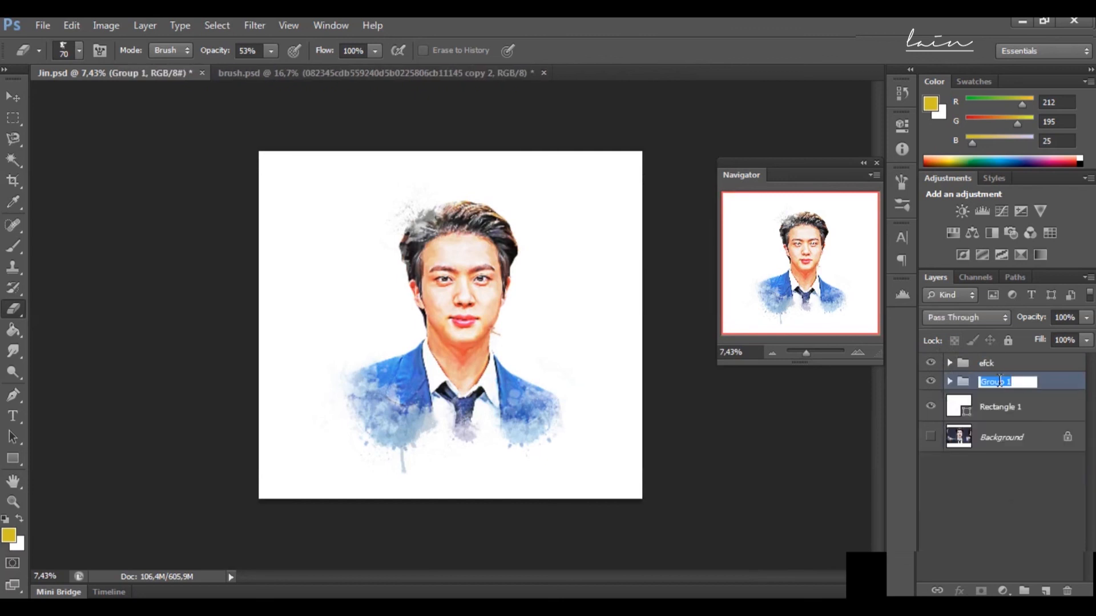
click(1065, 384)
Step: Scale the efck and Jin groups together to about 91.4% and reposition the portrait on the white canvas
click(1013, 367)
shift+click(1013, 379)
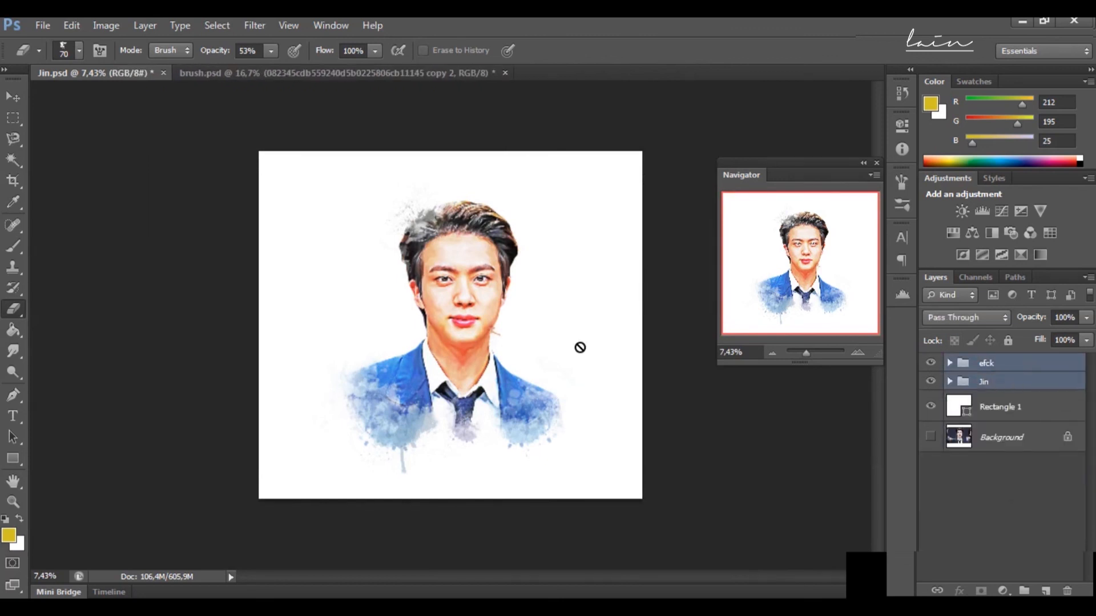
click(17, 98)
drag(641, 162, 609, 187)
drag(471, 259, 481, 251)
key(Right)
key(Right)
key(Up)
key(Up)
key(Up)
key(Up)
key(Up)
key(Up)
key(Right)
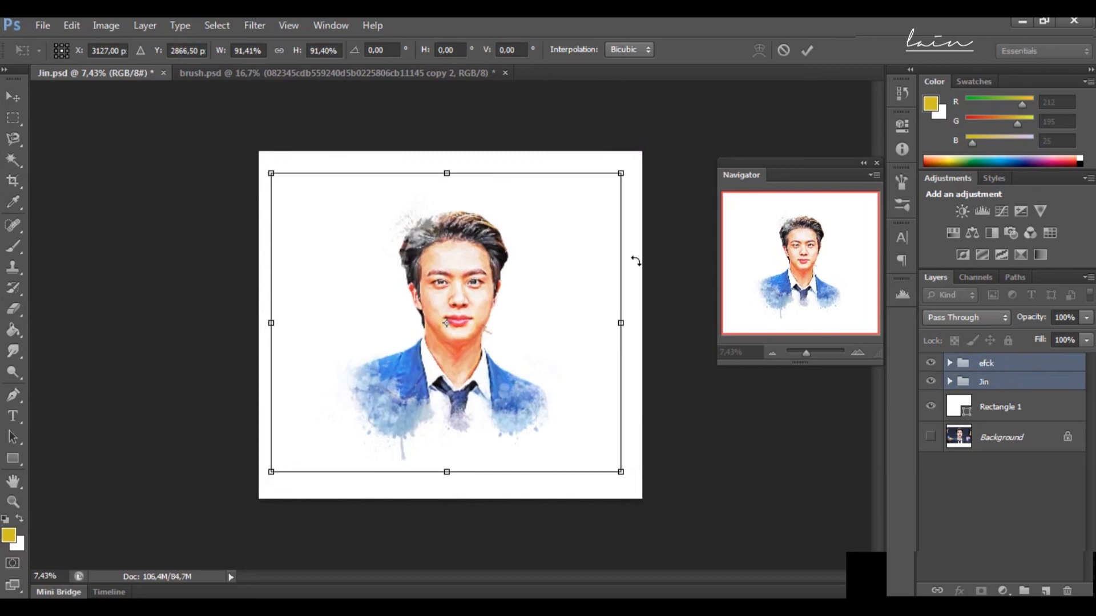
key(Return)
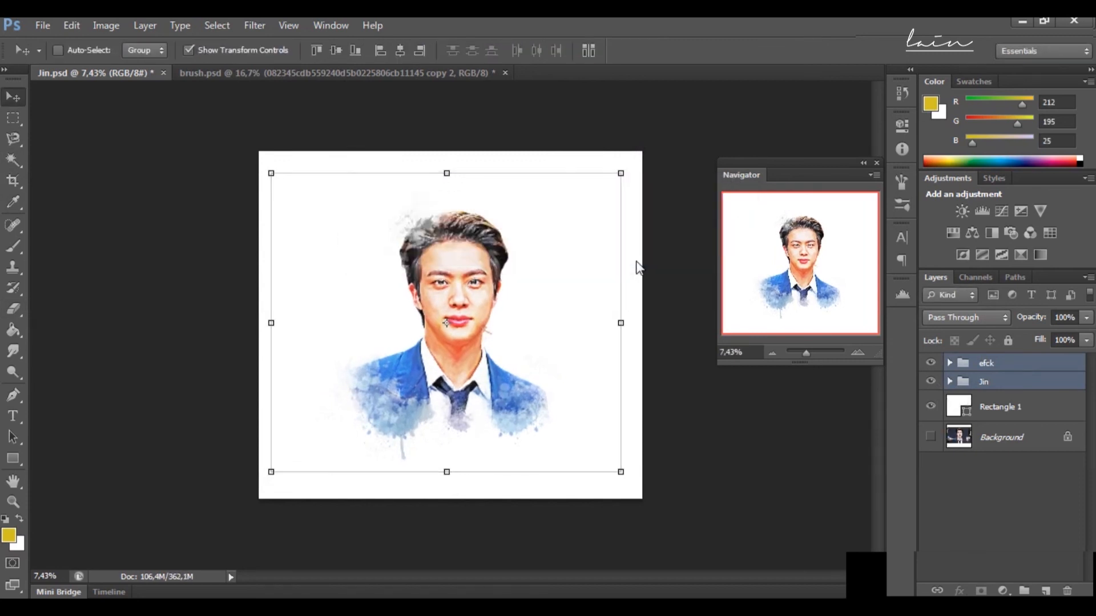
click(809, 356)
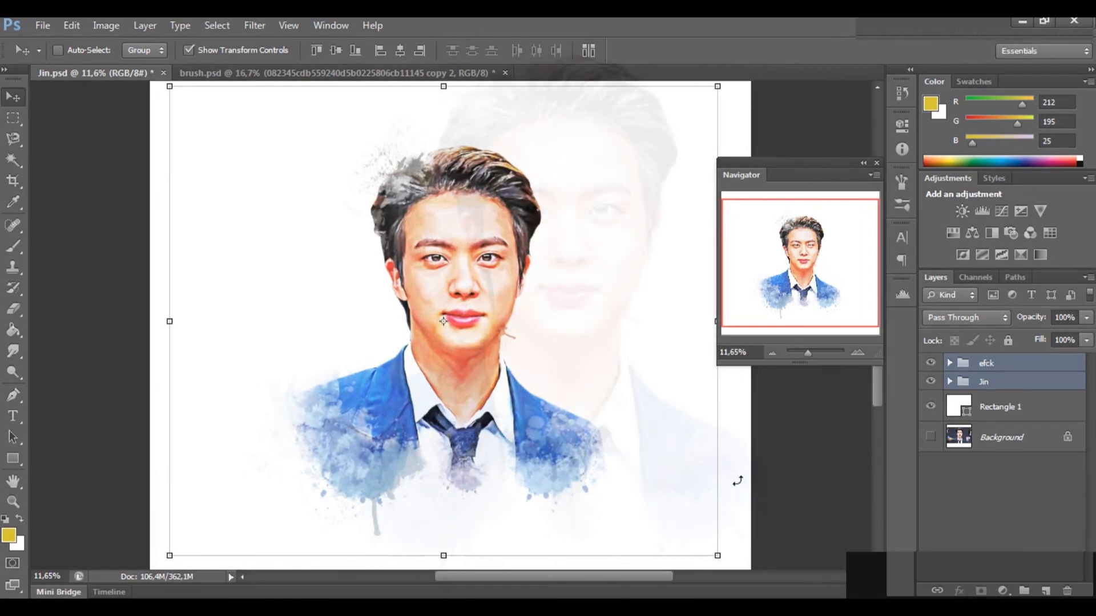